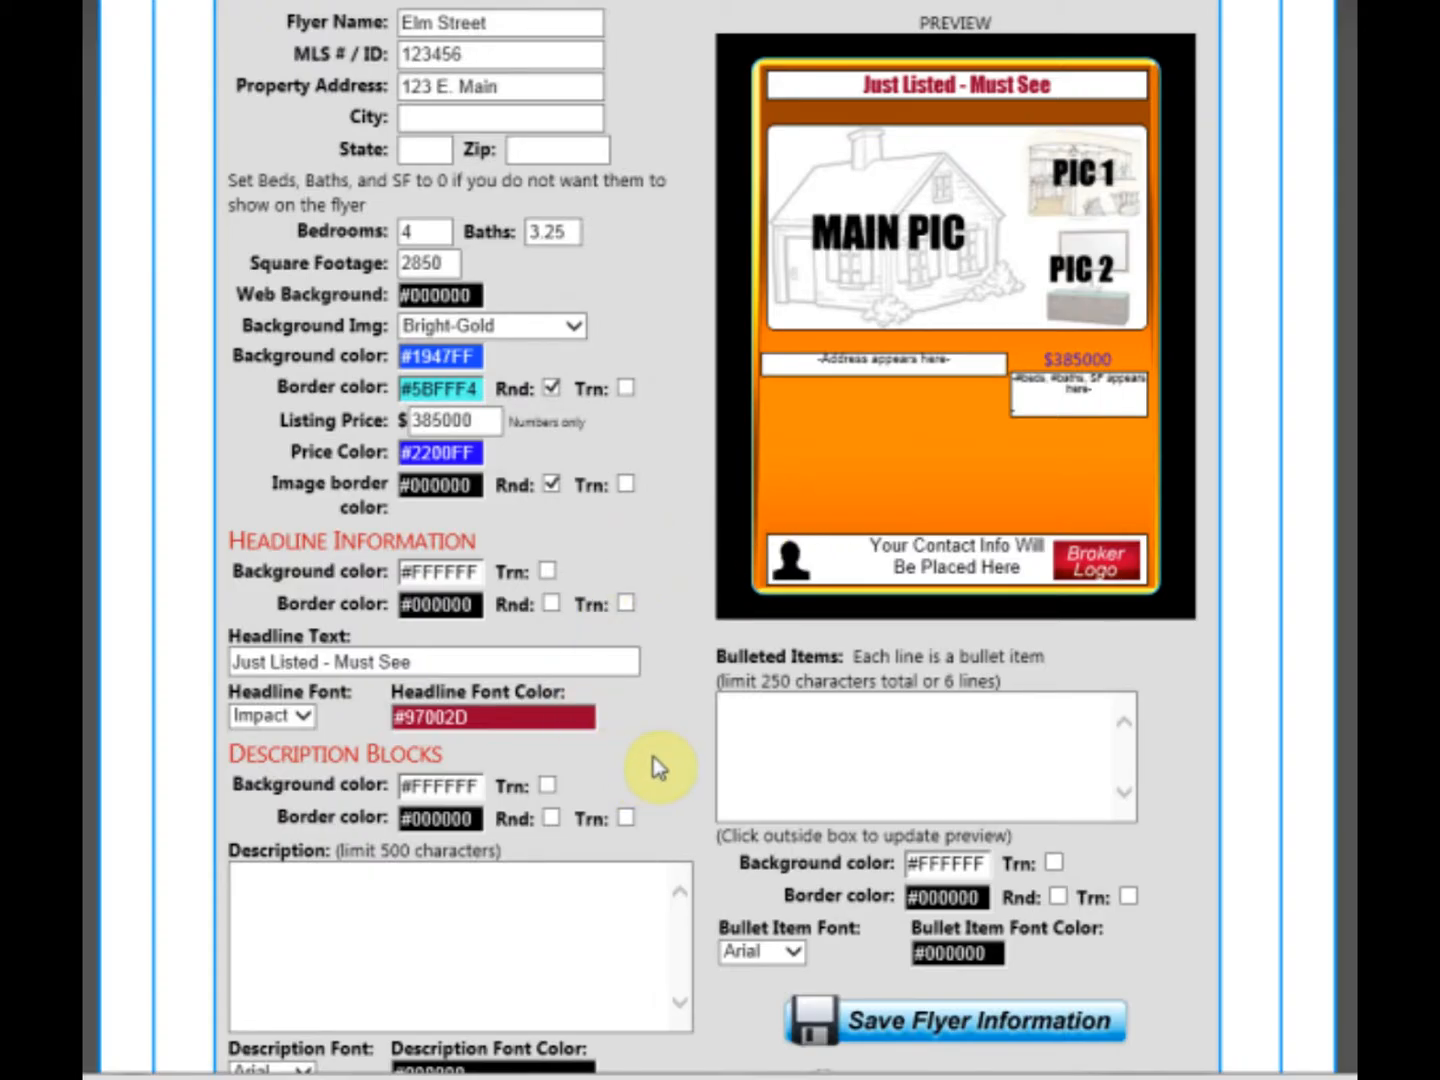
{"action": "scroll", "coordinate": [916, 627], "scroll_direction": "down", "scroll_amount": 2}
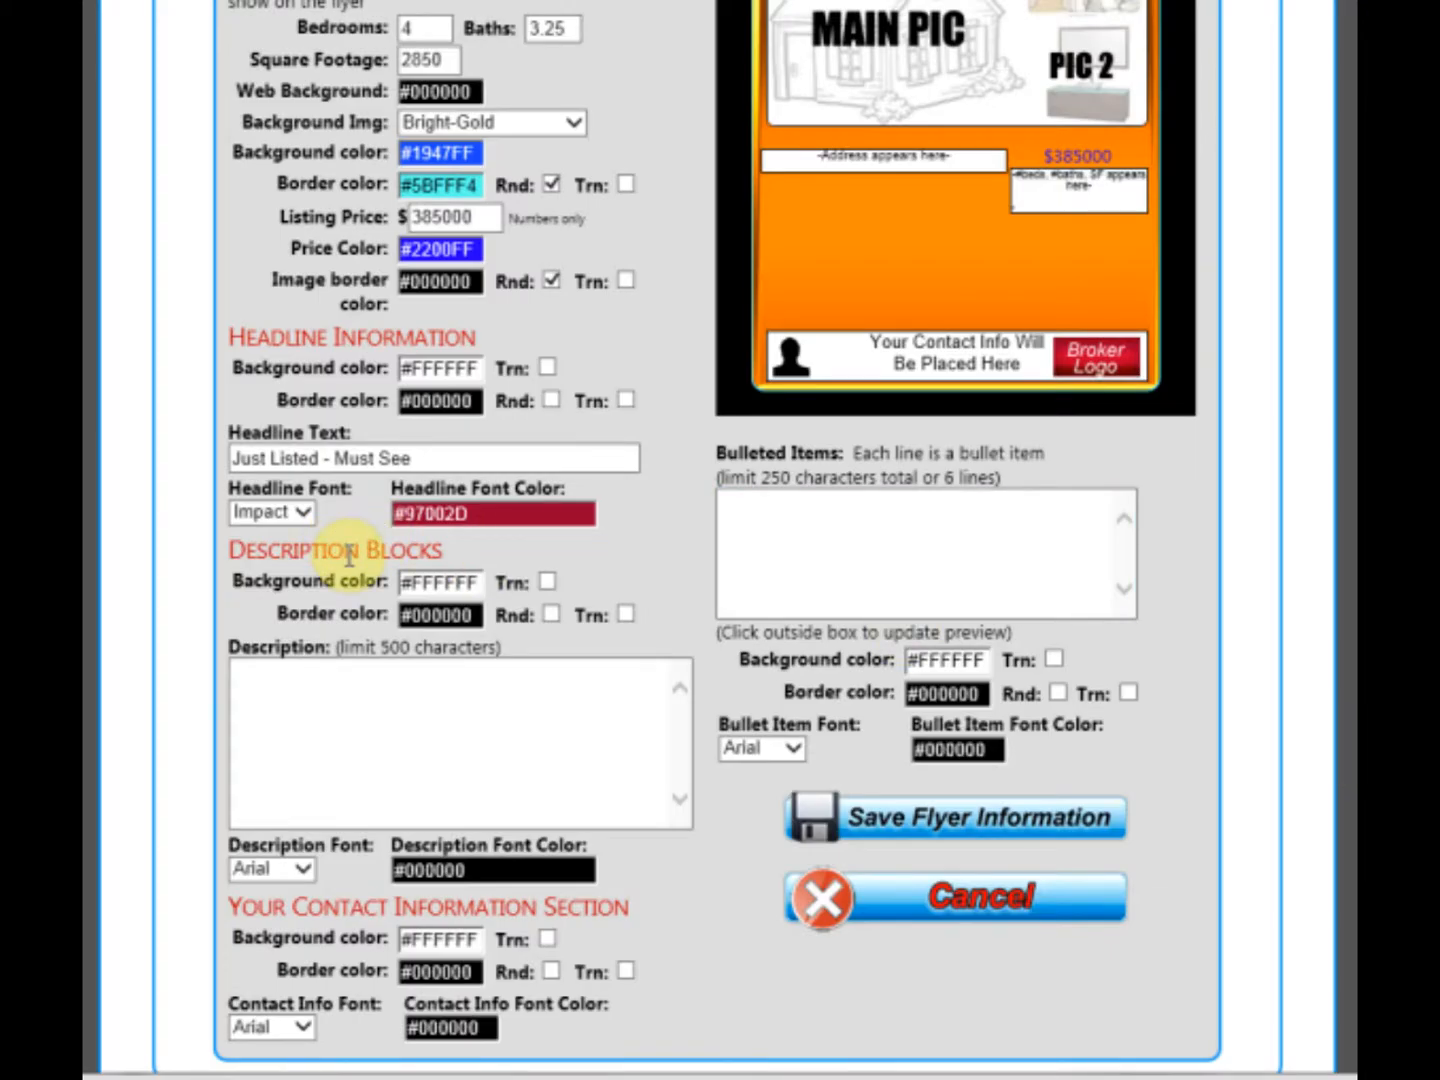
{"action": "left_click_drag", "start_coordinate": [785, 157], "coordinate": [955, 170]}
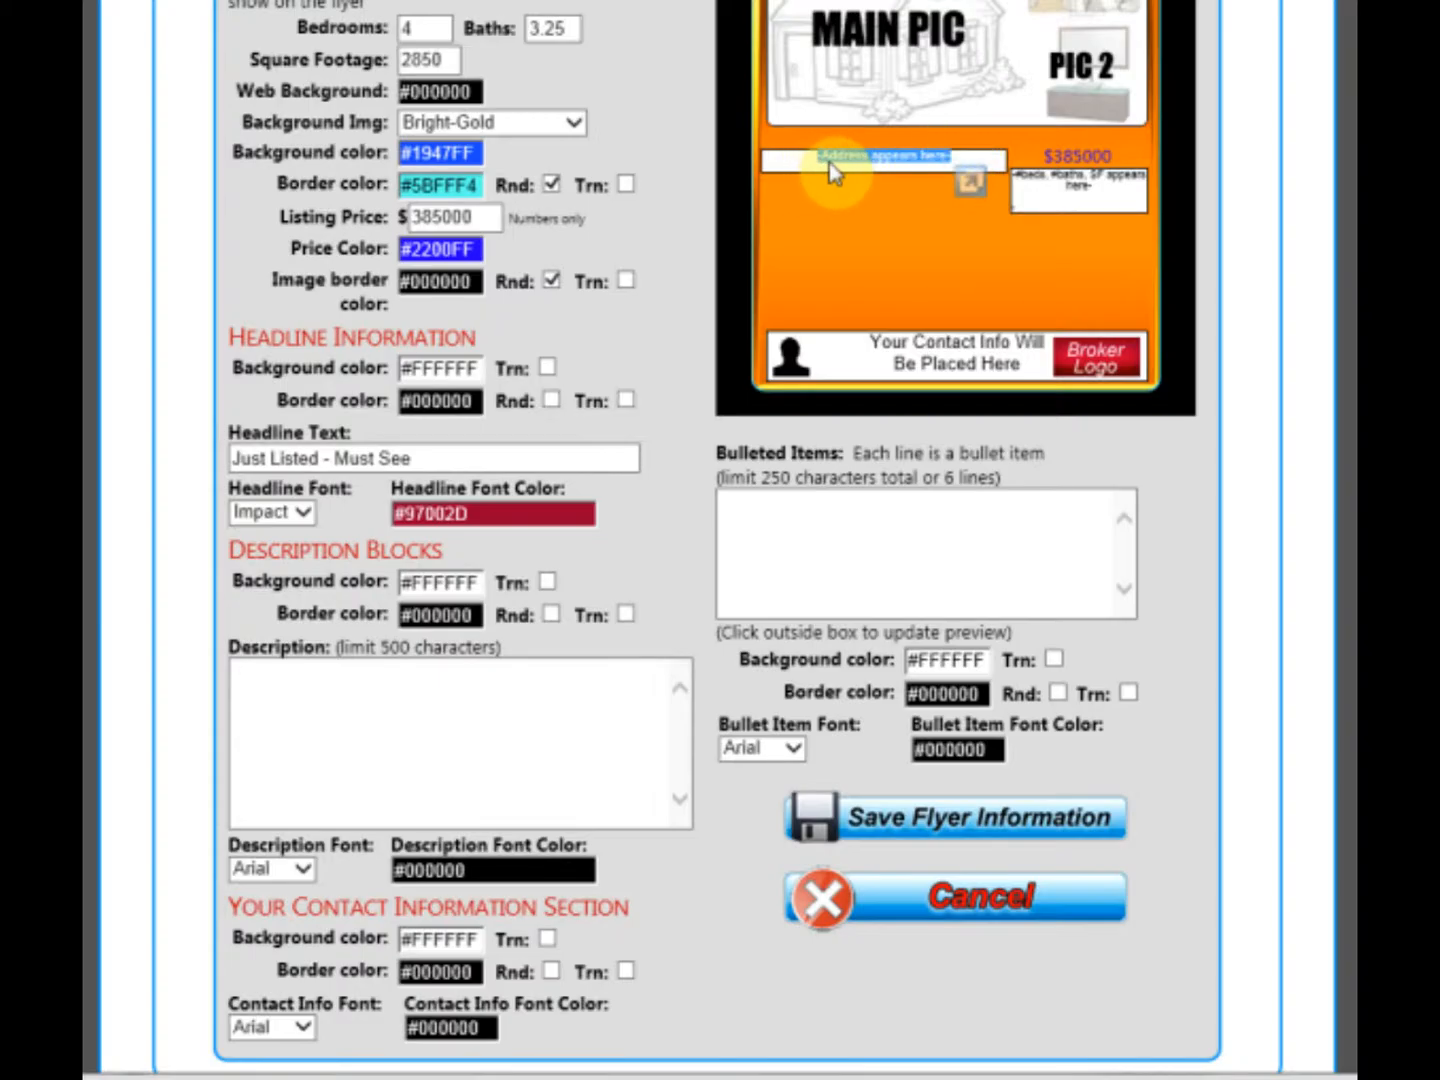
{"action": "left_click_drag", "start_coordinate": [386, 648], "coordinate": [411, 648]}
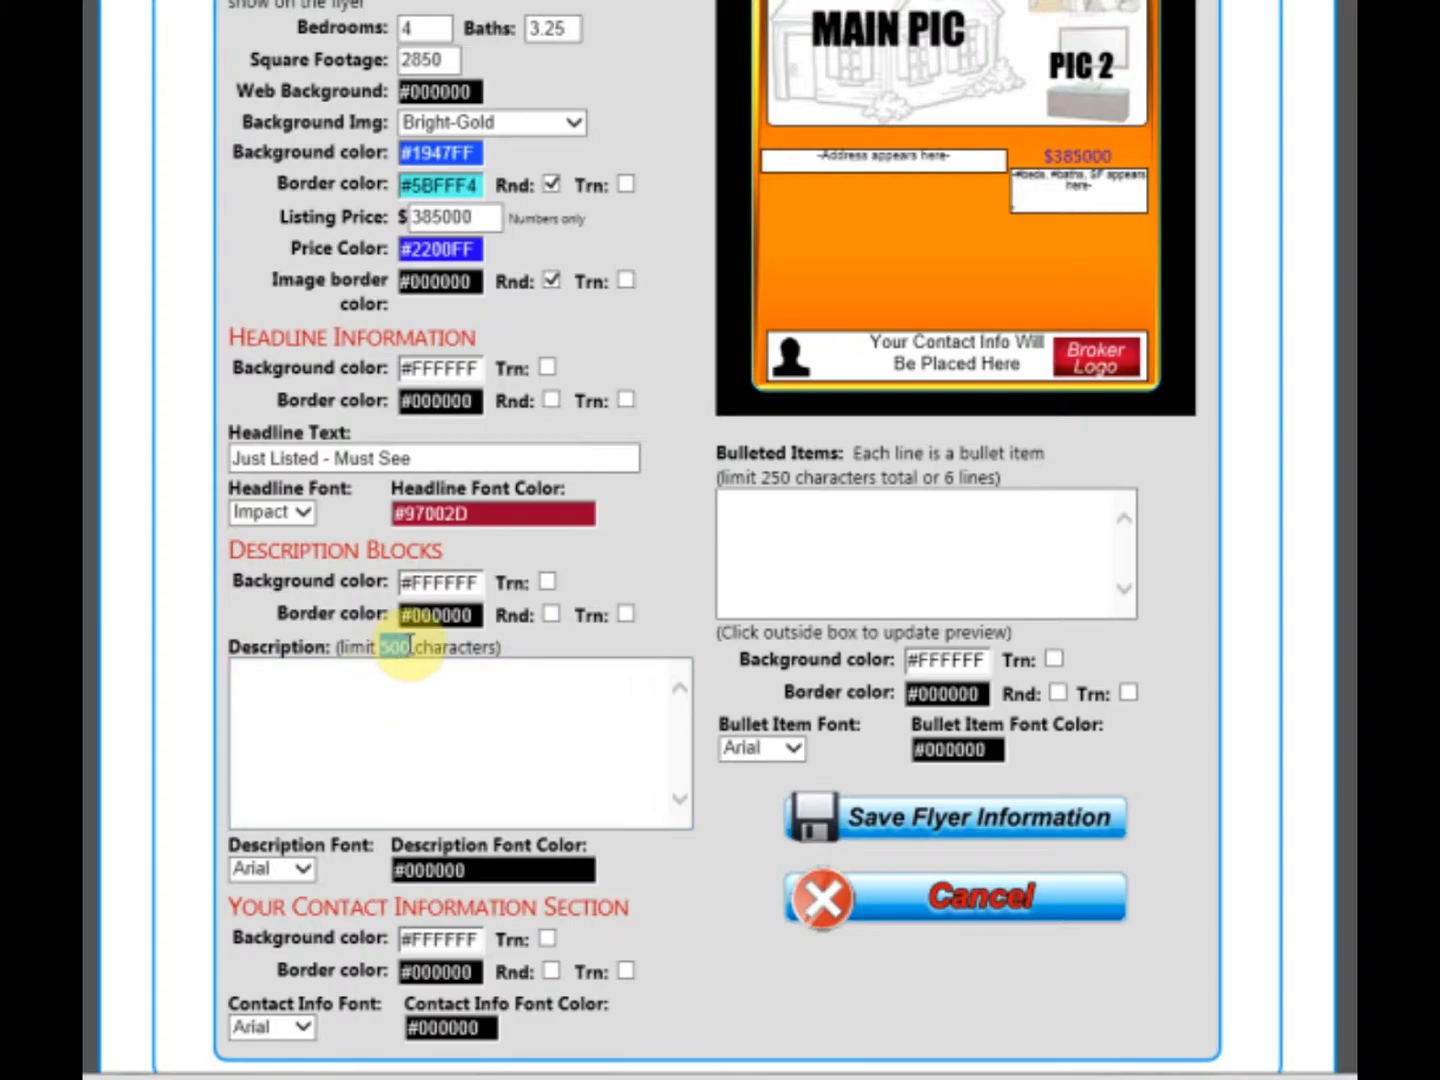
{"action": "left_click", "coordinate": [479, 647]}
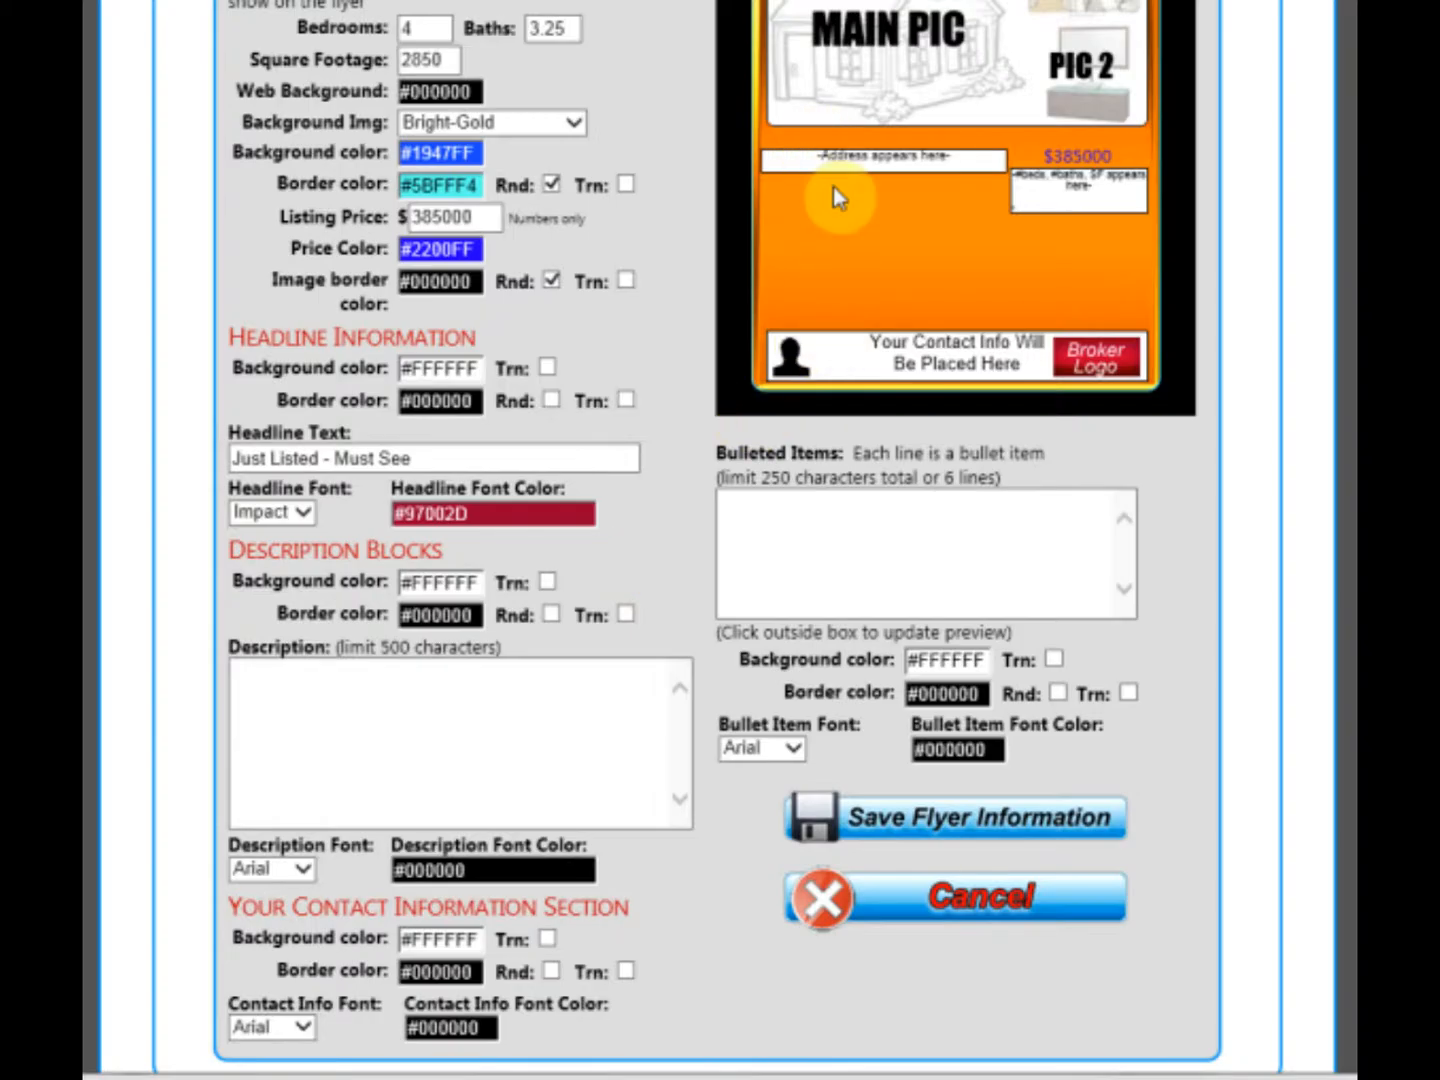
{"action": "left_click", "coordinate": [378, 722]}
Set the description block's background color to the bright cyan #2EFFFF
{"action": "left_click", "coordinate": [447, 582]}
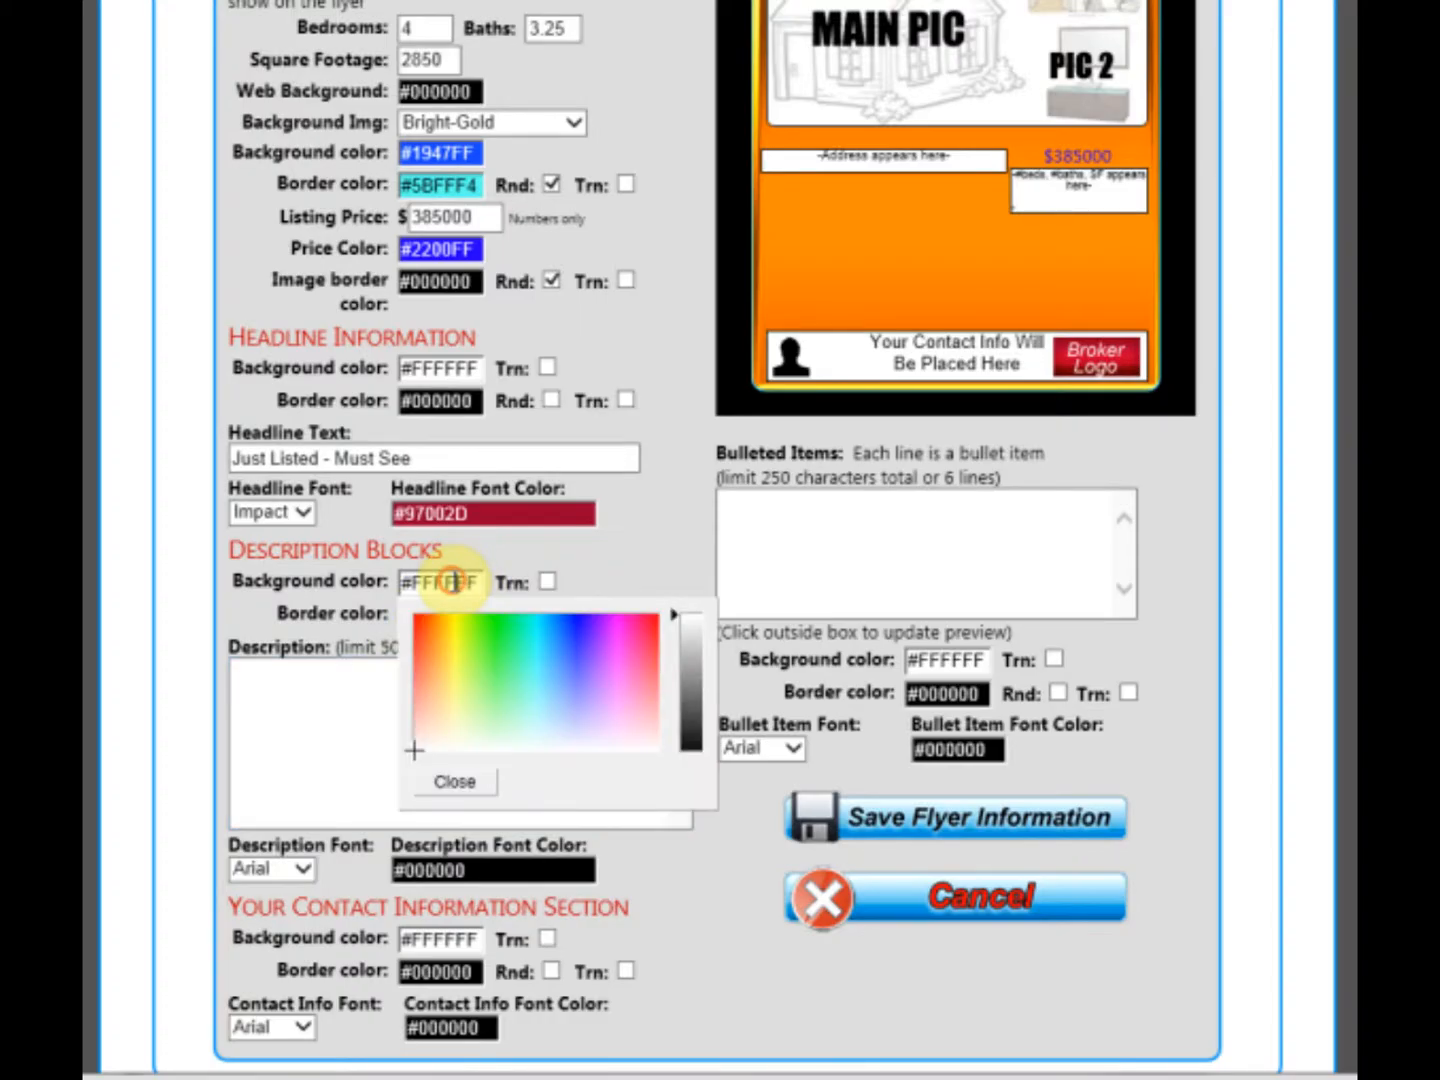
{"action": "left_click", "coordinate": [491, 640]}
{"action": "left_click", "coordinate": [540, 625]}
{"action": "left_click", "coordinate": [540, 640]}
{"action": "left_click", "coordinate": [540, 640]}
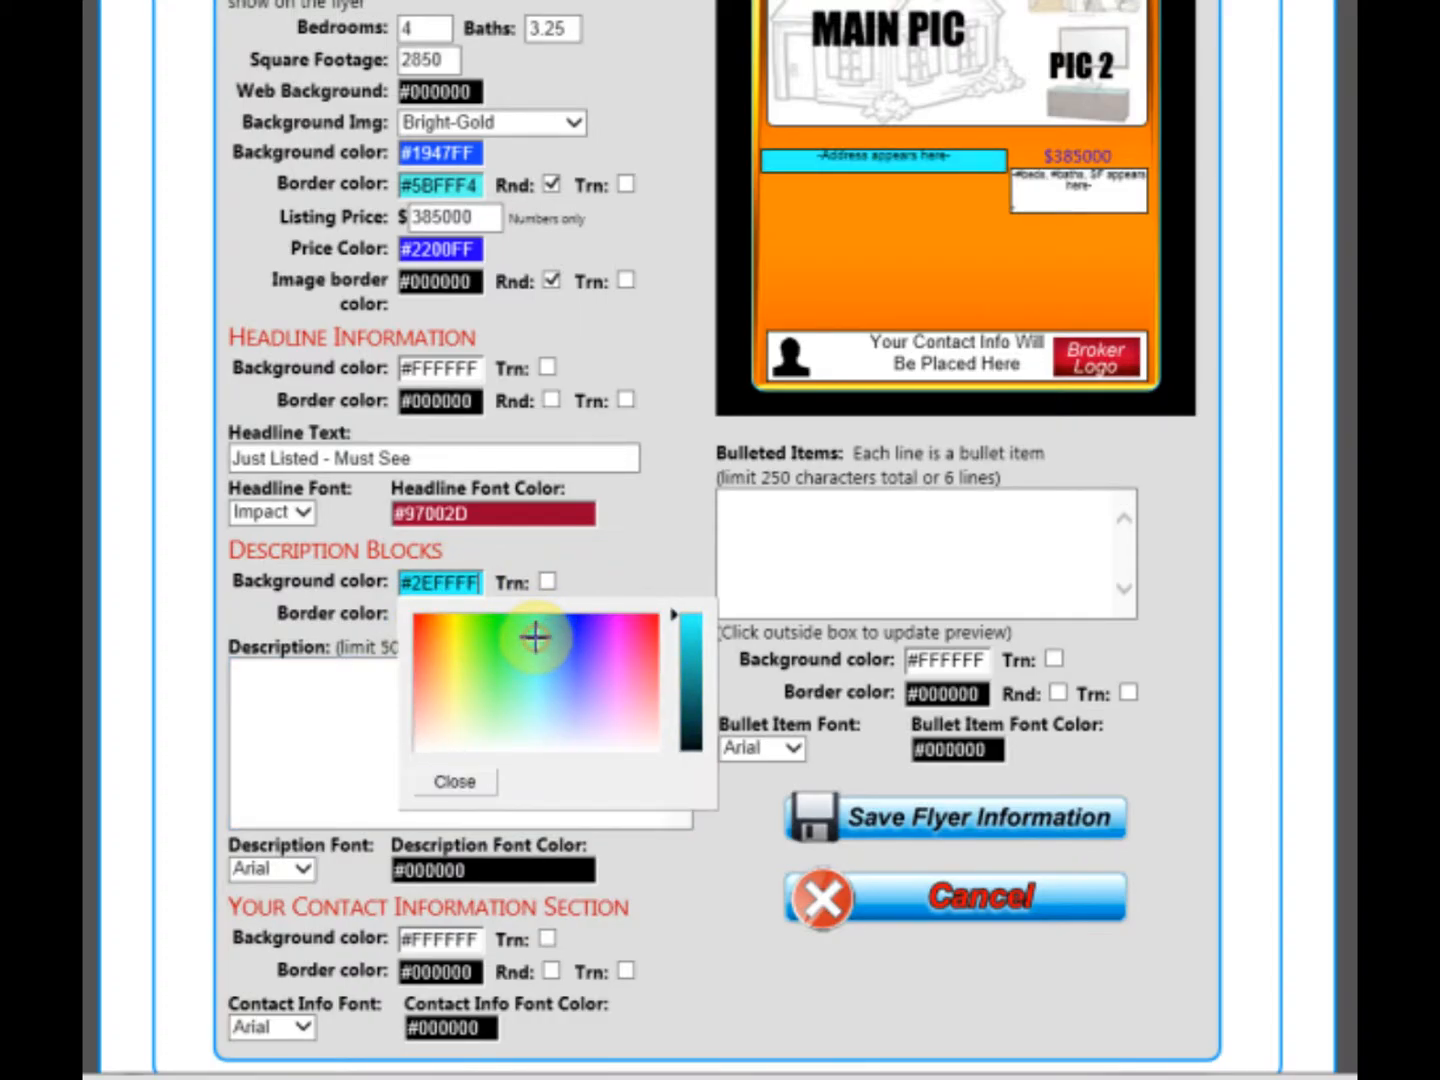
{"action": "left_click", "coordinate": [470, 785]}
Make the description block's border rounded and transparent
{"action": "left_click", "coordinate": [440, 615]}
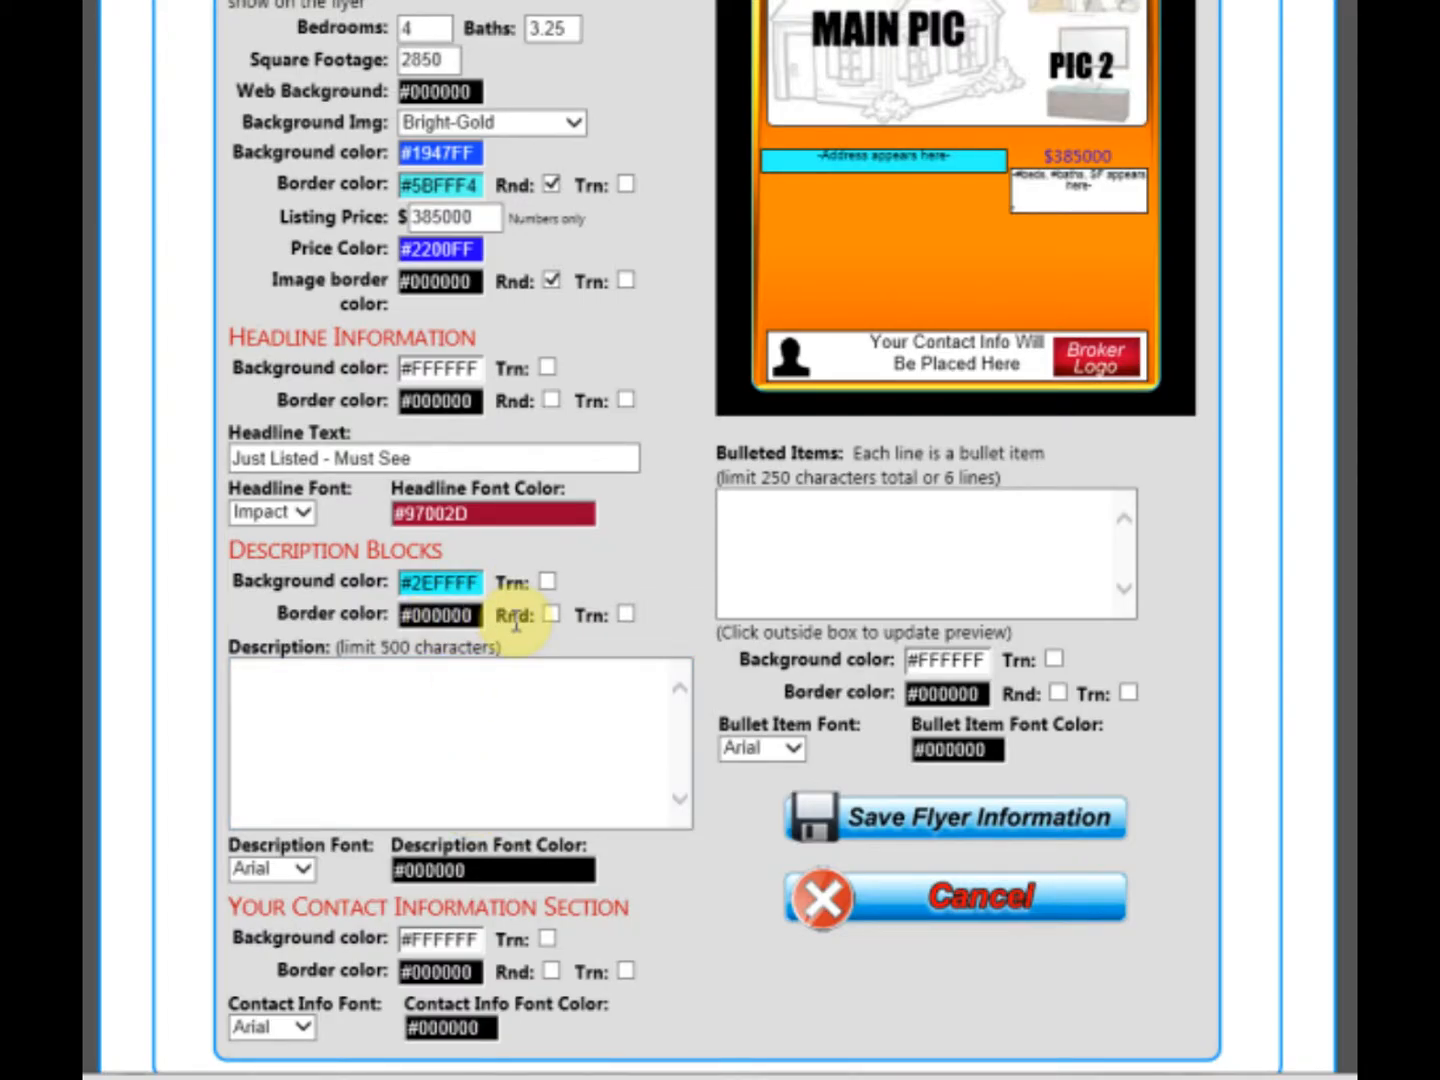
{"action": "left_click", "coordinate": [551, 615]}
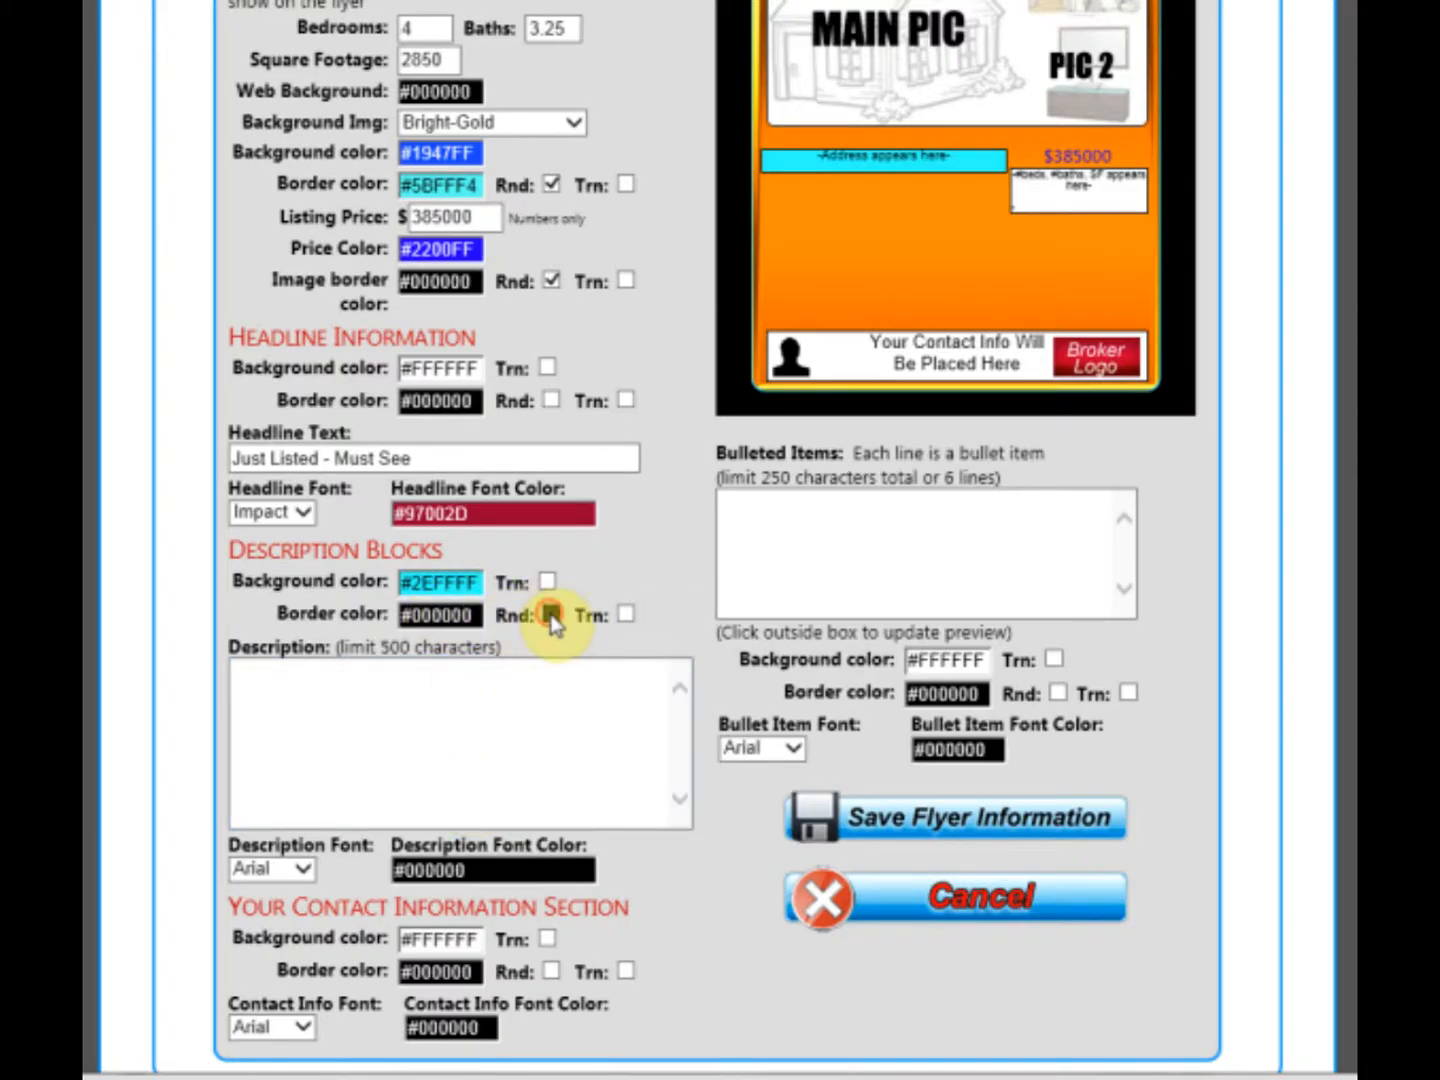
{"action": "left_click", "coordinate": [626, 614]}
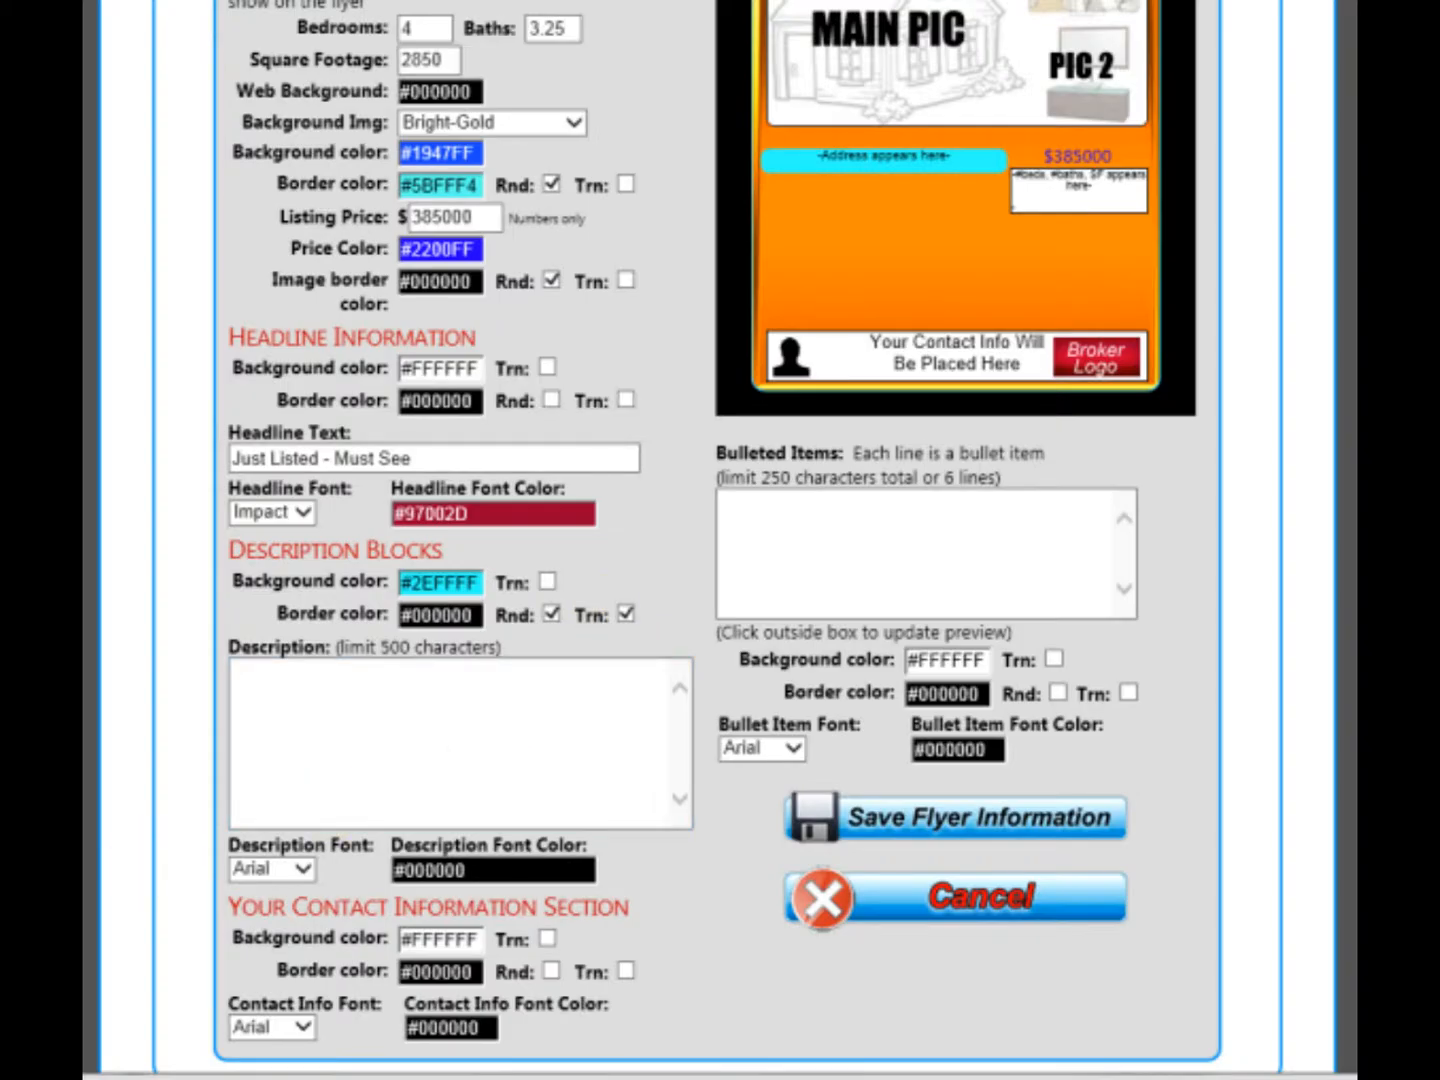
Paste the copied property text beginning "This beautiful home has custom features" into the Description field and update the preview
{"action": "key", "text": "ctrl+v"}
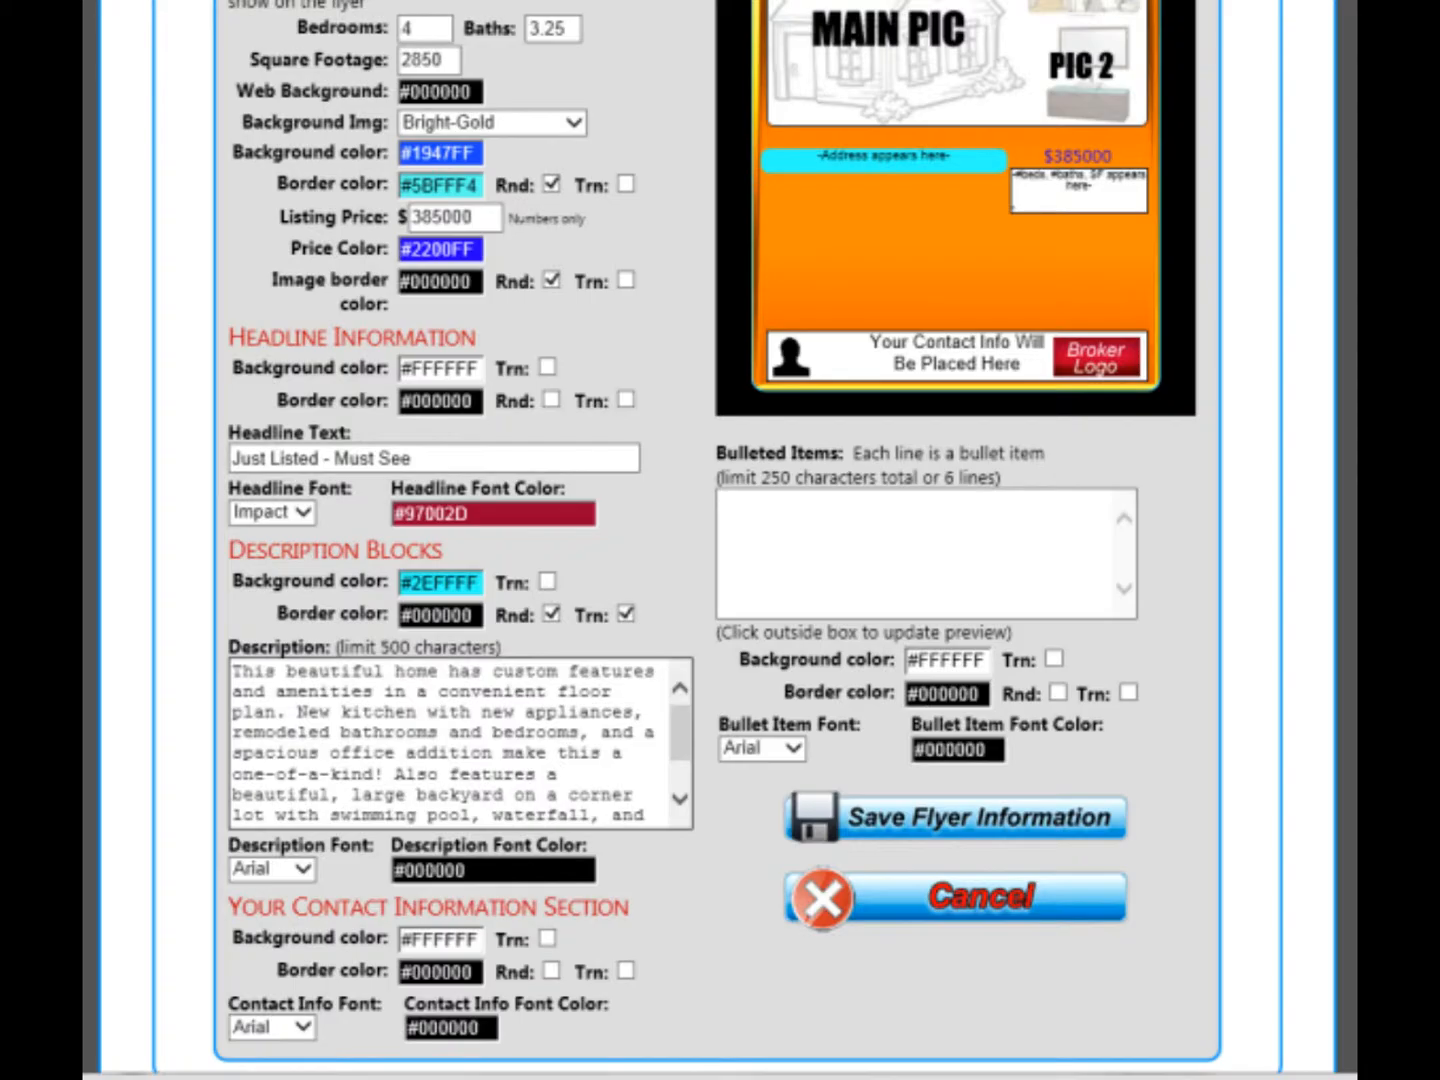
{"action": "left_click", "coordinate": [665, 852]}
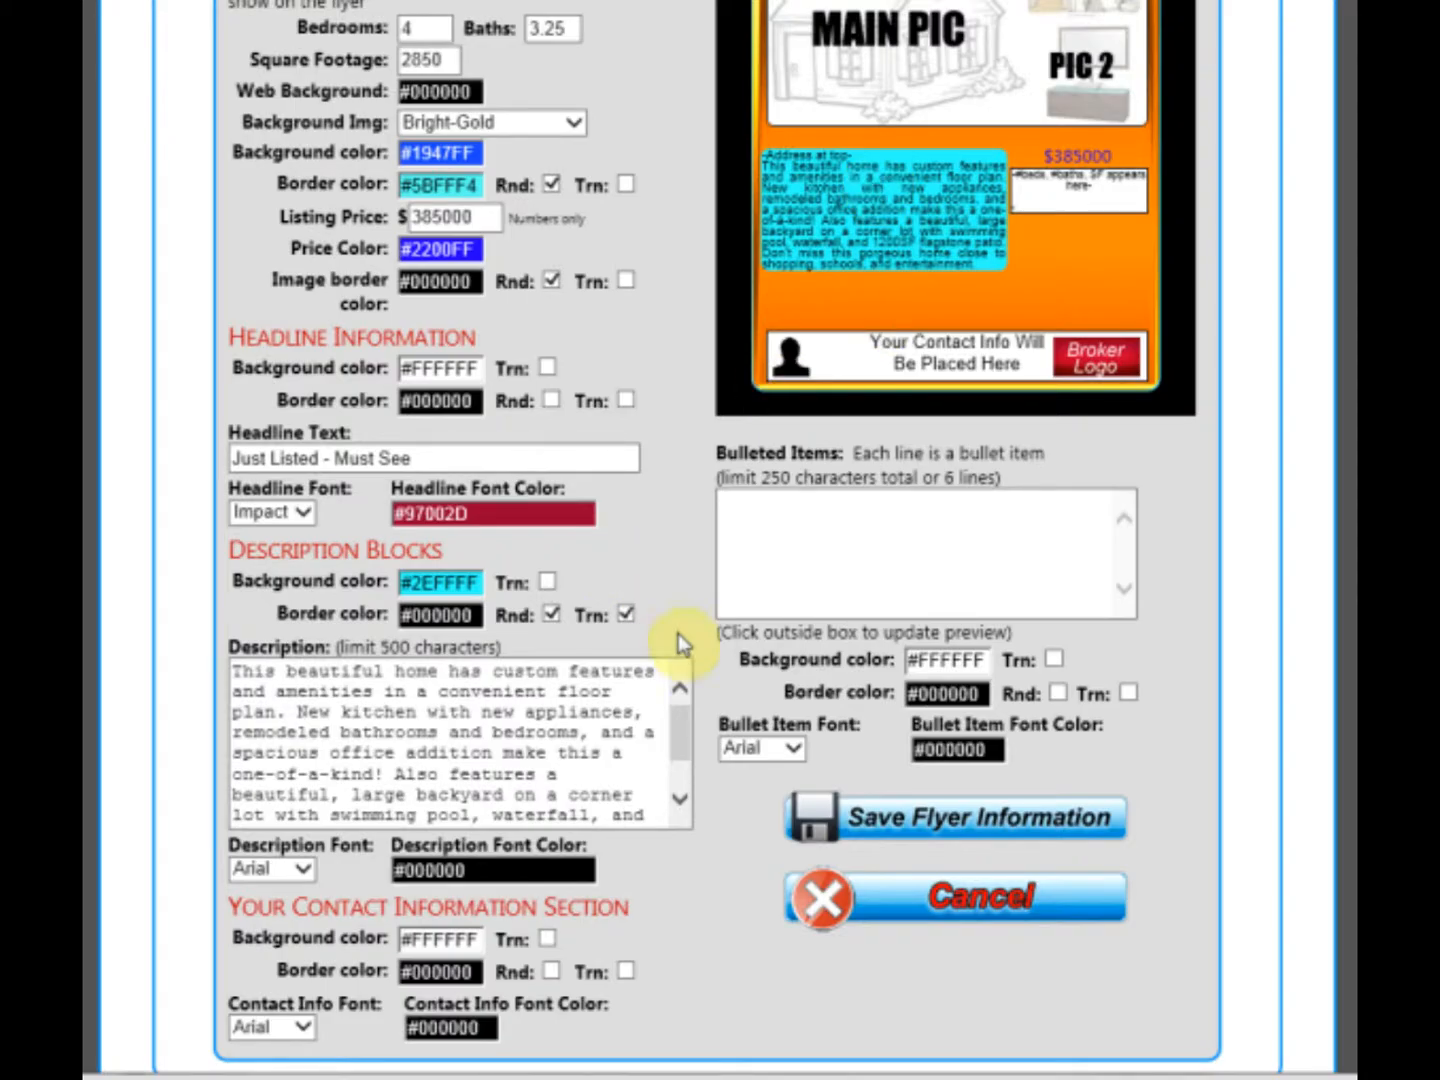
{"action": "left_click", "coordinate": [607, 795]}
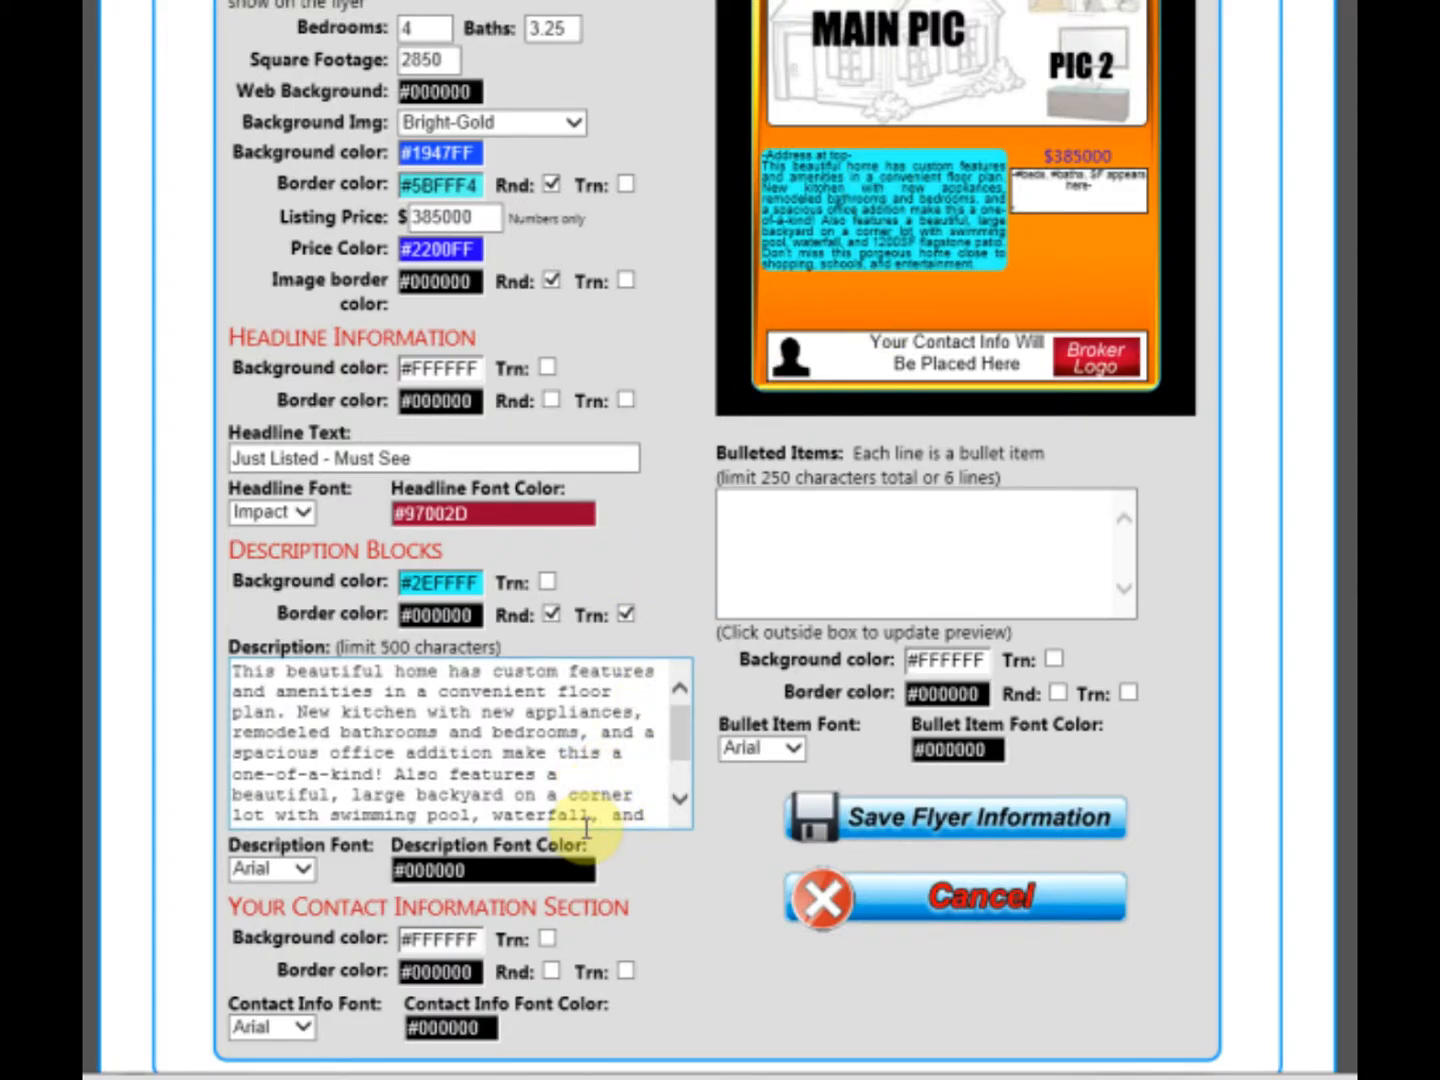
Try the Impact font on the description and return it to Arial
{"action": "left_click", "coordinate": [268, 870]}
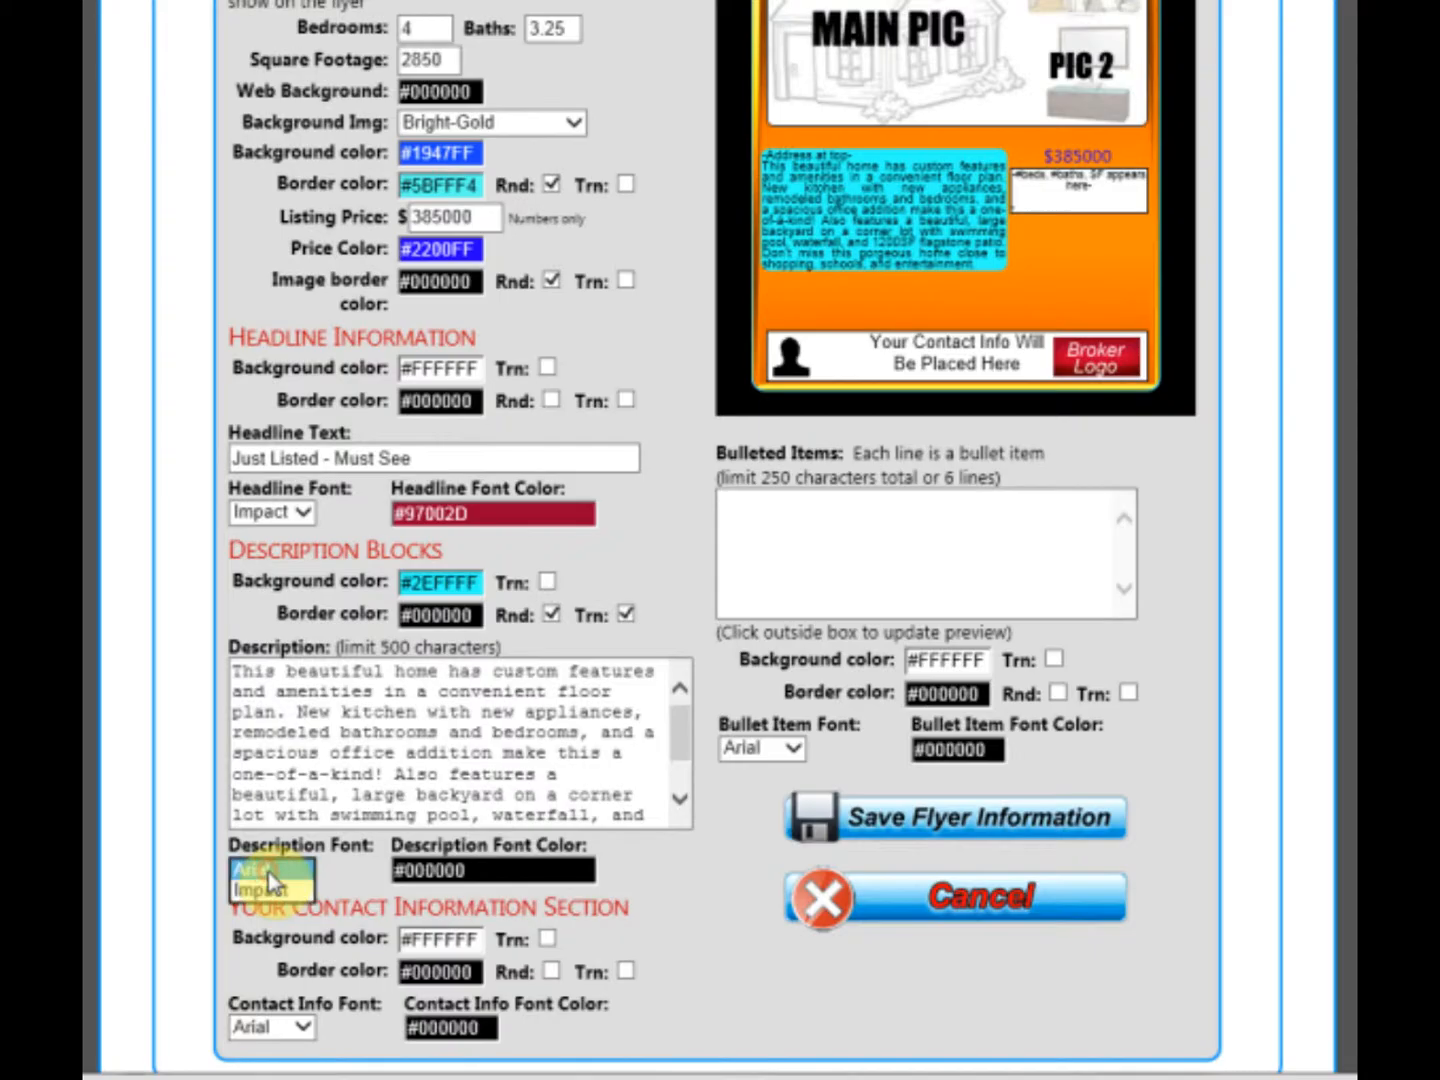
{"action": "left_click", "coordinate": [266, 889]}
{"action": "left_click", "coordinate": [266, 870]}
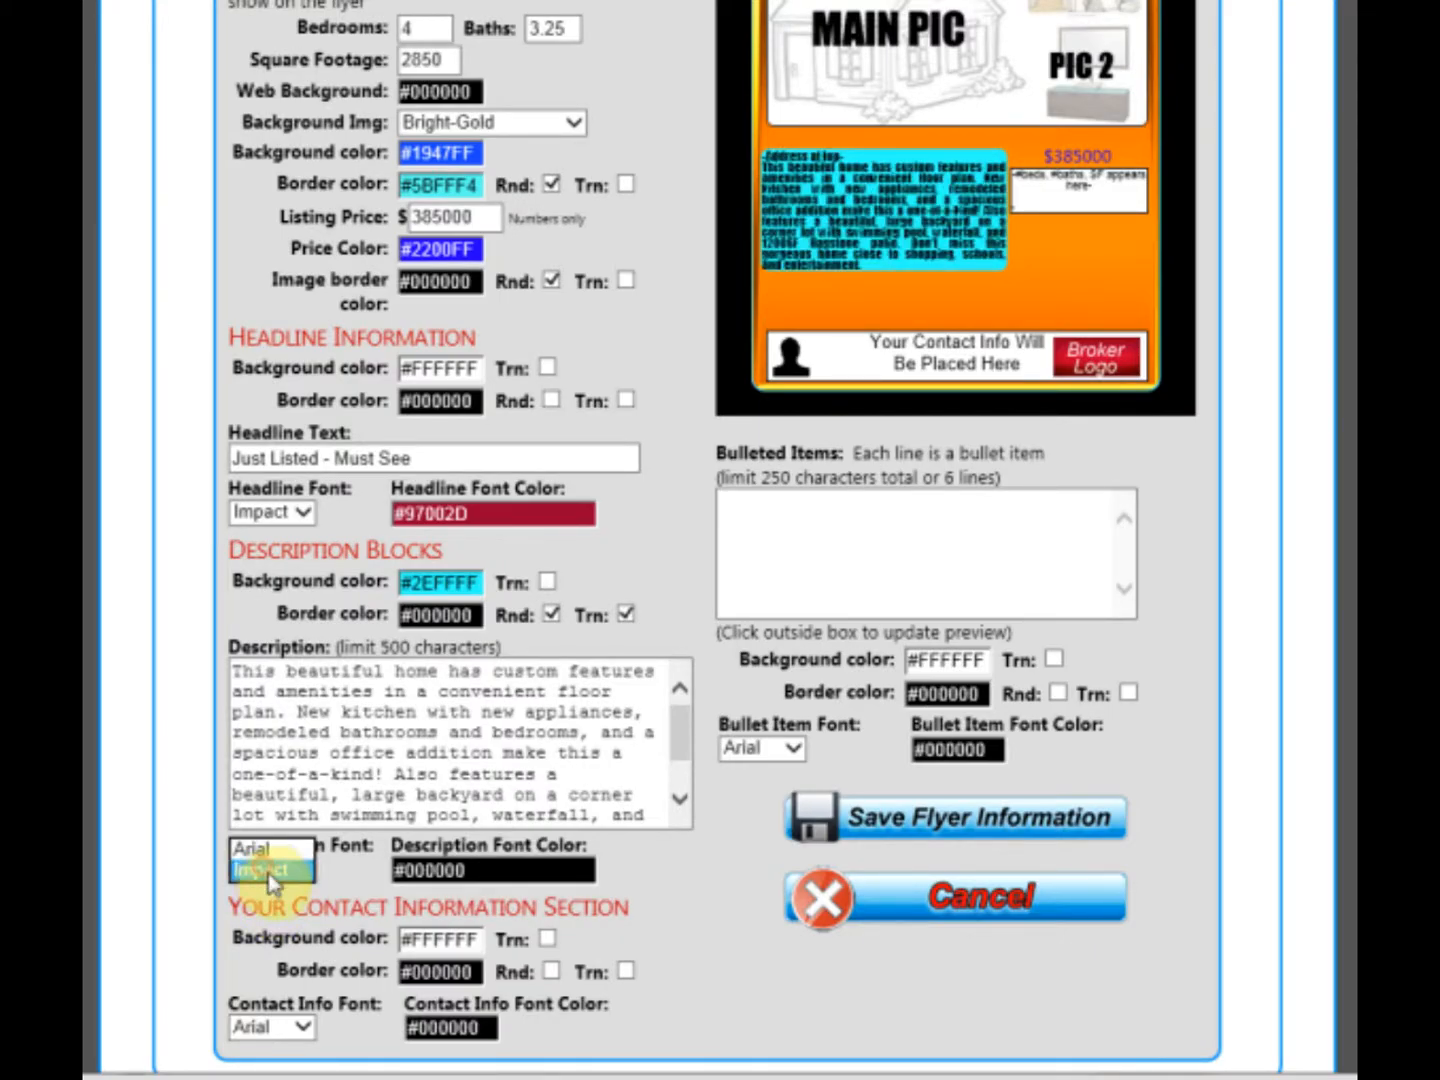
{"action": "left_click", "coordinate": [262, 848]}
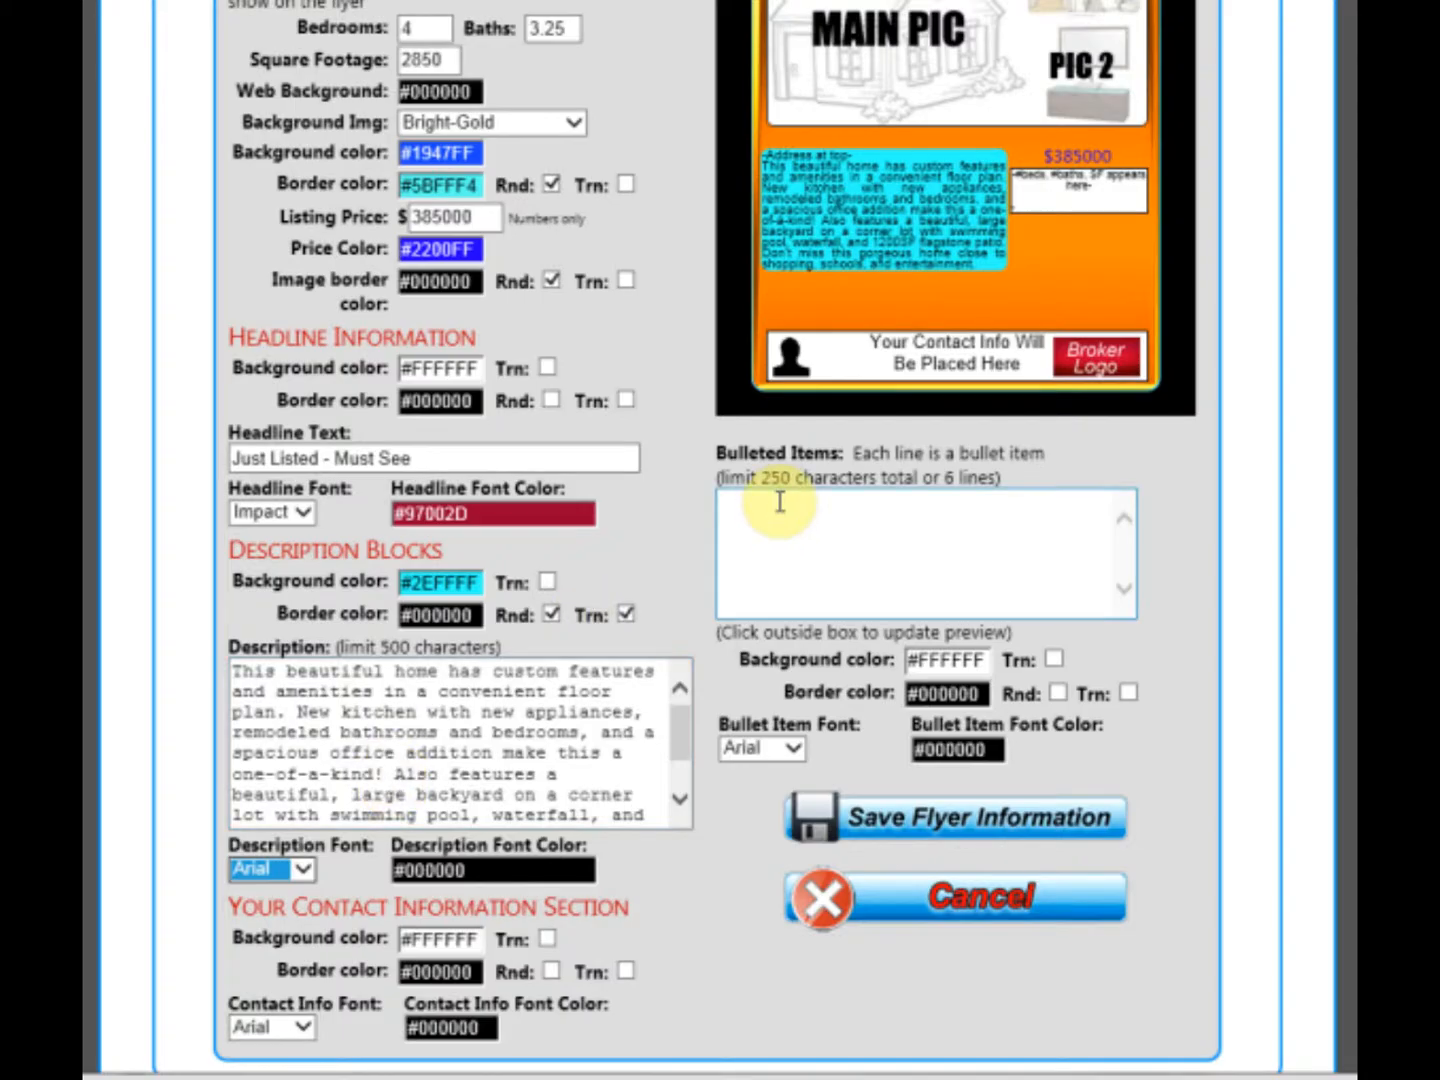
{"action": "left_click", "coordinate": [1030, 178]}
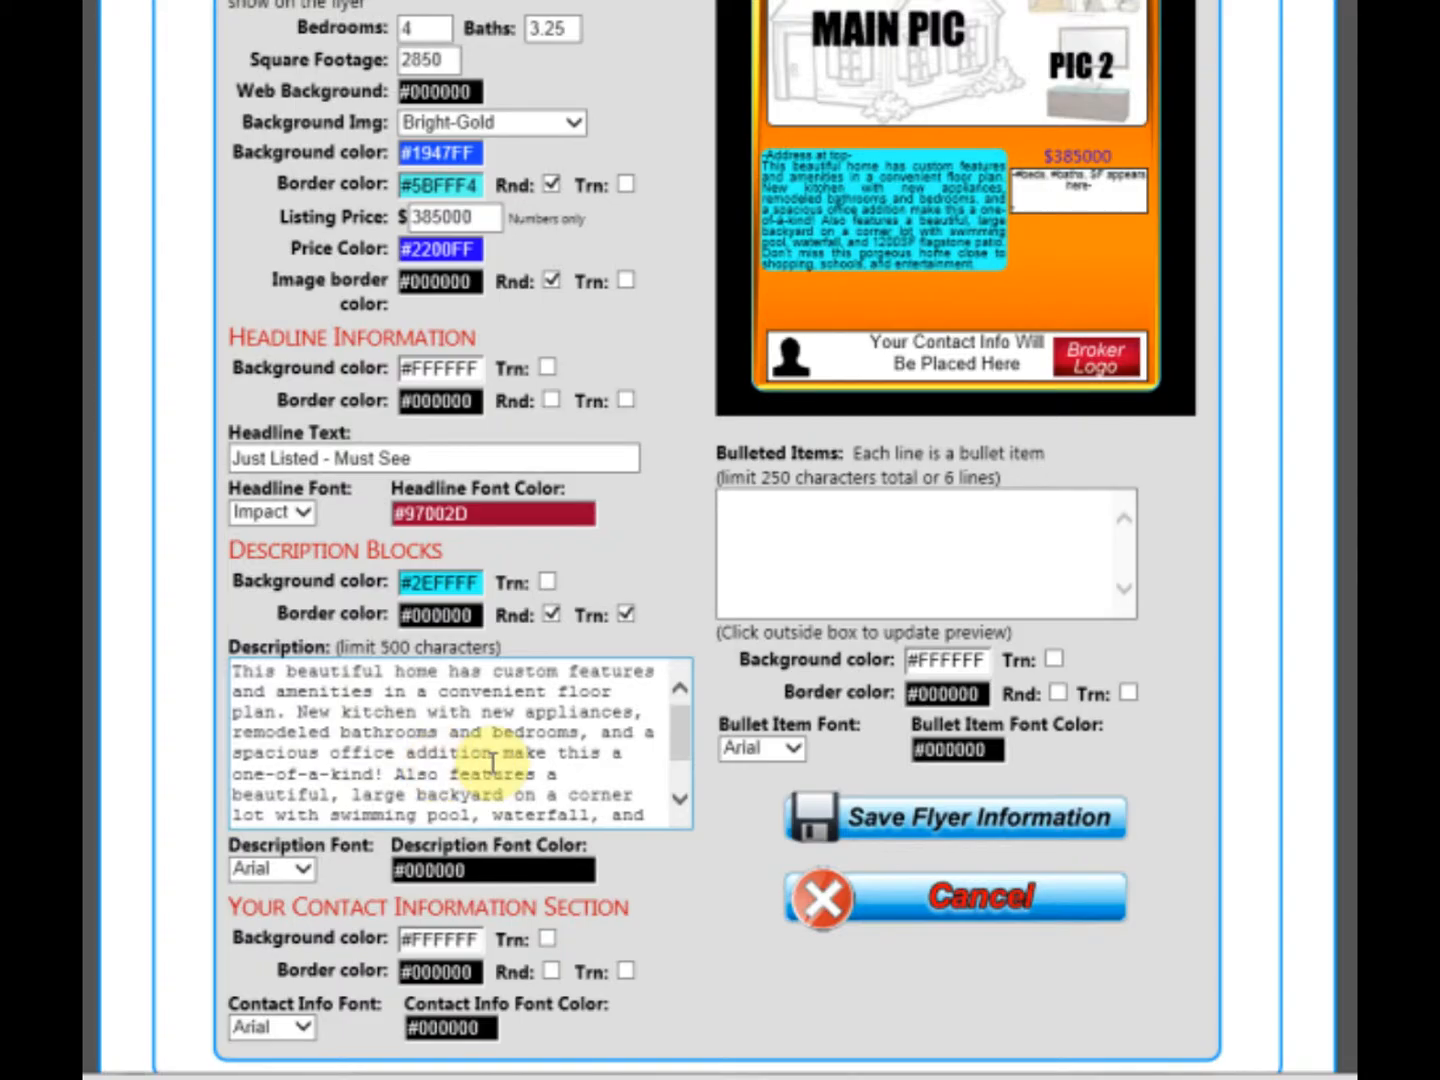
{"action": "scroll", "coordinate": [678, 752], "scroll_direction": "down", "scroll_amount": 1}
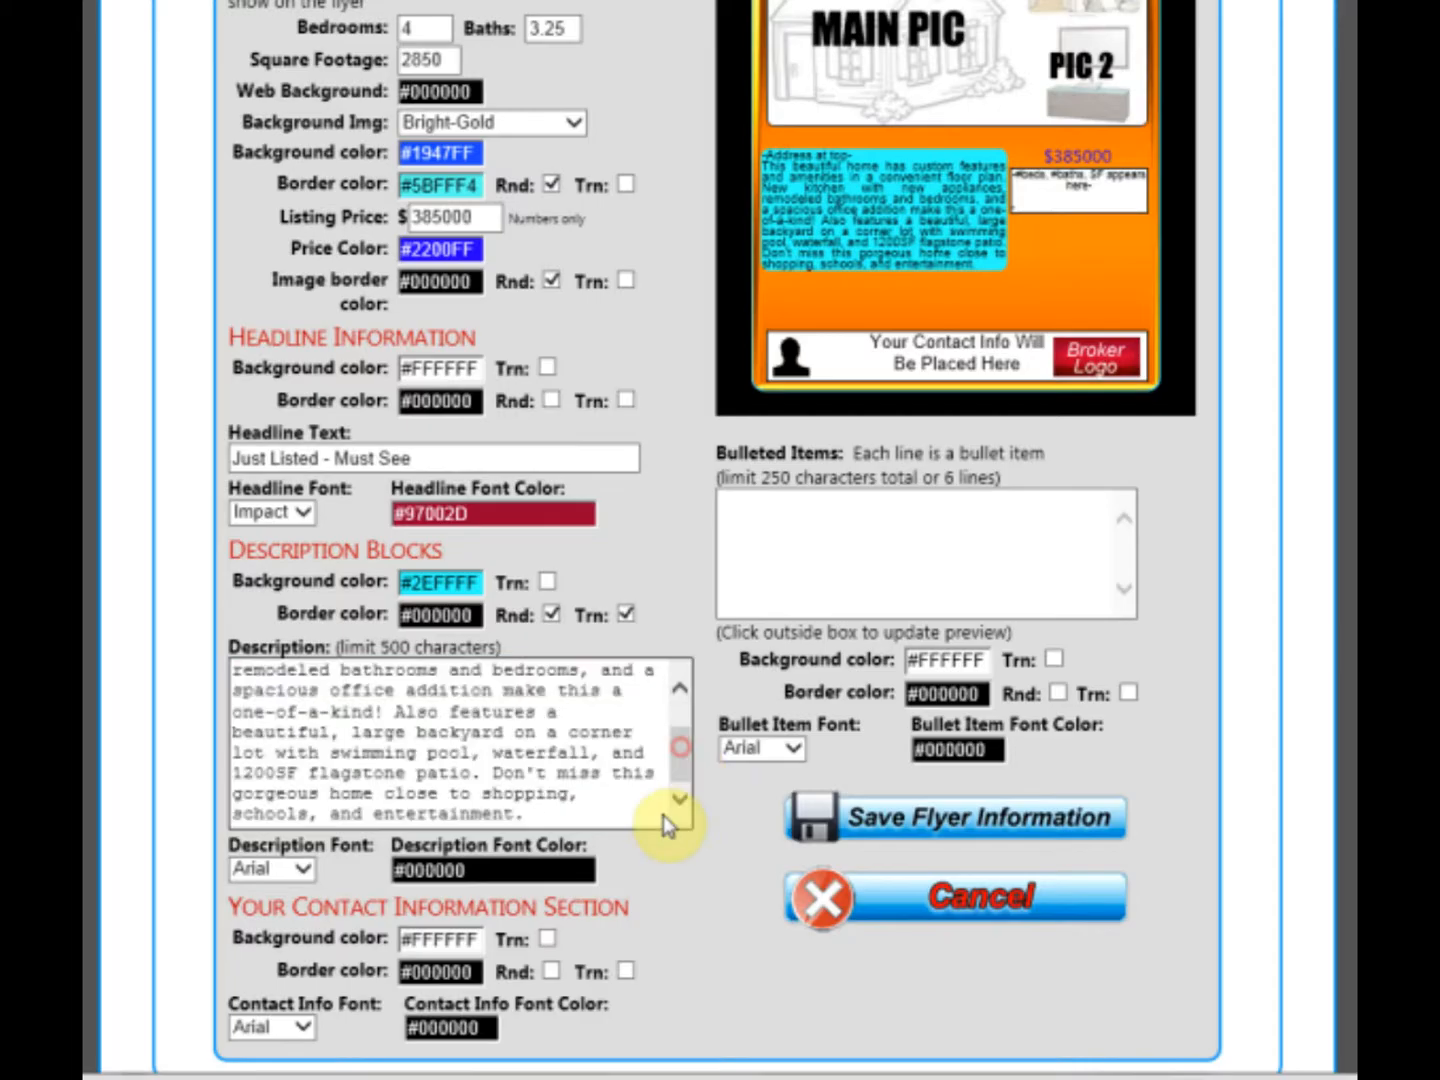
{"action": "left_click", "coordinate": [272, 869]}
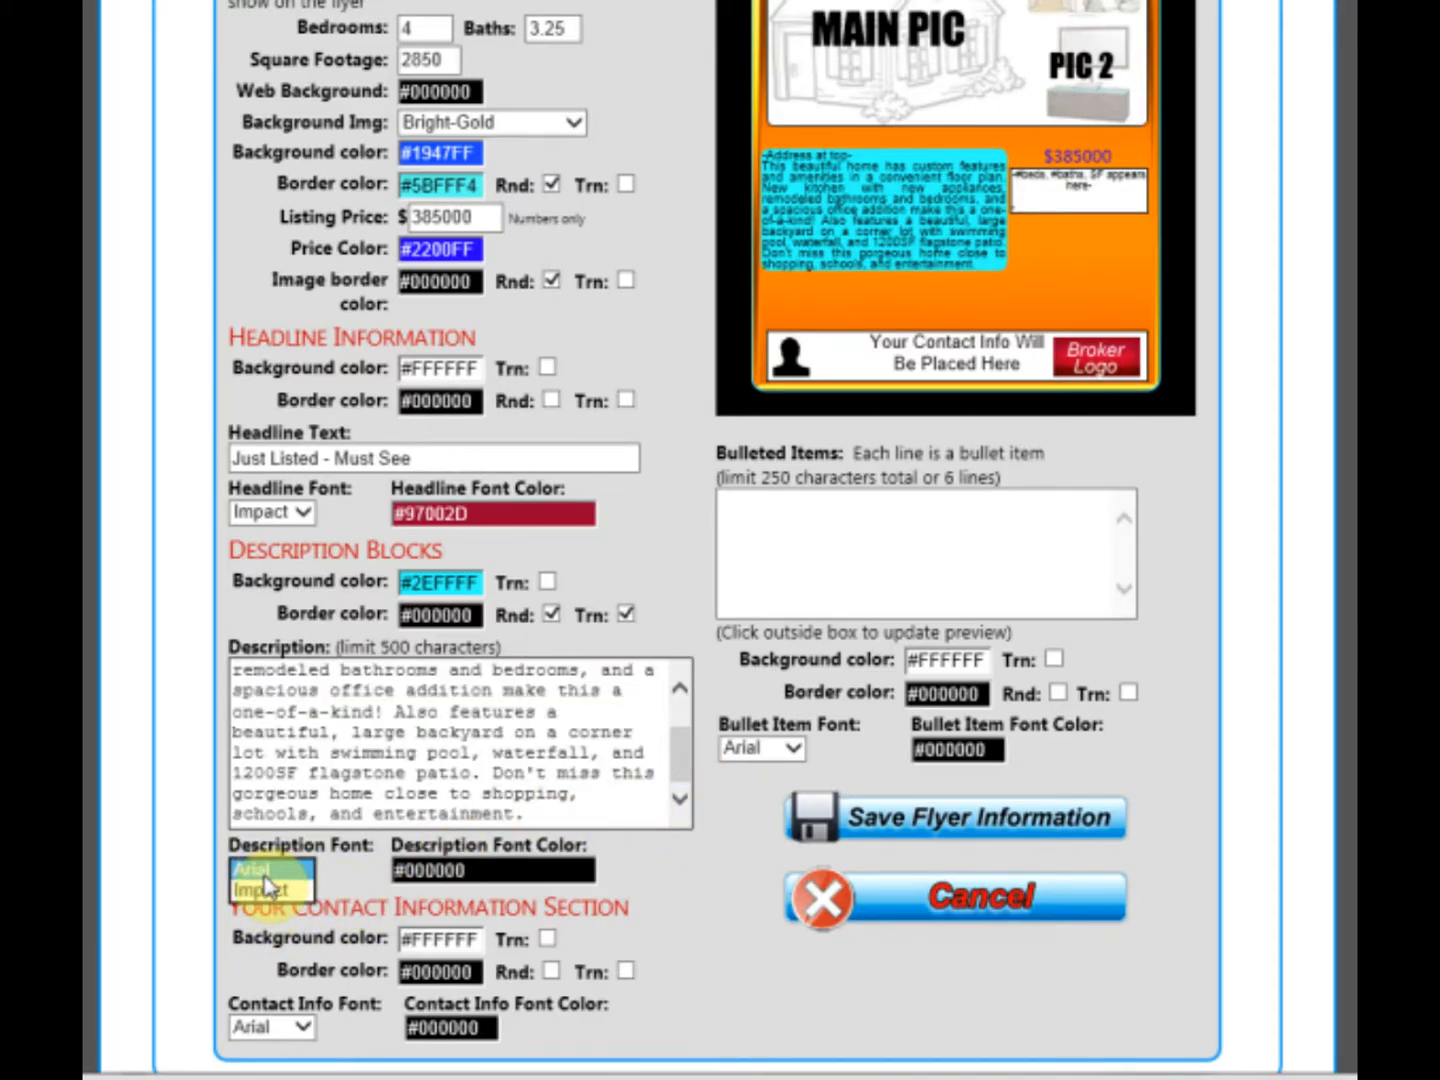
{"action": "left_click", "coordinate": [260, 870]}
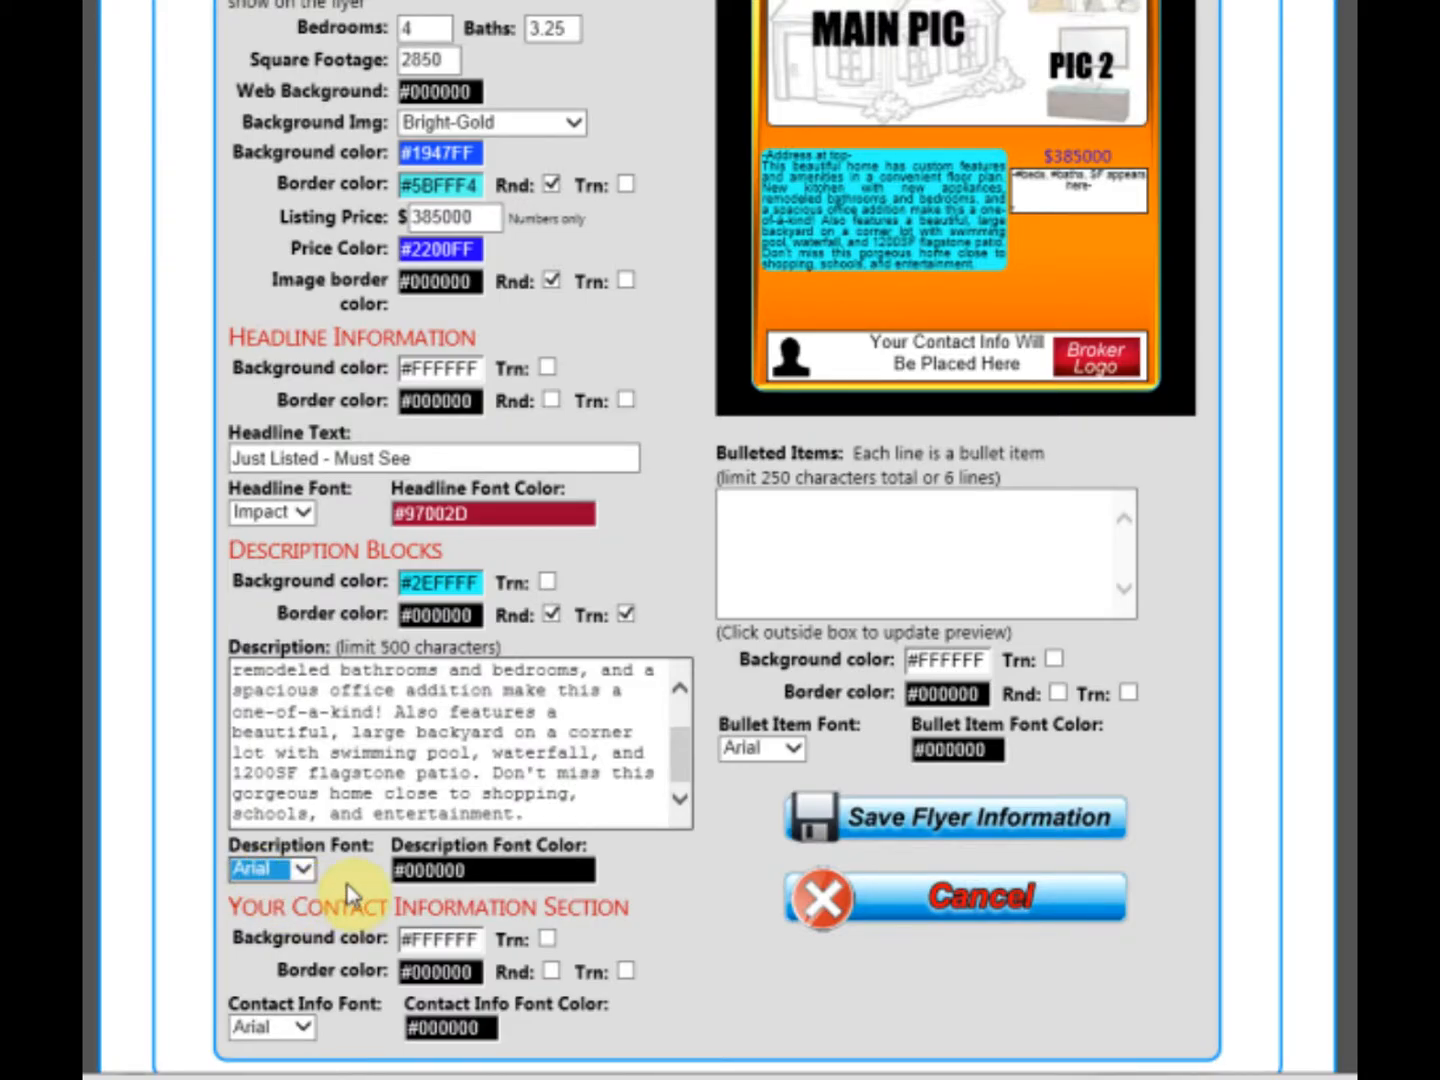
Set the description font color to the violet-blue #5500E8
{"action": "left_click", "coordinate": [480, 872]}
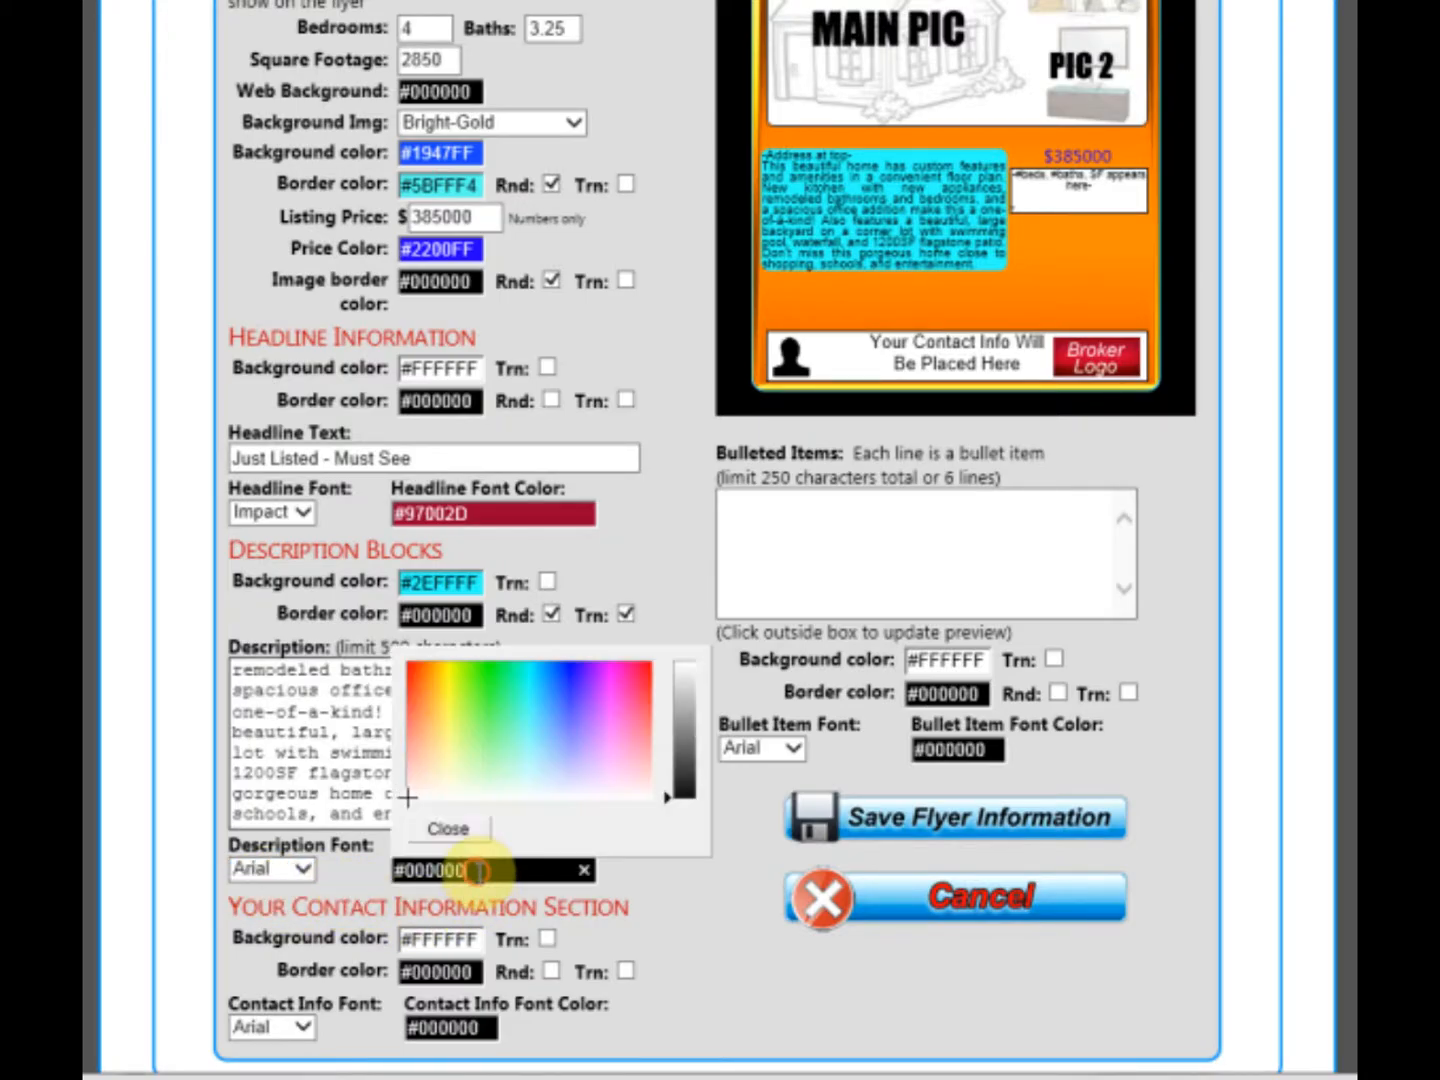
{"action": "left_click_drag", "start_coordinate": [477, 777], "coordinate": [589, 664]}
{"action": "left_click_drag", "start_coordinate": [684, 664], "coordinate": [678, 681]}
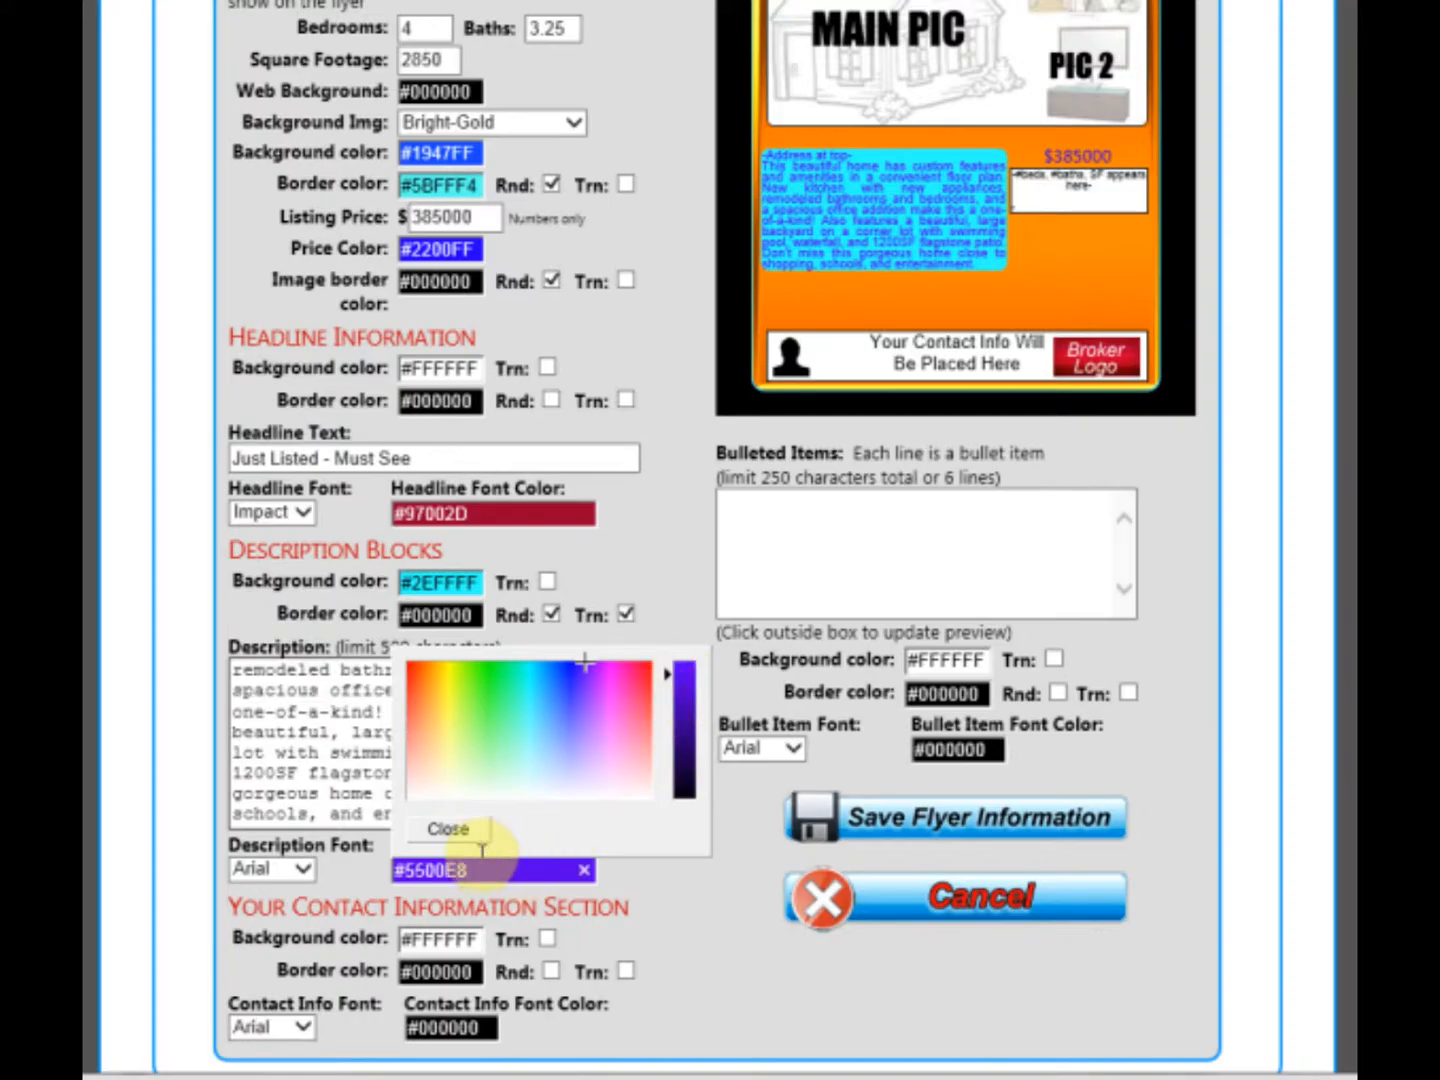
{"action": "left_click", "coordinate": [450, 830]}
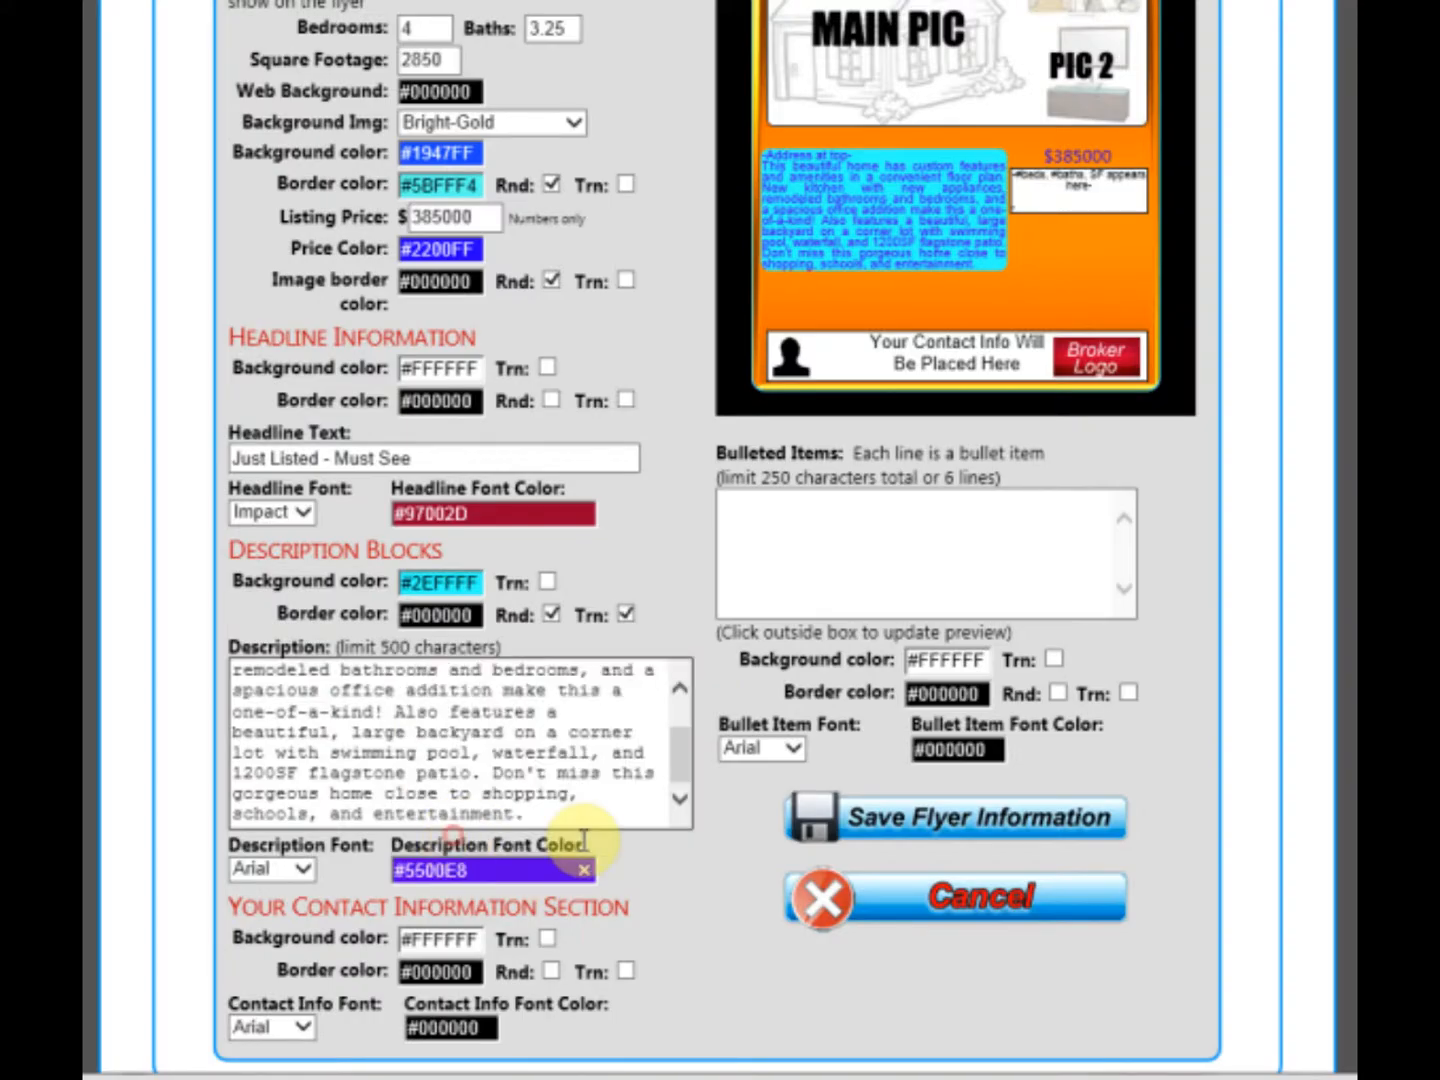
{"action": "left_click", "coordinate": [625, 610]}
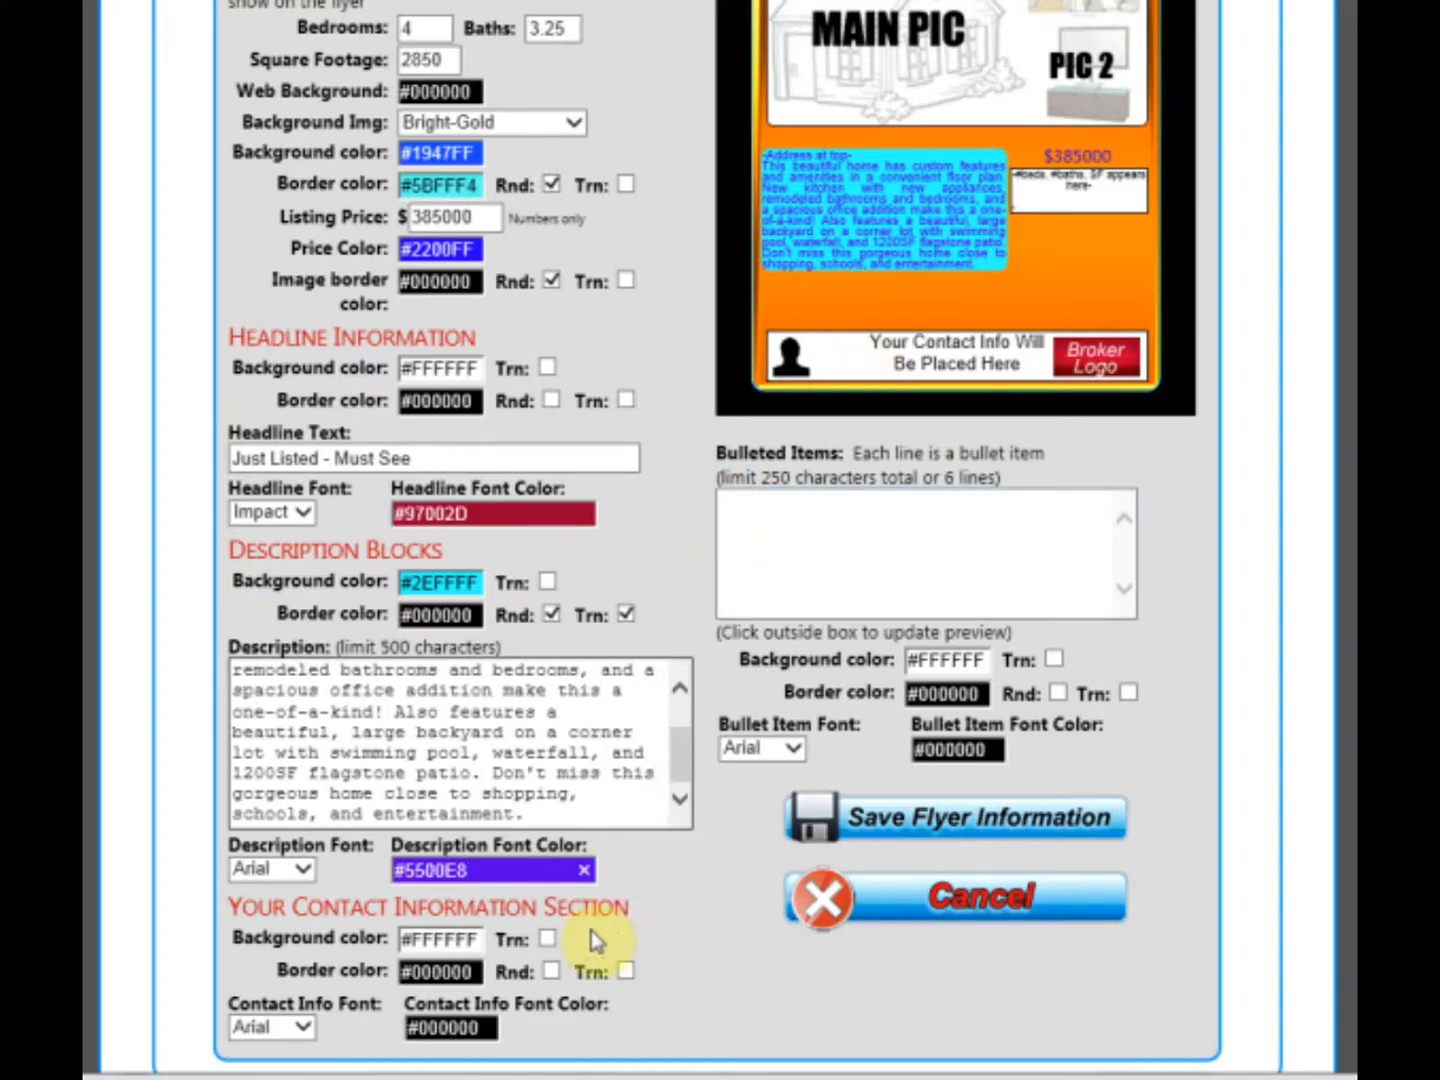
Set the contact information section's background color to the pale yellow-green #E4FF8C
{"action": "left_click", "coordinate": [440, 940]}
{"action": "left_click_drag", "start_coordinate": [521, 893], "coordinate": [463, 806]}
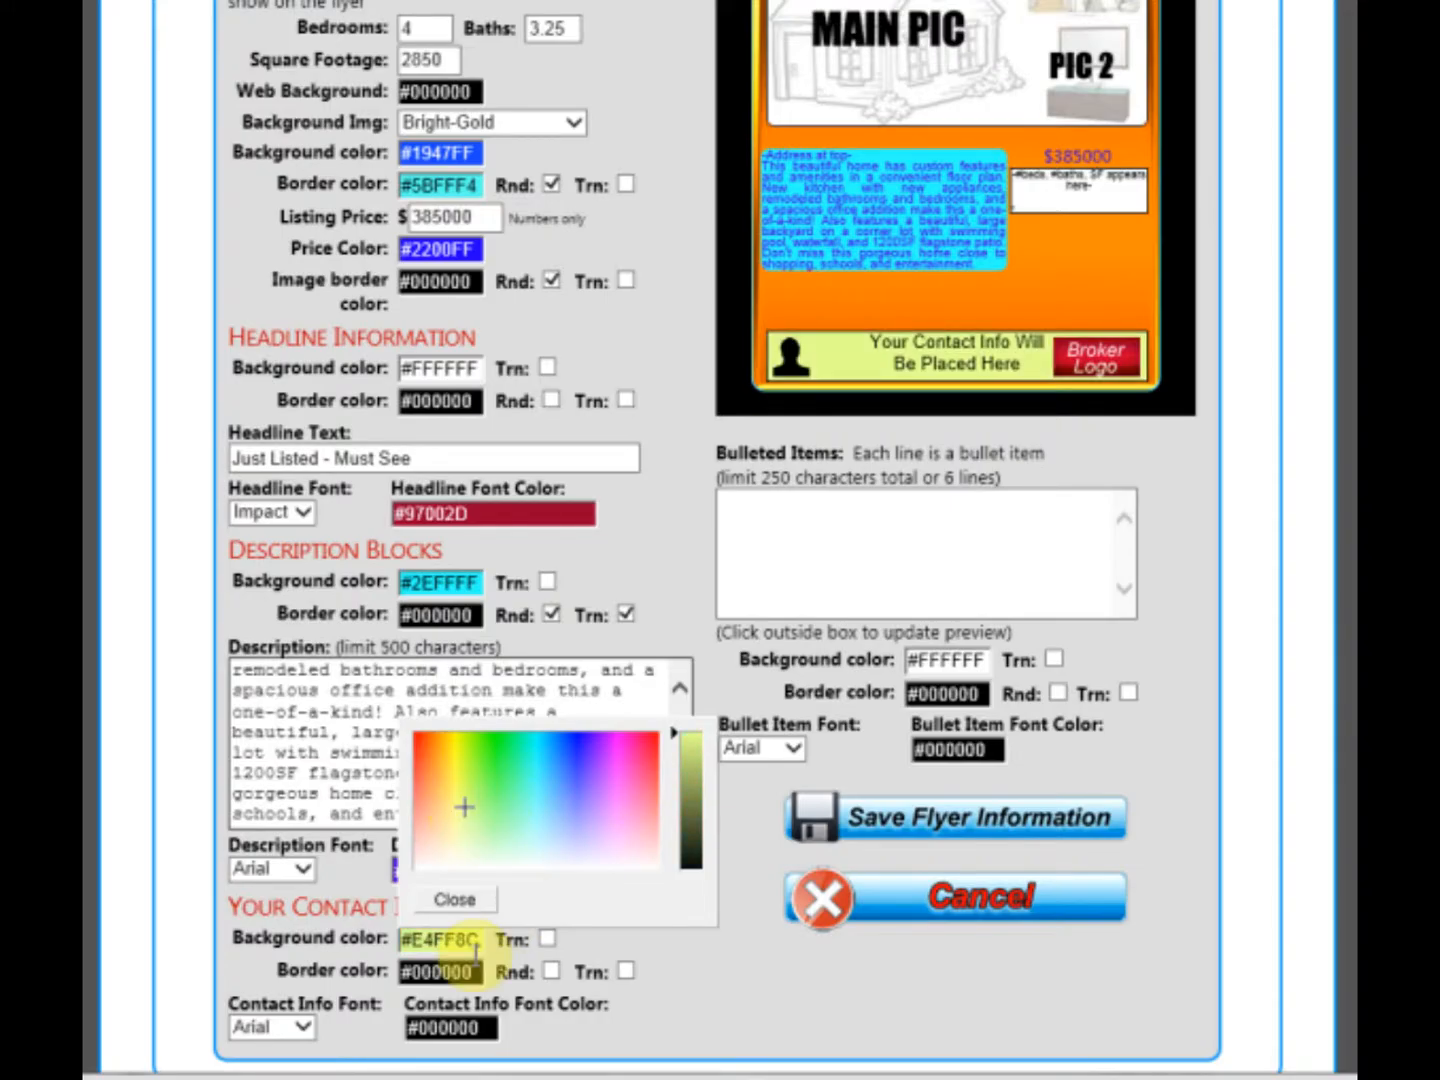
{"action": "left_click", "coordinate": [455, 899]}
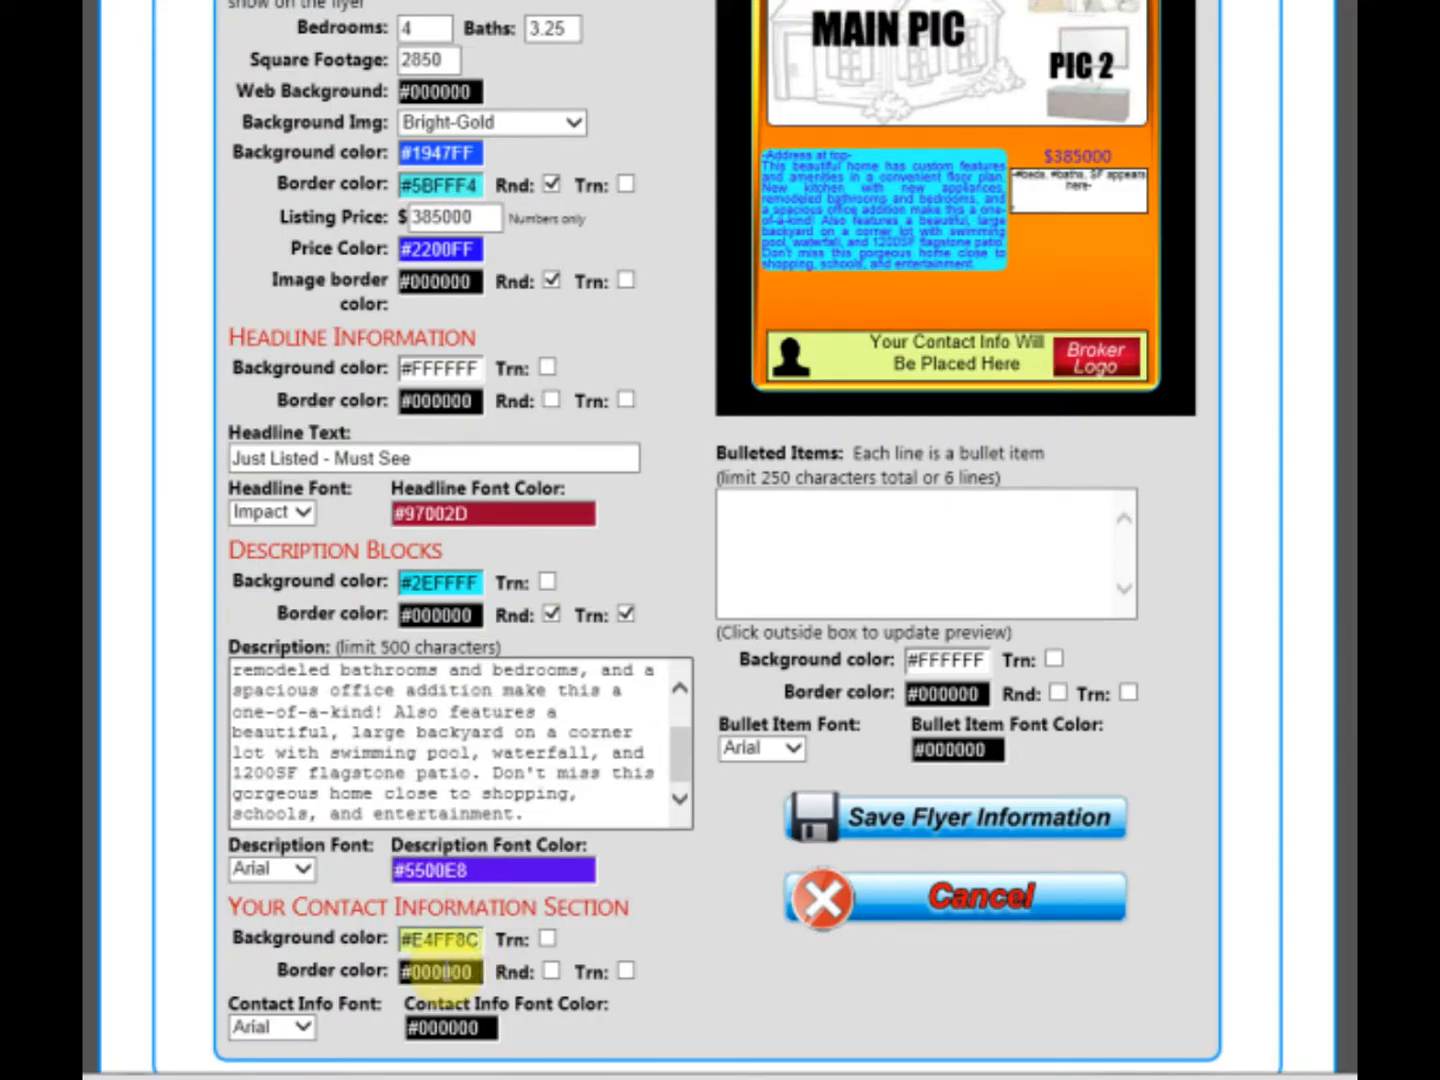
Set the contact information section's border color to magenta #BD0B70 and give the border rounded corners
{"action": "left_click", "coordinate": [440, 970]}
{"action": "left_click_drag", "start_coordinate": [508, 870], "coordinate": [683, 828]}
{"action": "left_click", "coordinate": [462, 934]}
{"action": "left_click", "coordinate": [551, 971]}
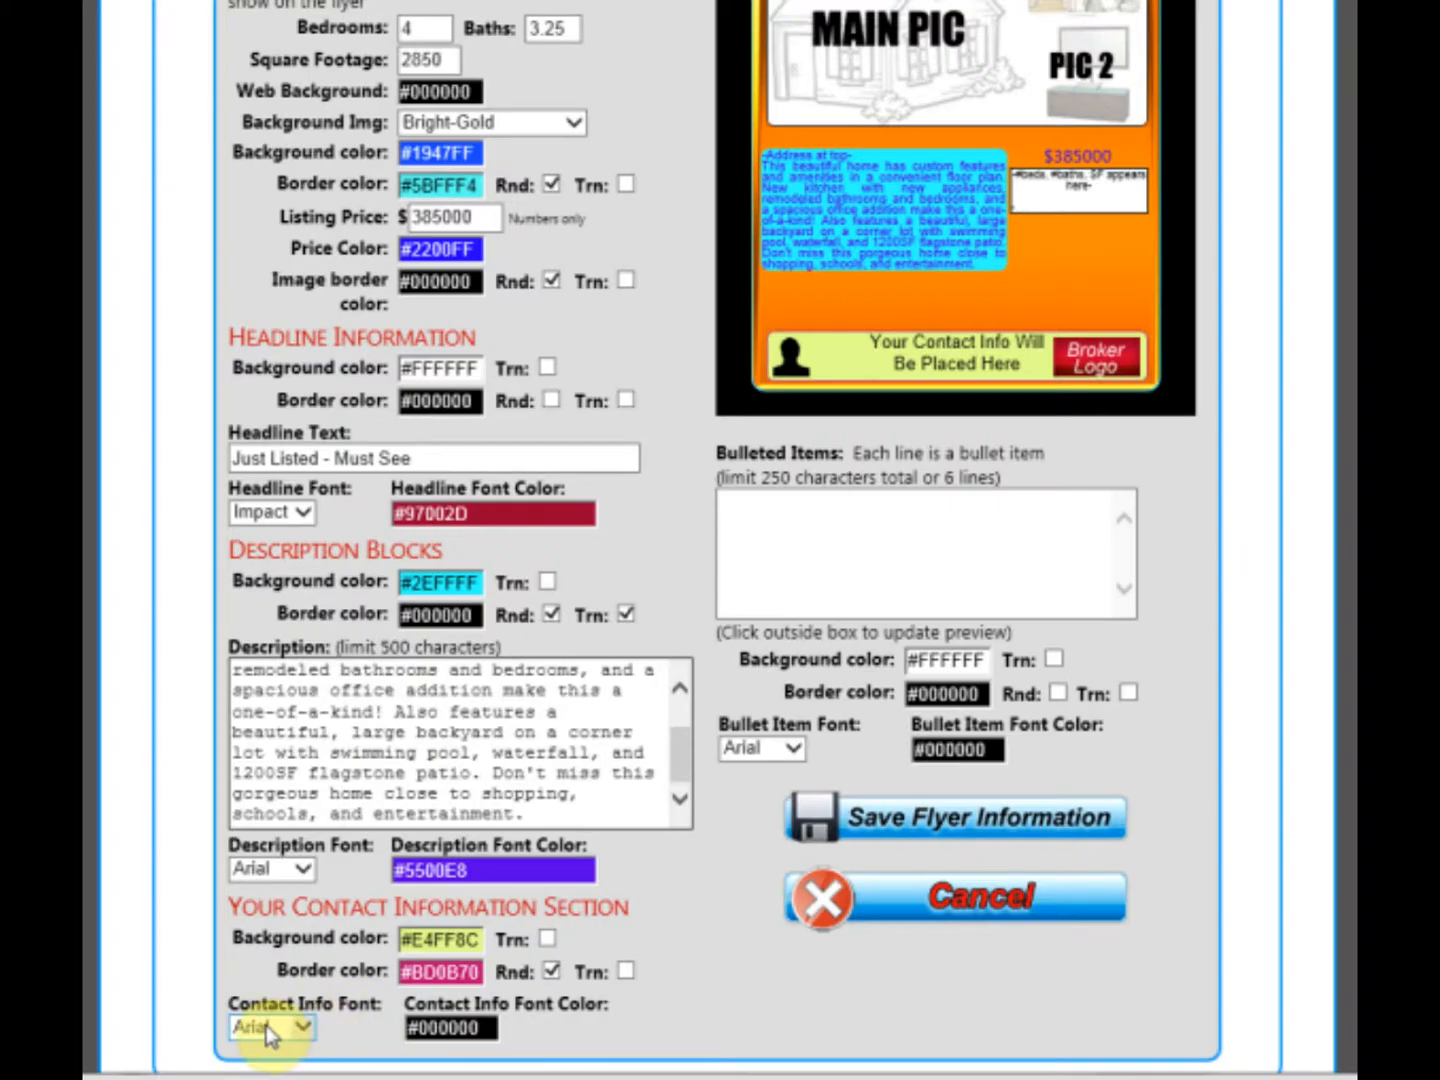
Set the contact information font color to blue #2200FF
{"action": "left_click", "coordinate": [445, 1027]}
{"action": "left_click_drag", "start_coordinate": [575, 892], "coordinate": [588, 818]}
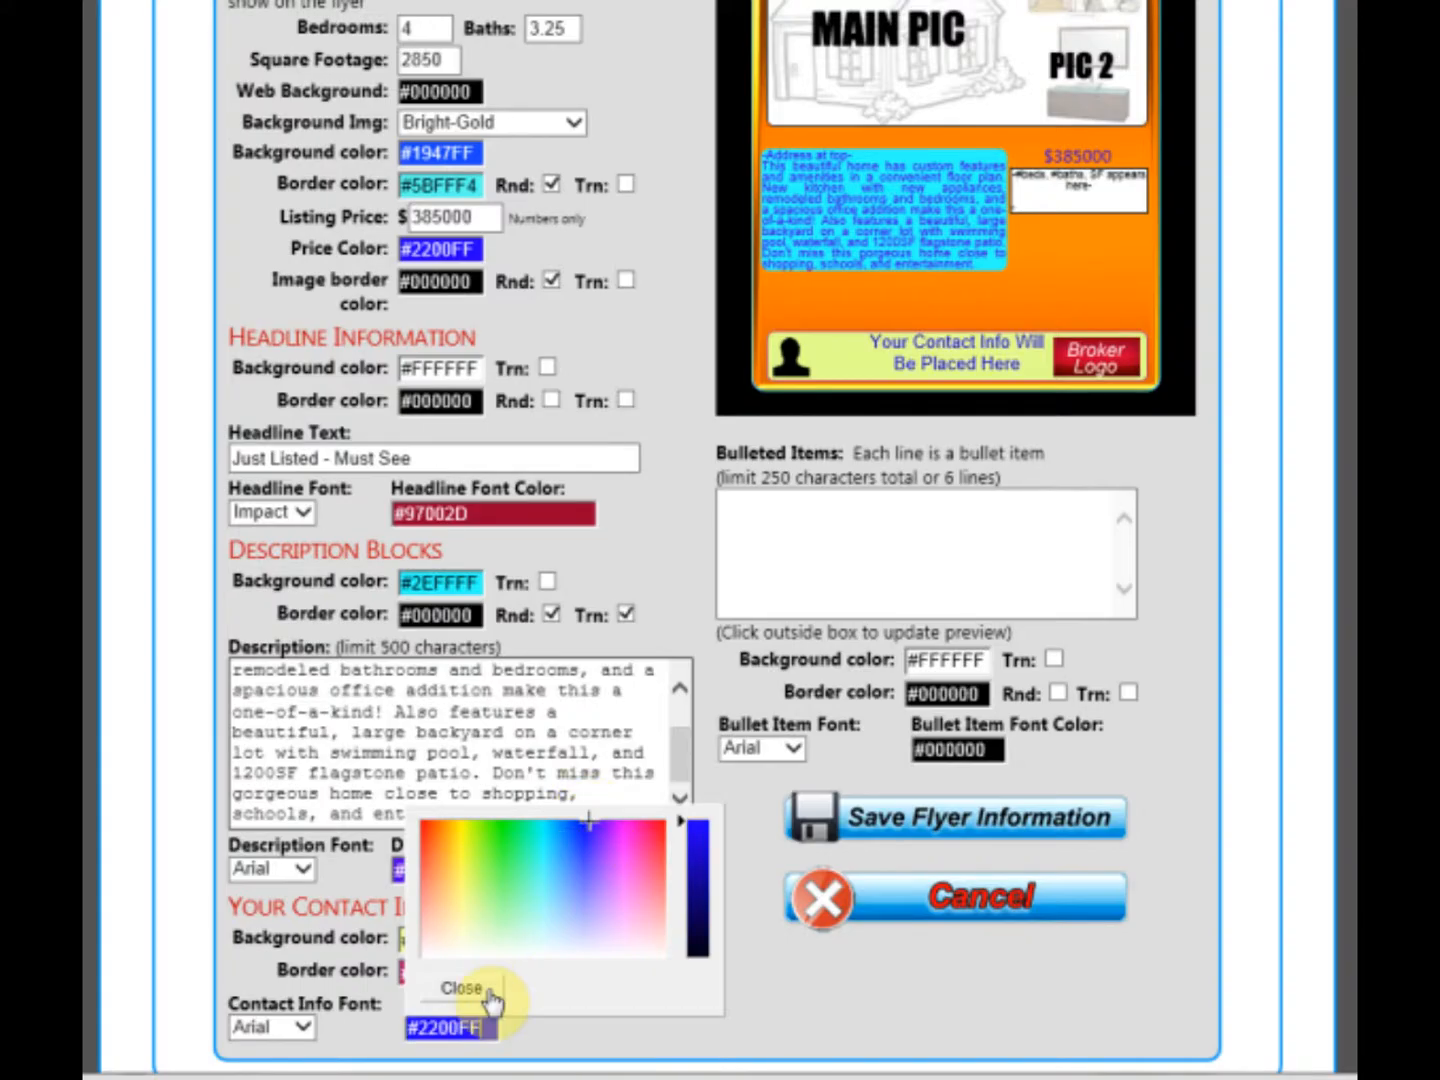
{"action": "left_click", "coordinate": [460, 990]}
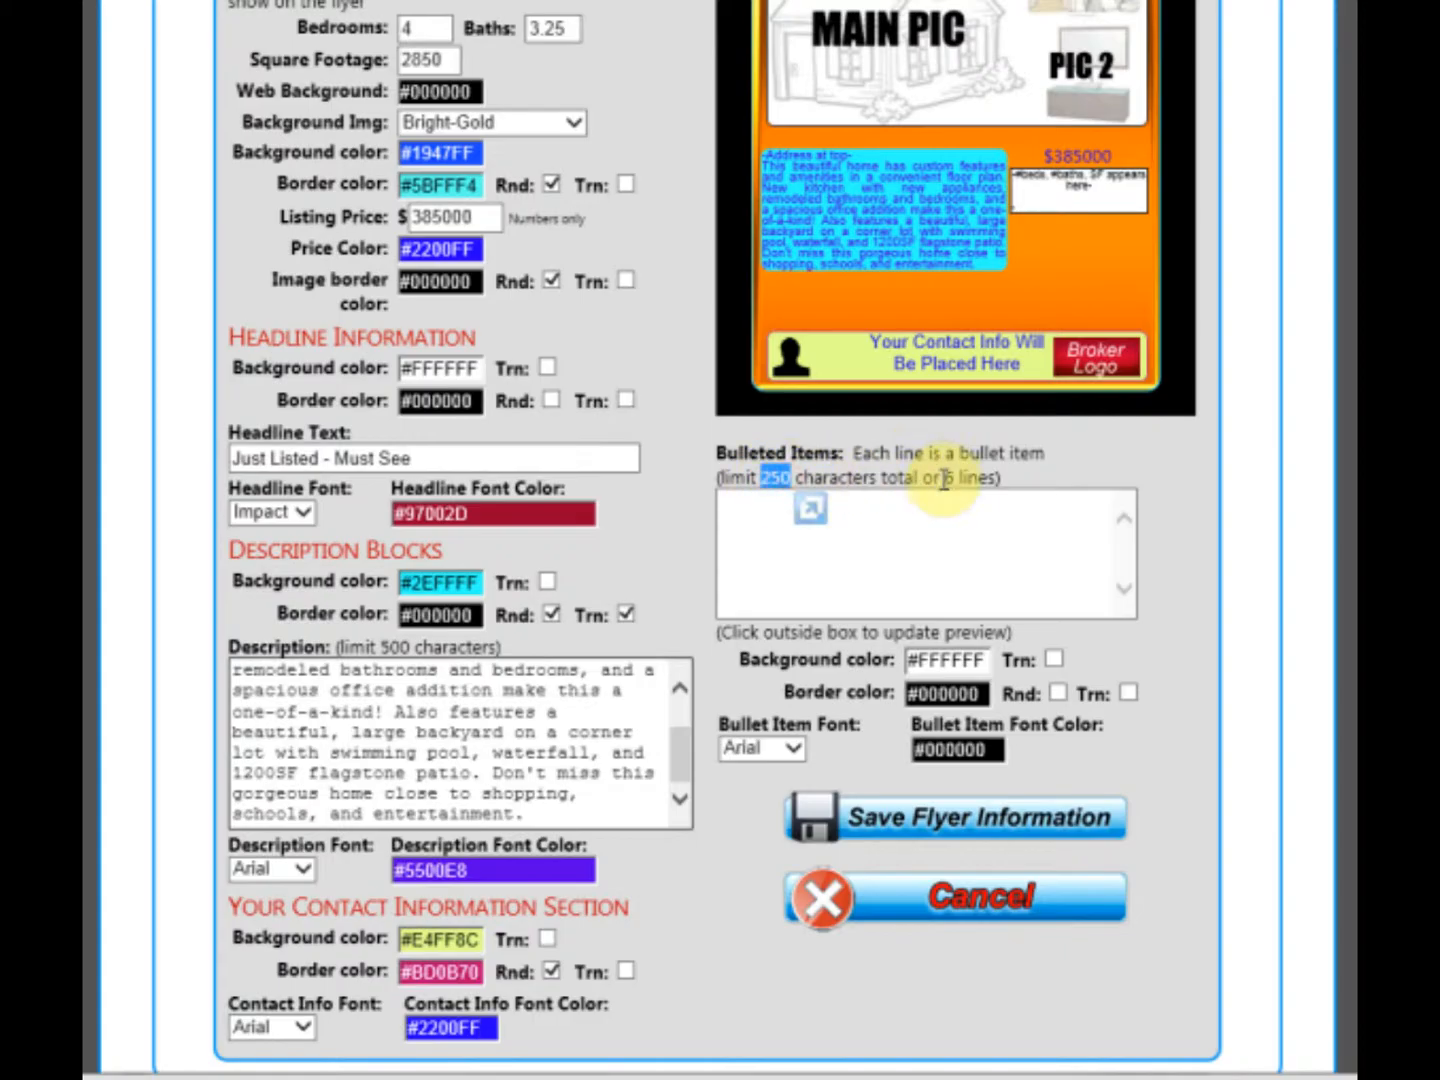
Enter the bulleted items "Swimming pool", "3-car Garage" and "Large covered patio" on separate lines and update the preview
{"action": "left_click", "coordinate": [895, 512]}
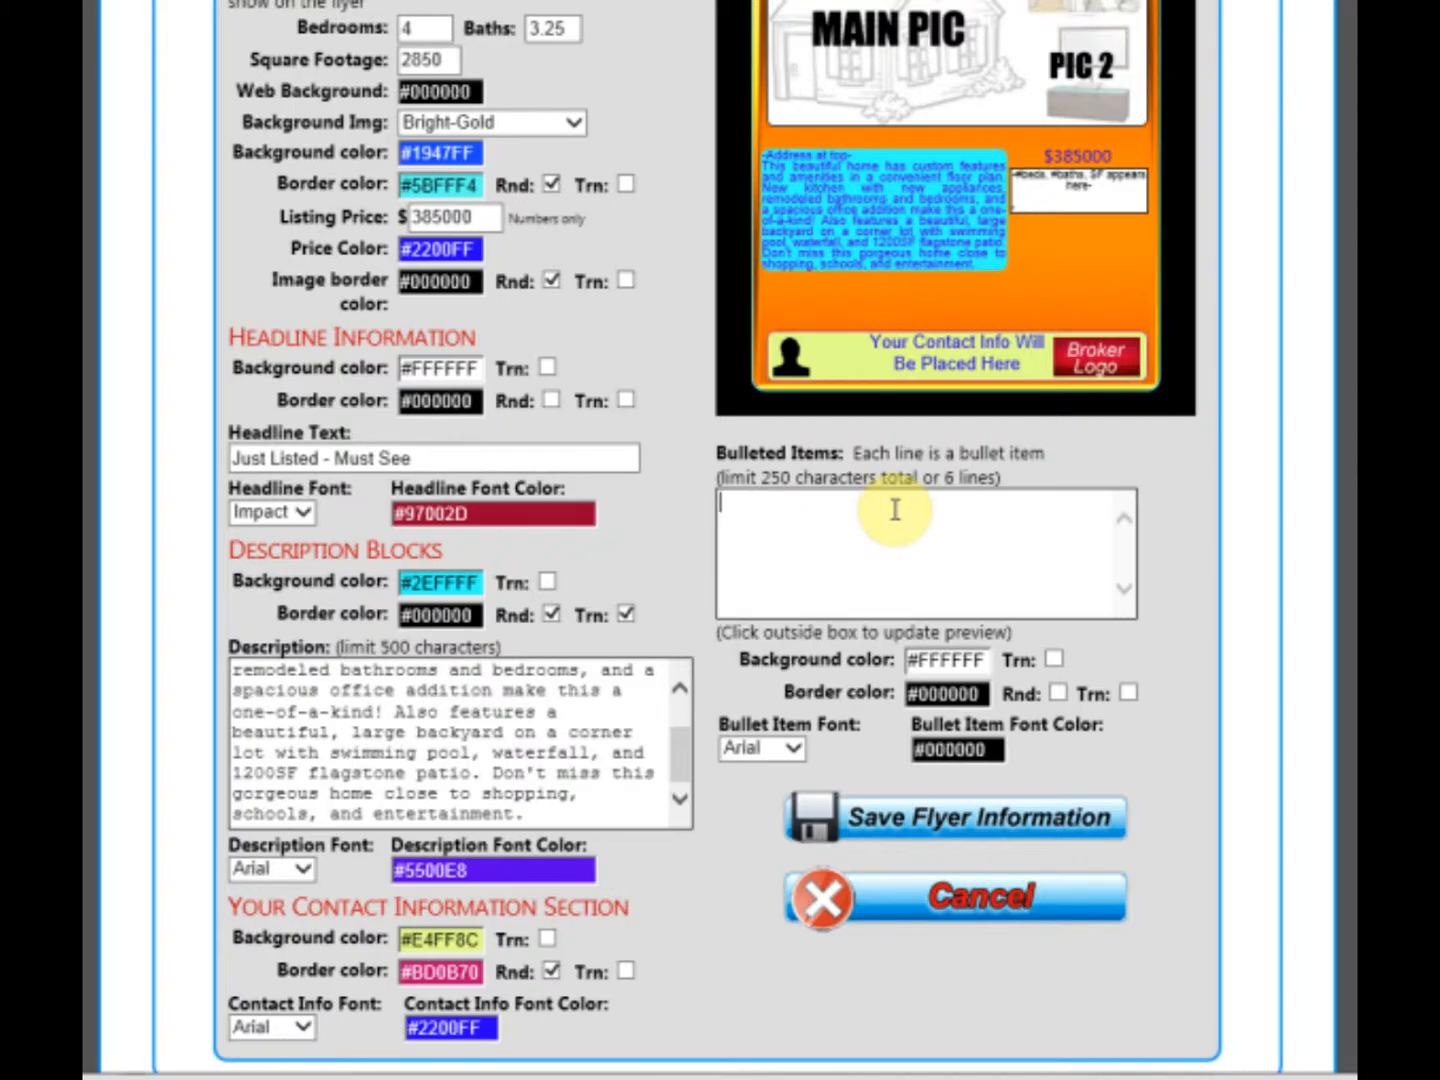
{"action": "type", "text": "Swimming pool "}
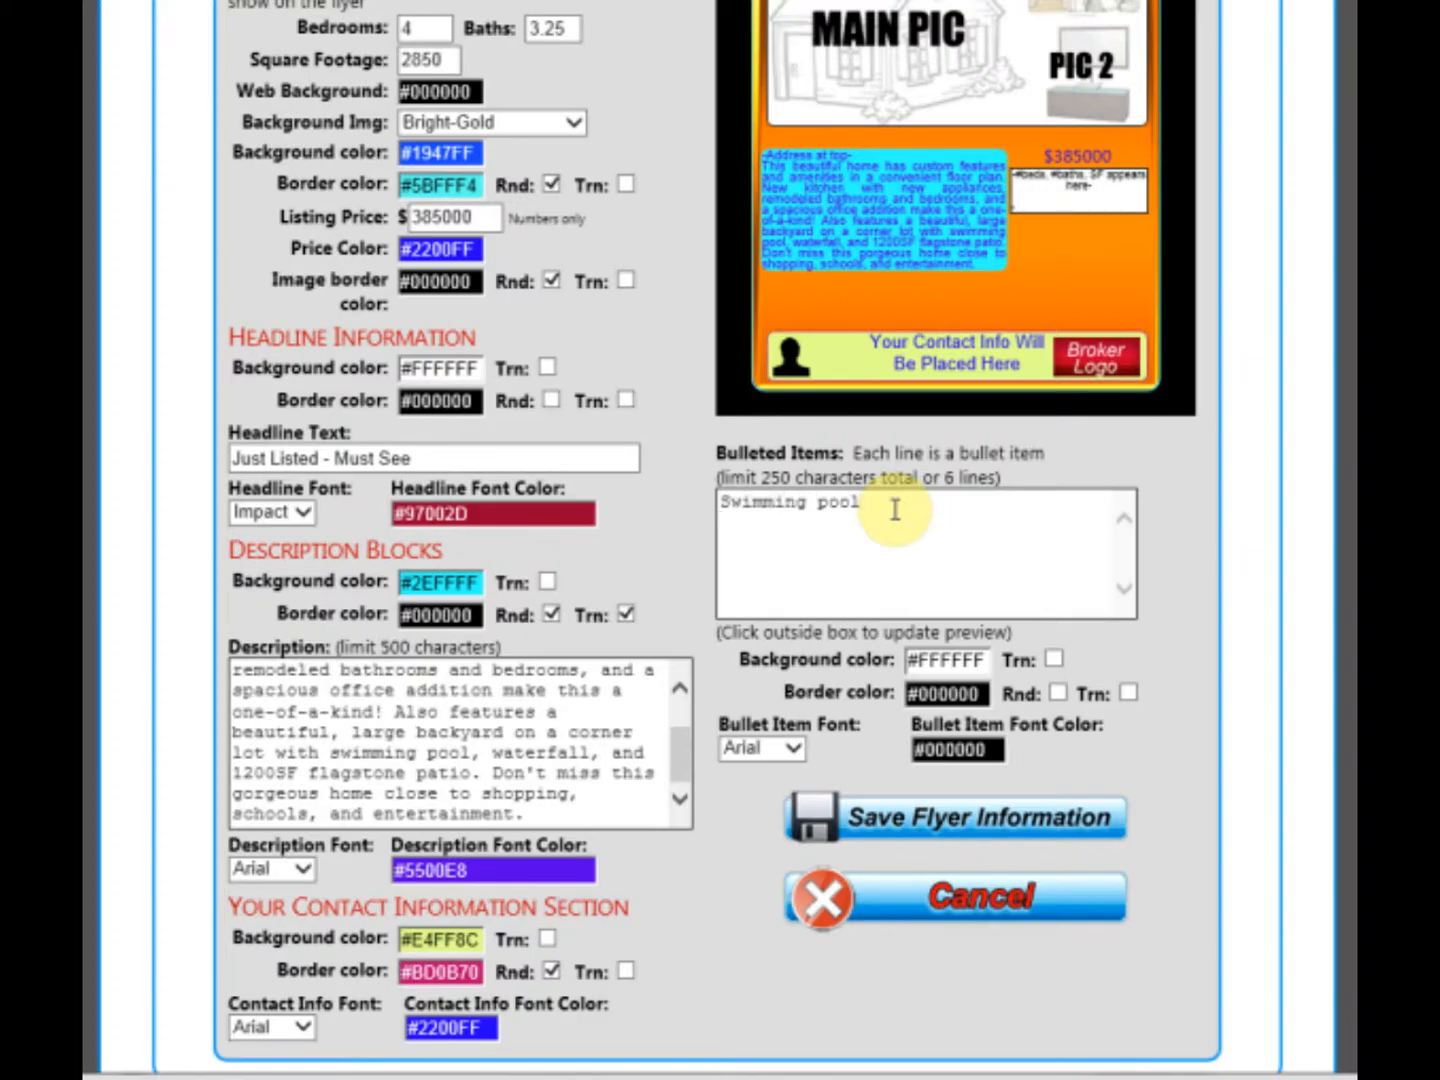
{"action": "type", "text": "3-car Garage"}
{"action": "key", "text": "Return"}
{"action": "type", "text": "La"}
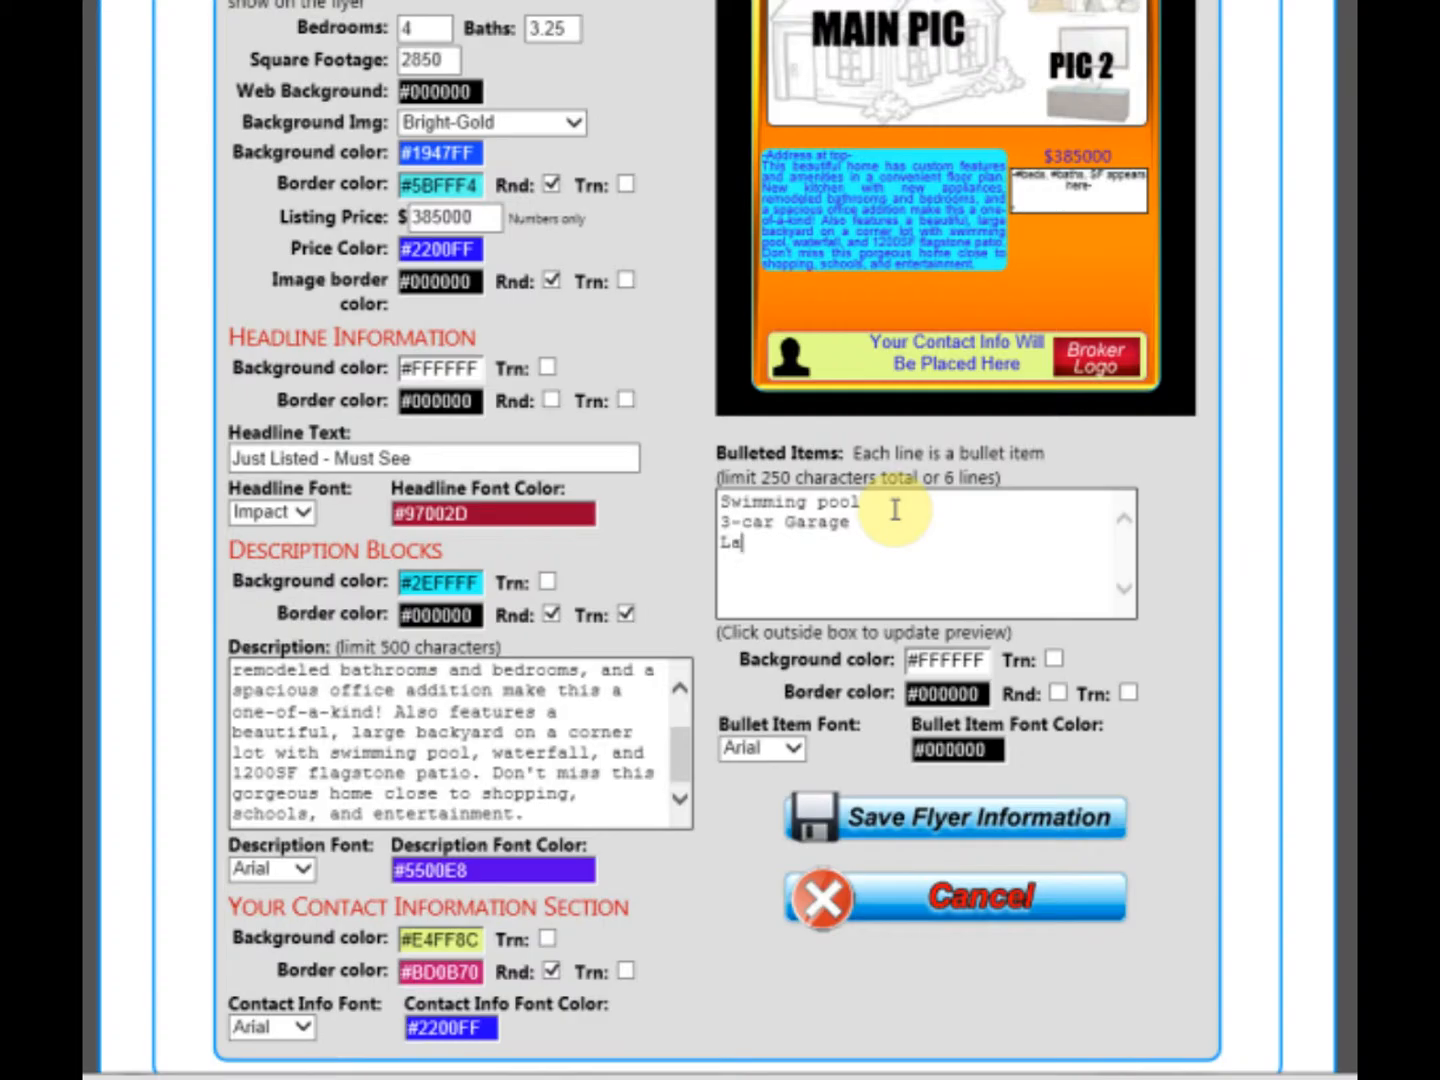
{"action": "type", "text": "rge covered patio"}
{"action": "key", "text": "Return"}
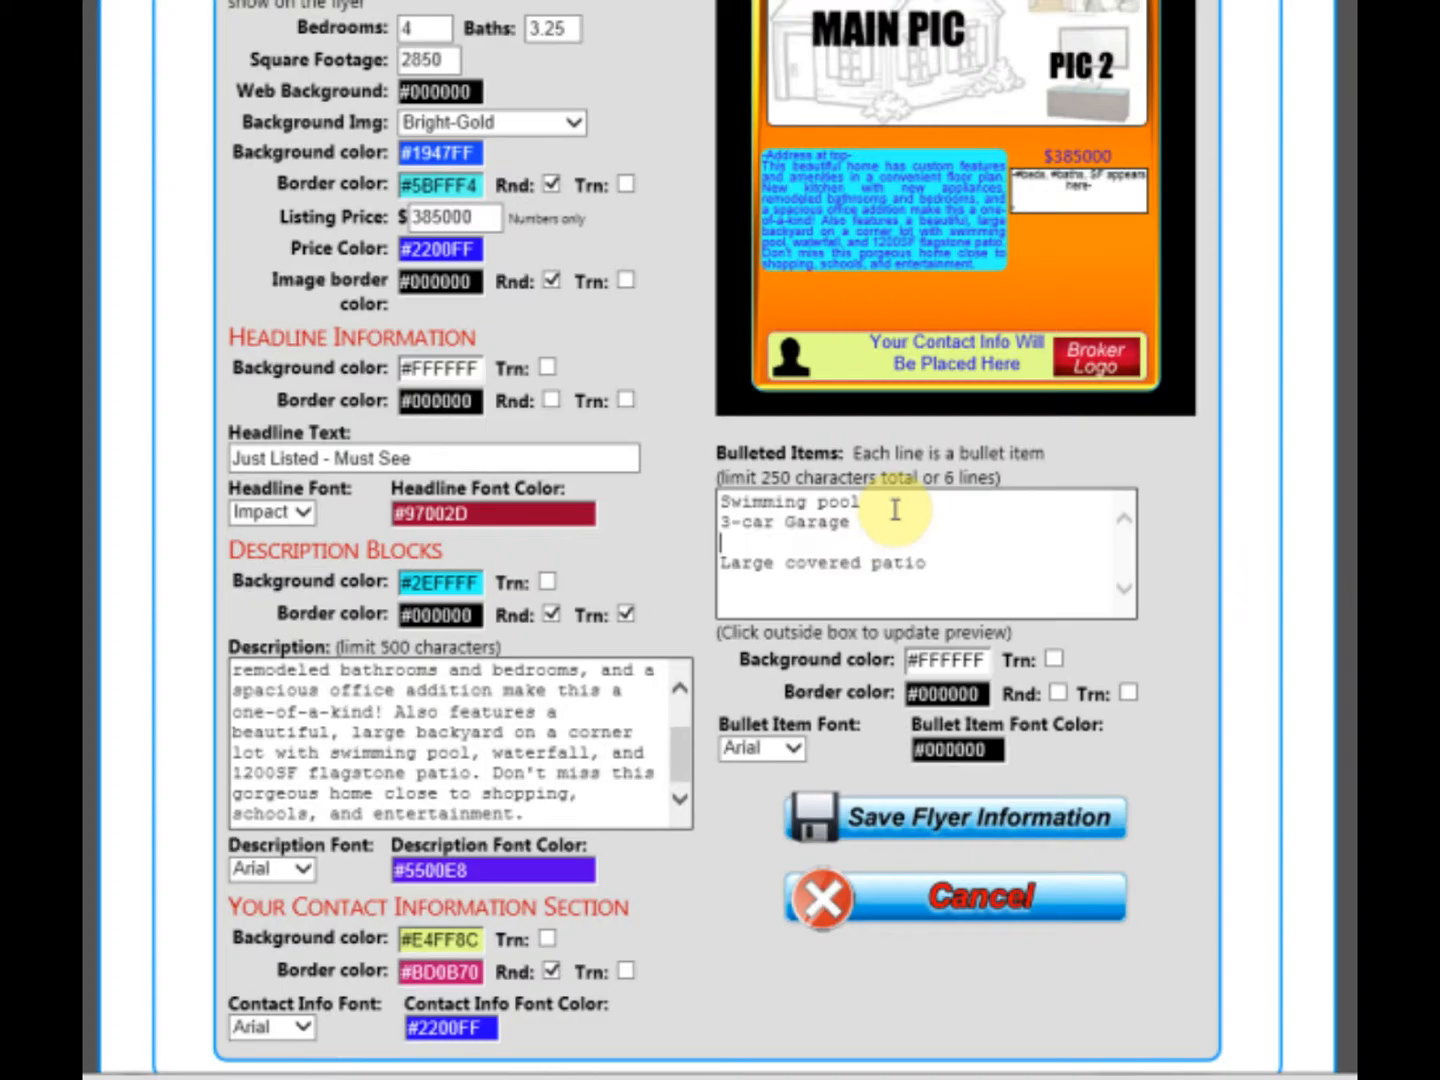
{"action": "key", "text": "BackSpace"}
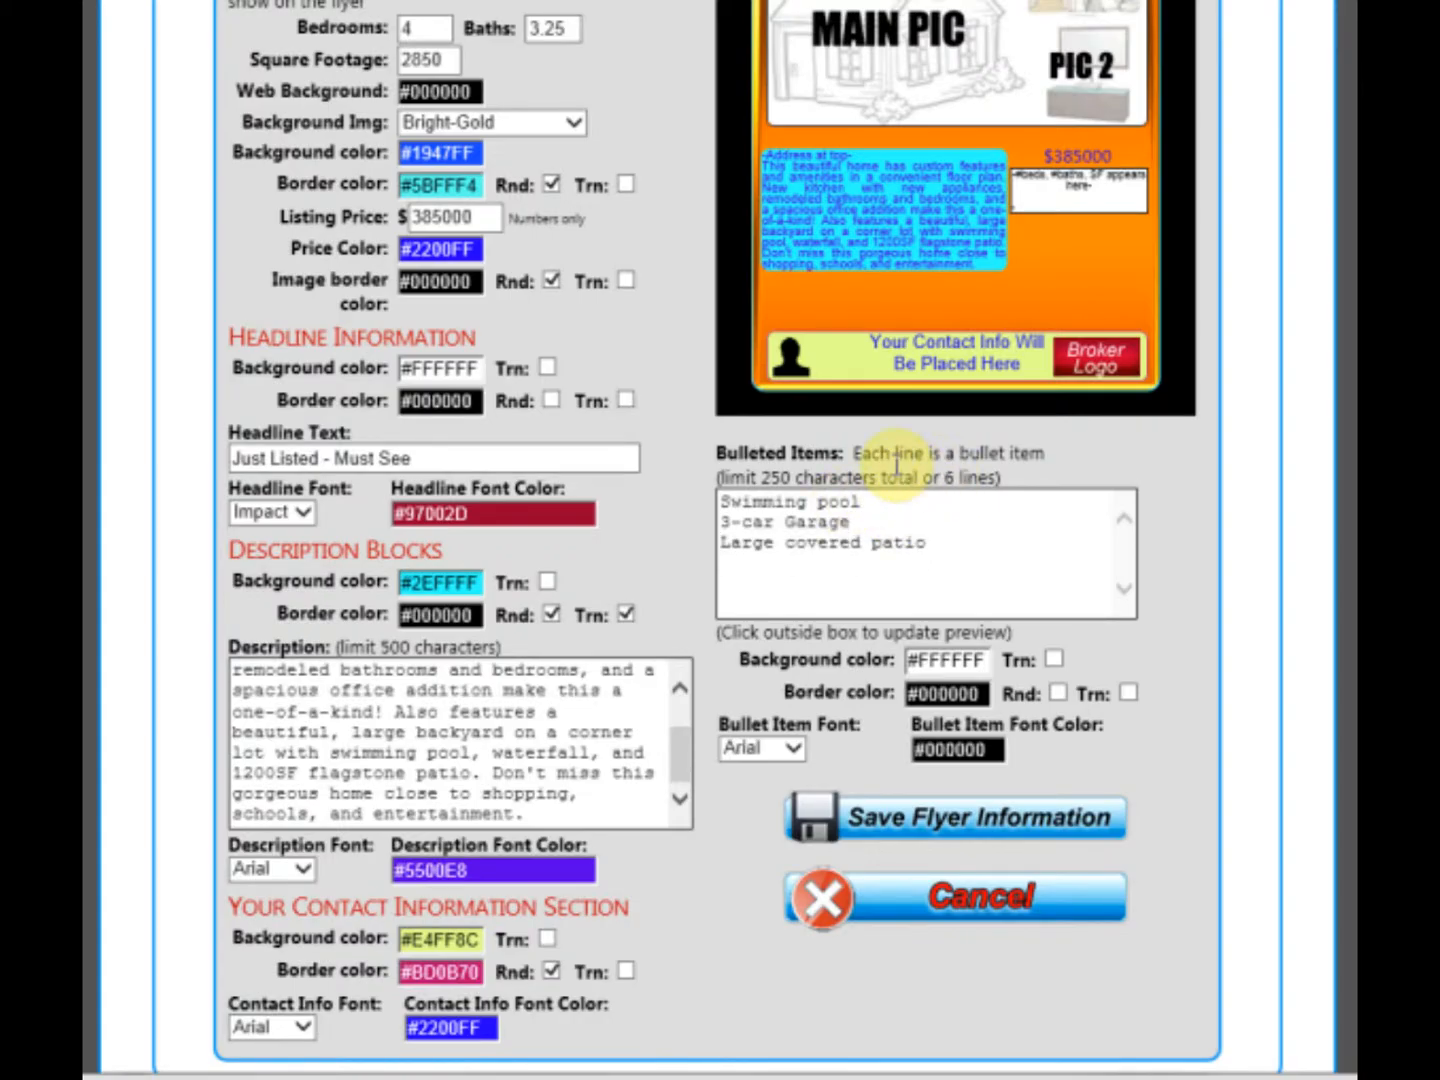
{"action": "left_click", "coordinate": [887, 463]}
{"action": "left_click_drag", "start_coordinate": [893, 455], "coordinate": [1035, 482]}
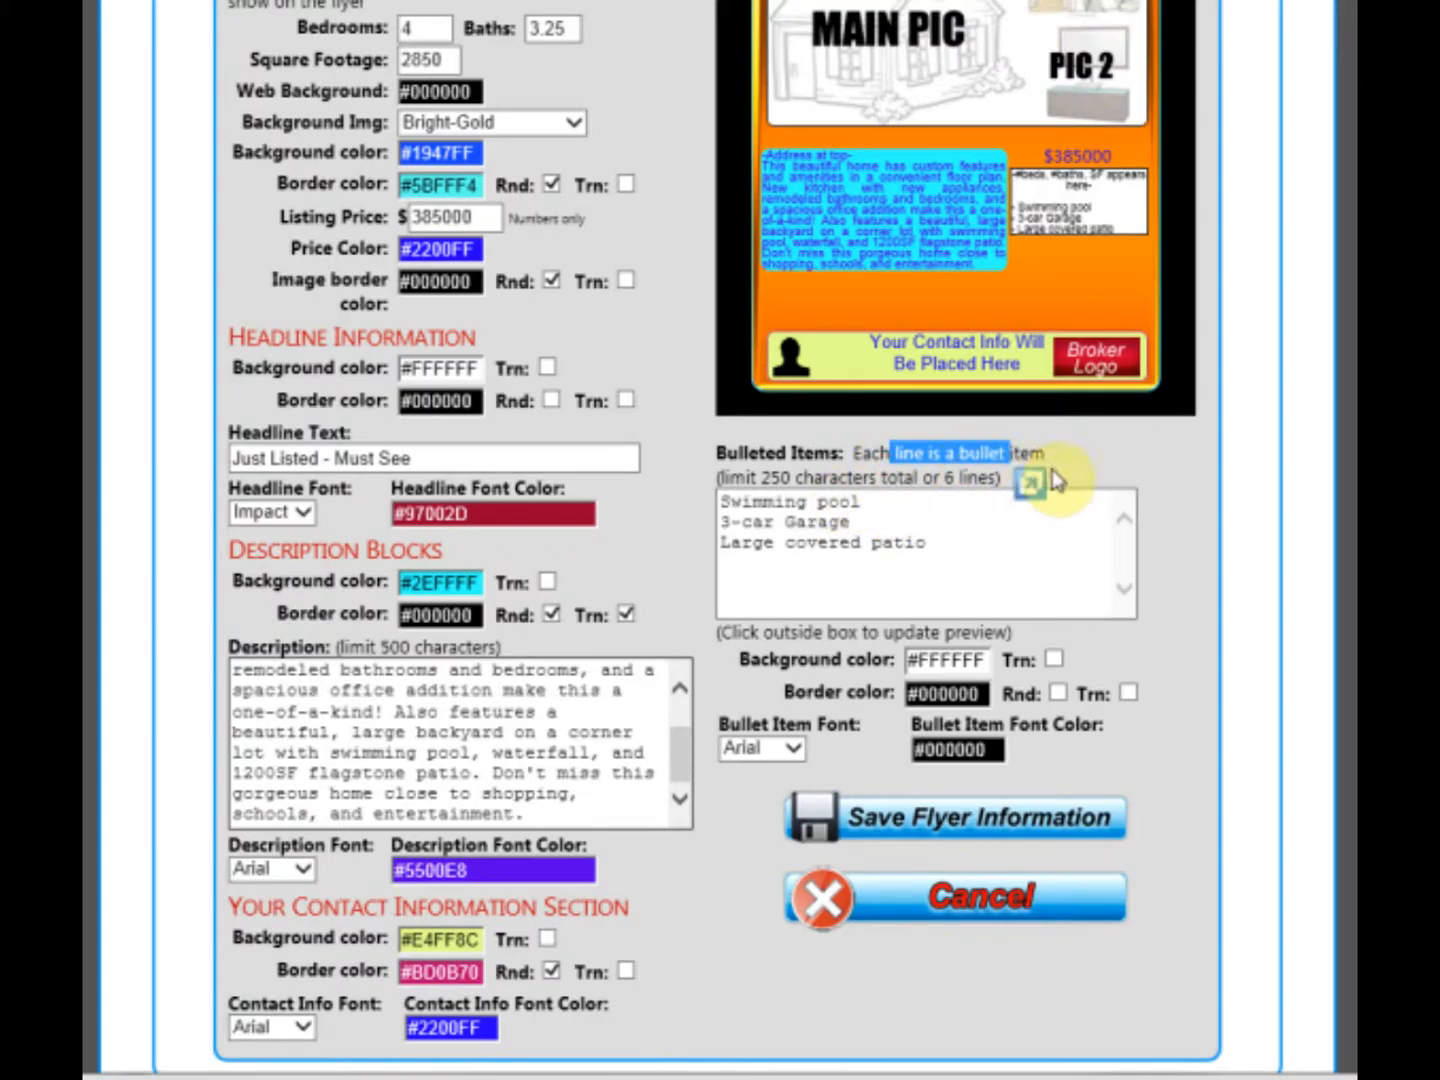
{"action": "left_click", "coordinate": [934, 466]}
{"action": "left_click_drag", "start_coordinate": [892, 458], "coordinate": [977, 463]}
{"action": "left_click", "coordinate": [979, 464]}
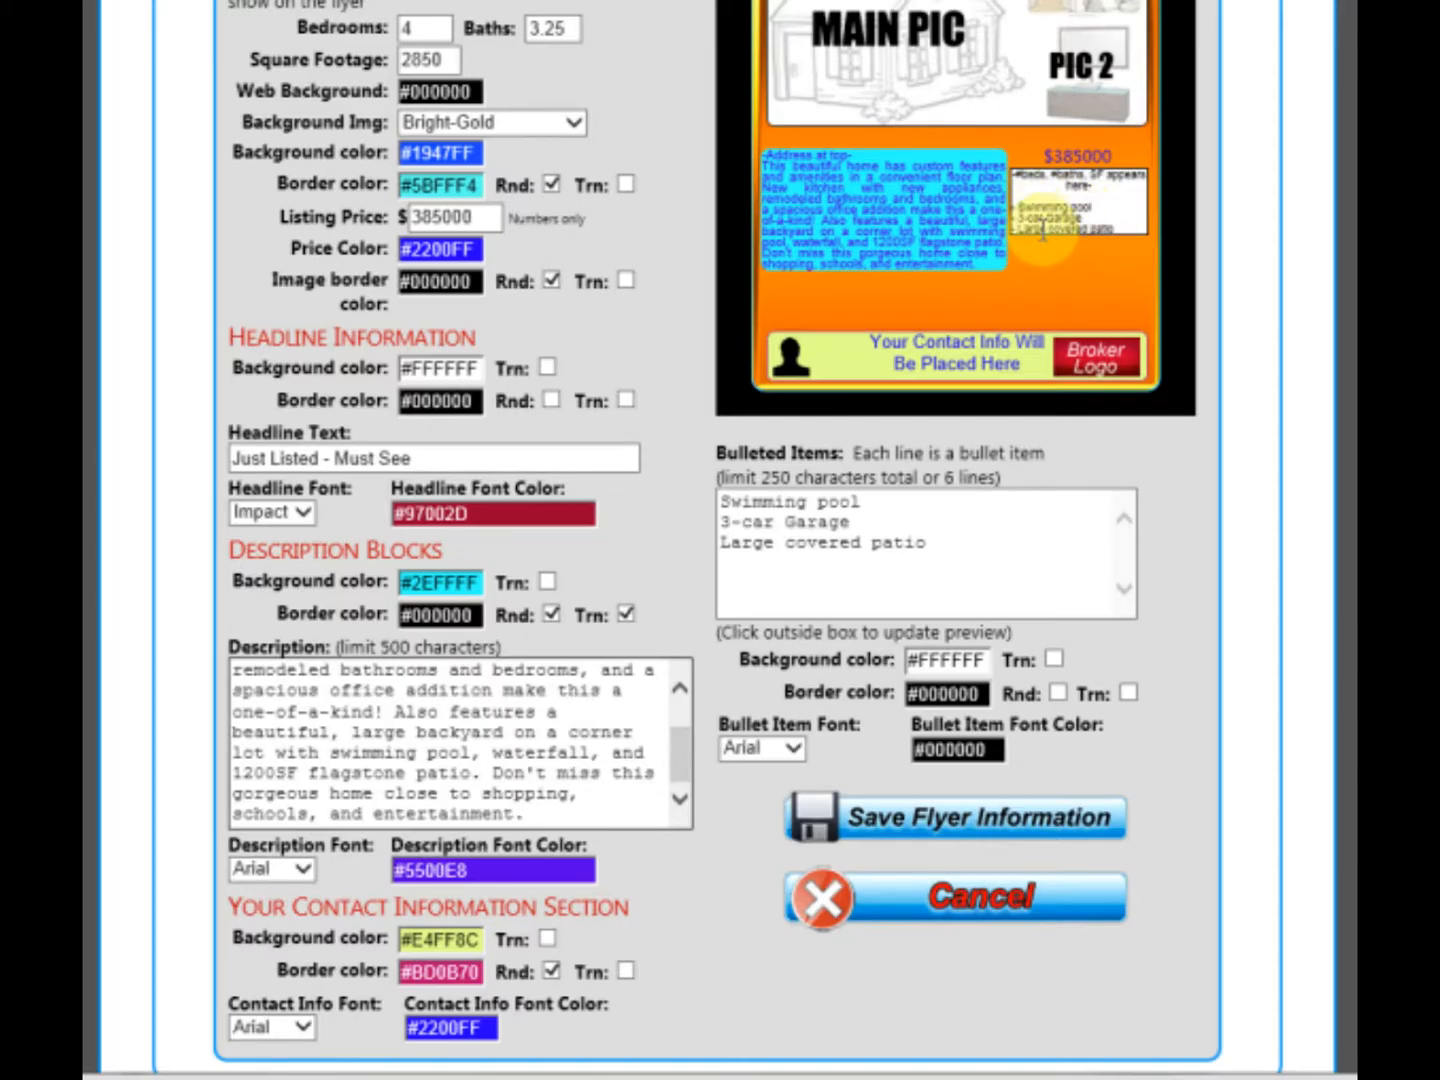
Make the bulleted items' background transparent, save the flyer information and return to editing the flyer
{"action": "left_click", "coordinate": [946, 541]}
{"action": "left_click", "coordinate": [947, 541]}
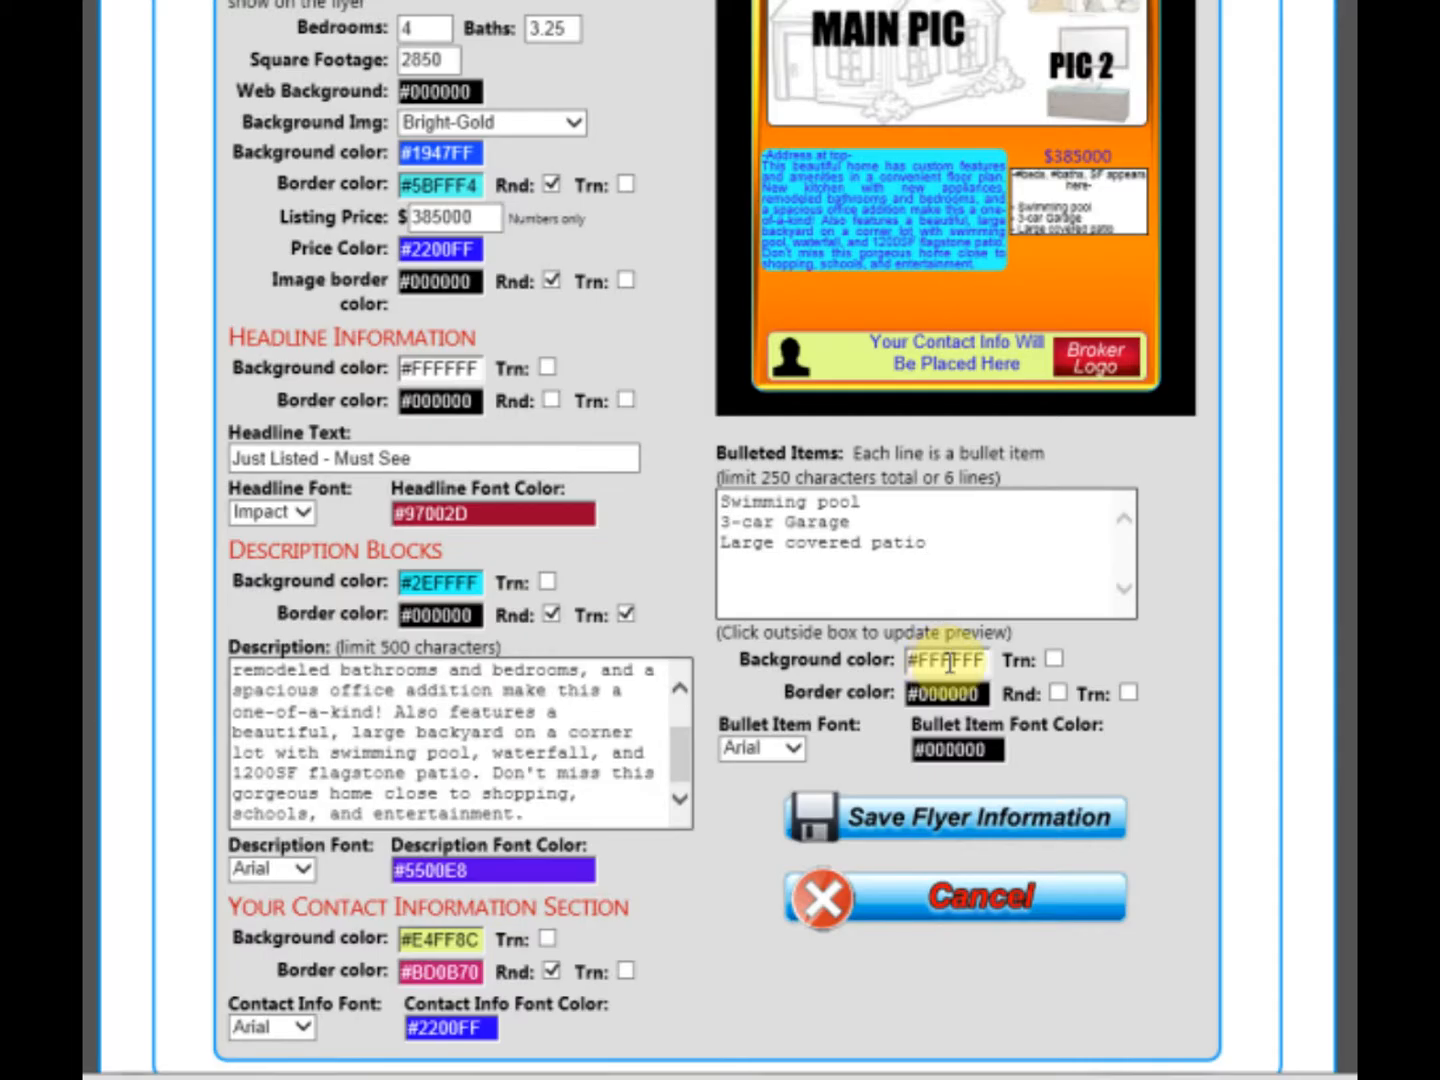
{"action": "left_click", "coordinate": [1053, 660]}
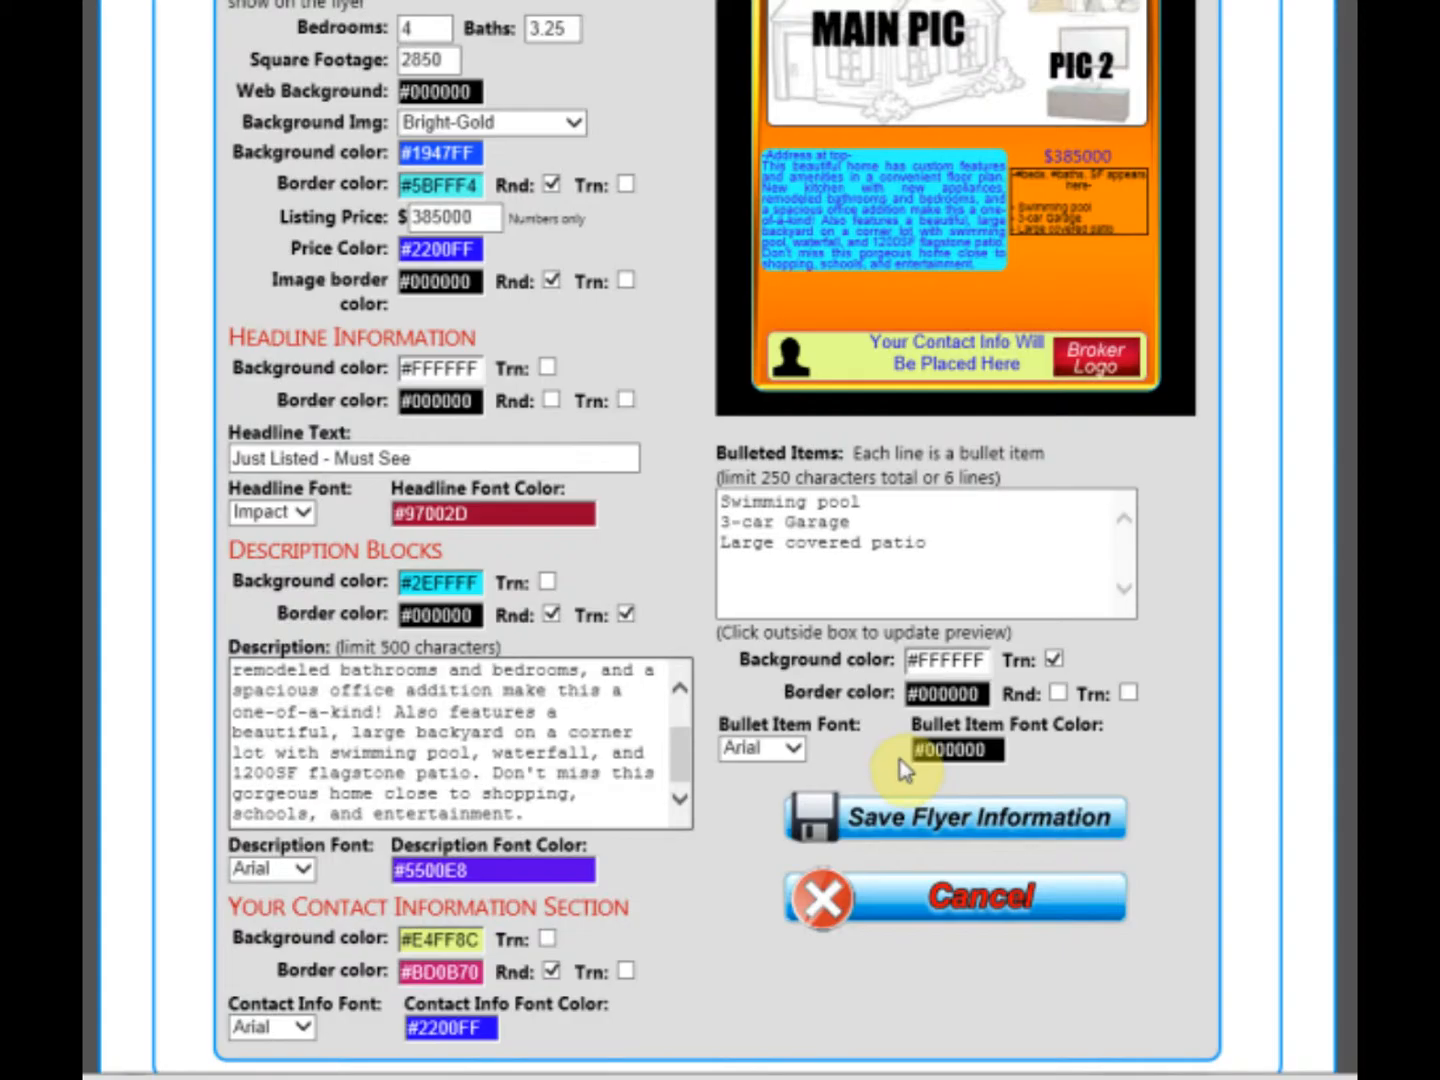
{"action": "left_click", "coordinate": [897, 831]}
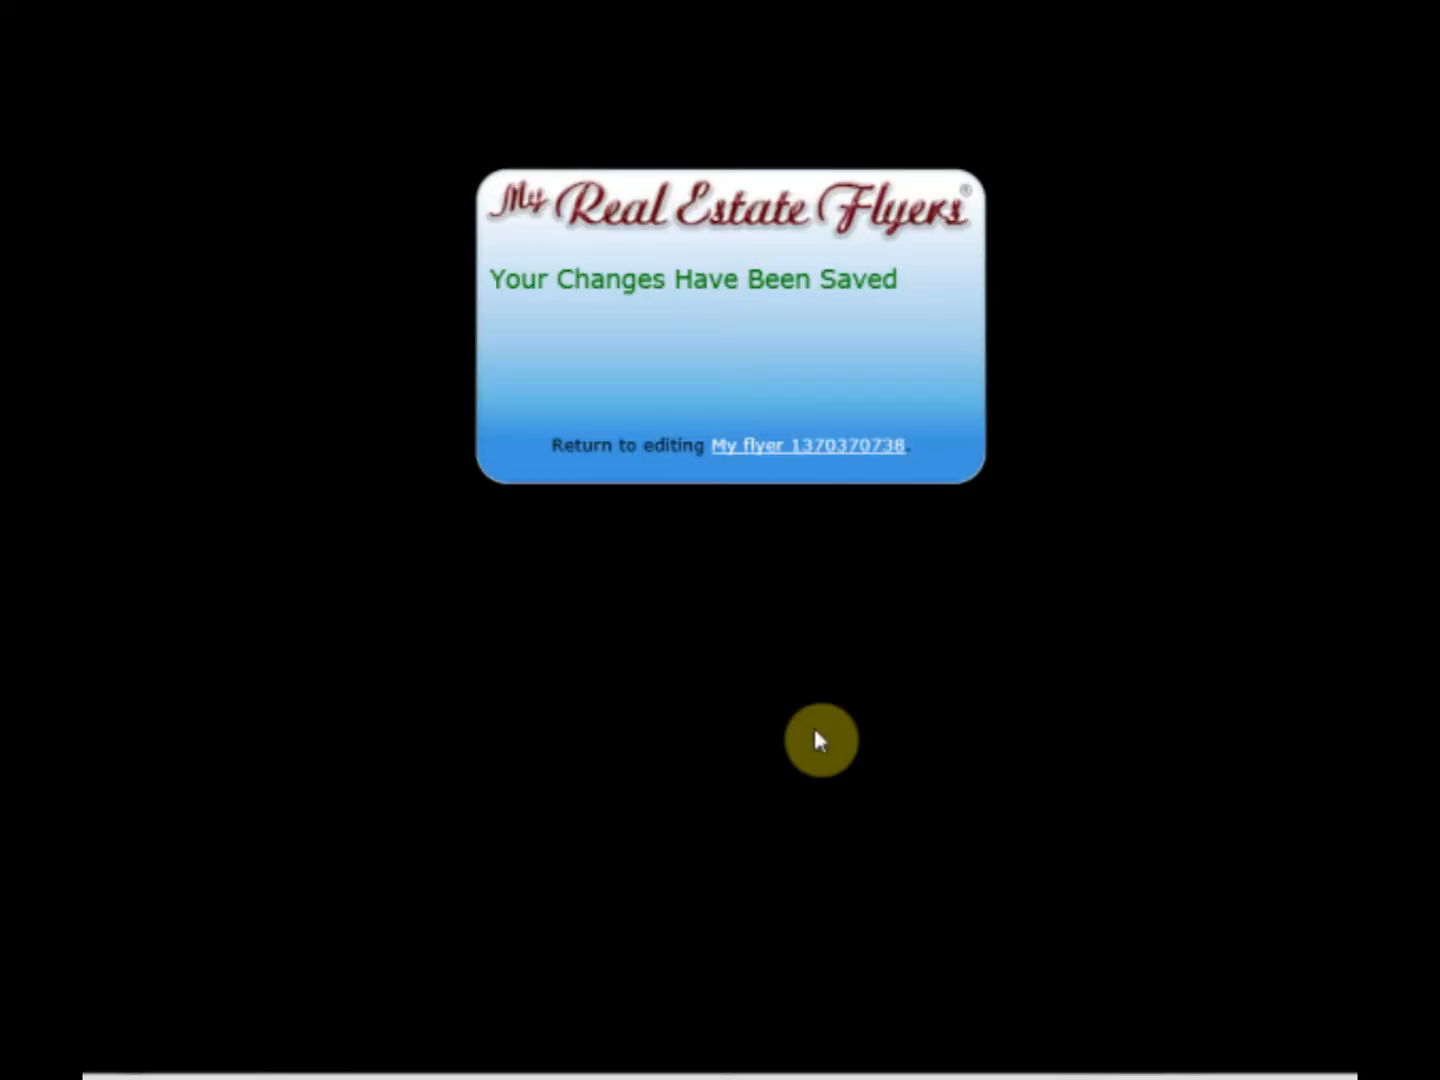
{"action": "left_click", "coordinate": [755, 447]}
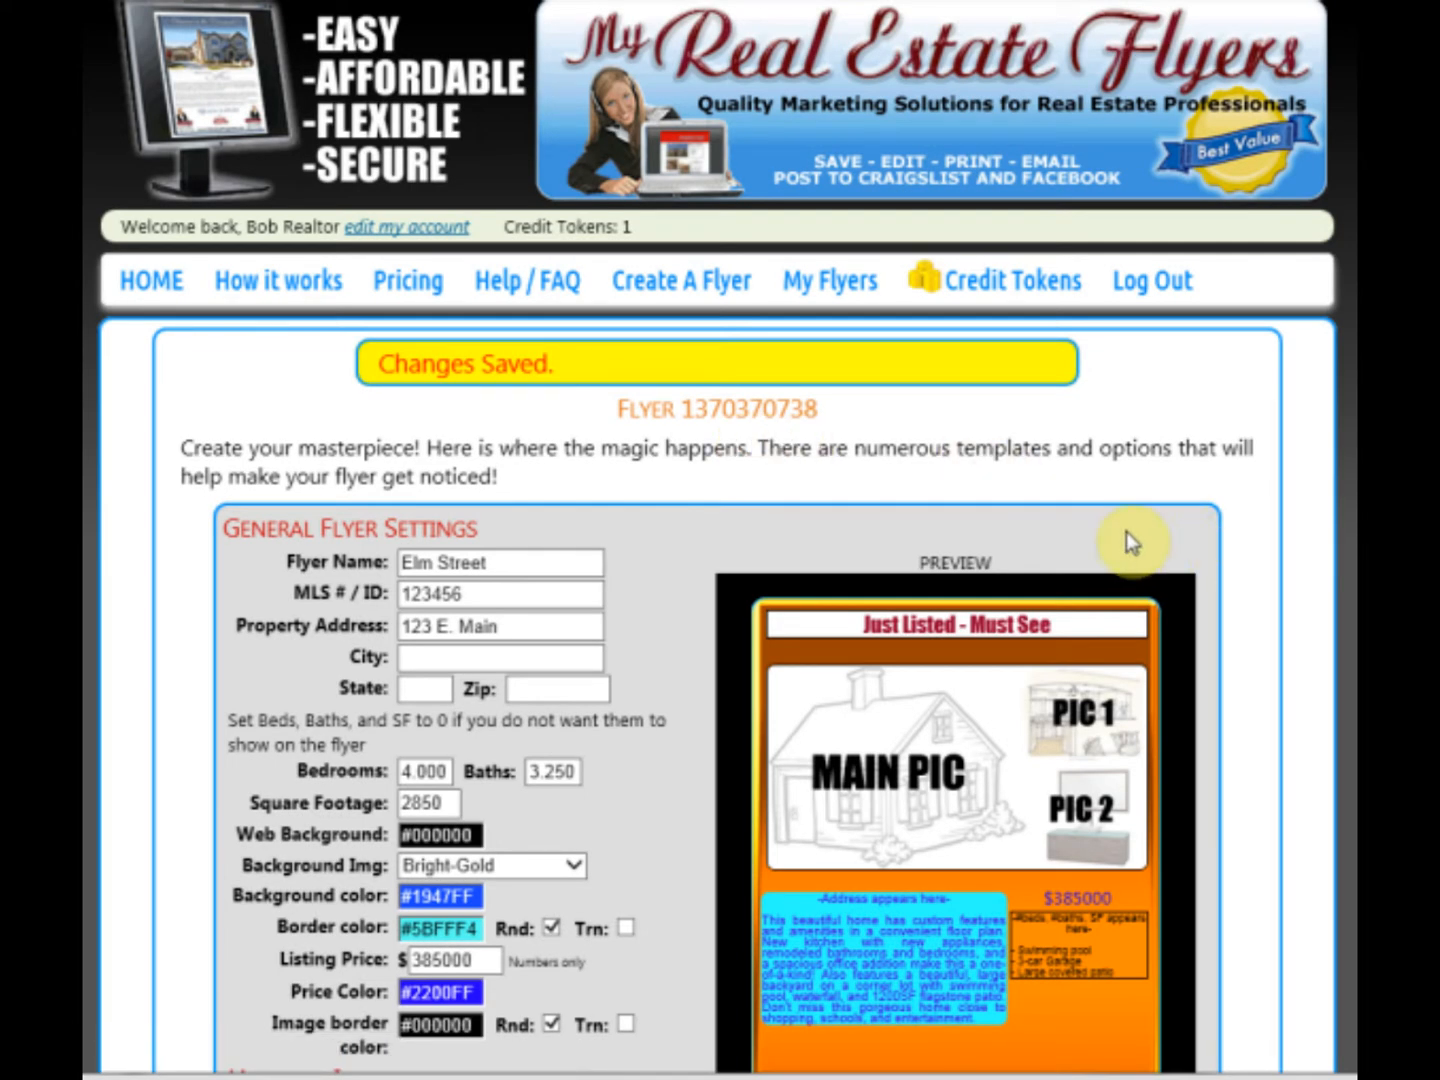
{"action": "left_click_drag", "start_coordinate": [374, 364], "coordinate": [596, 367]}
{"action": "left_click", "coordinate": [739, 370]}
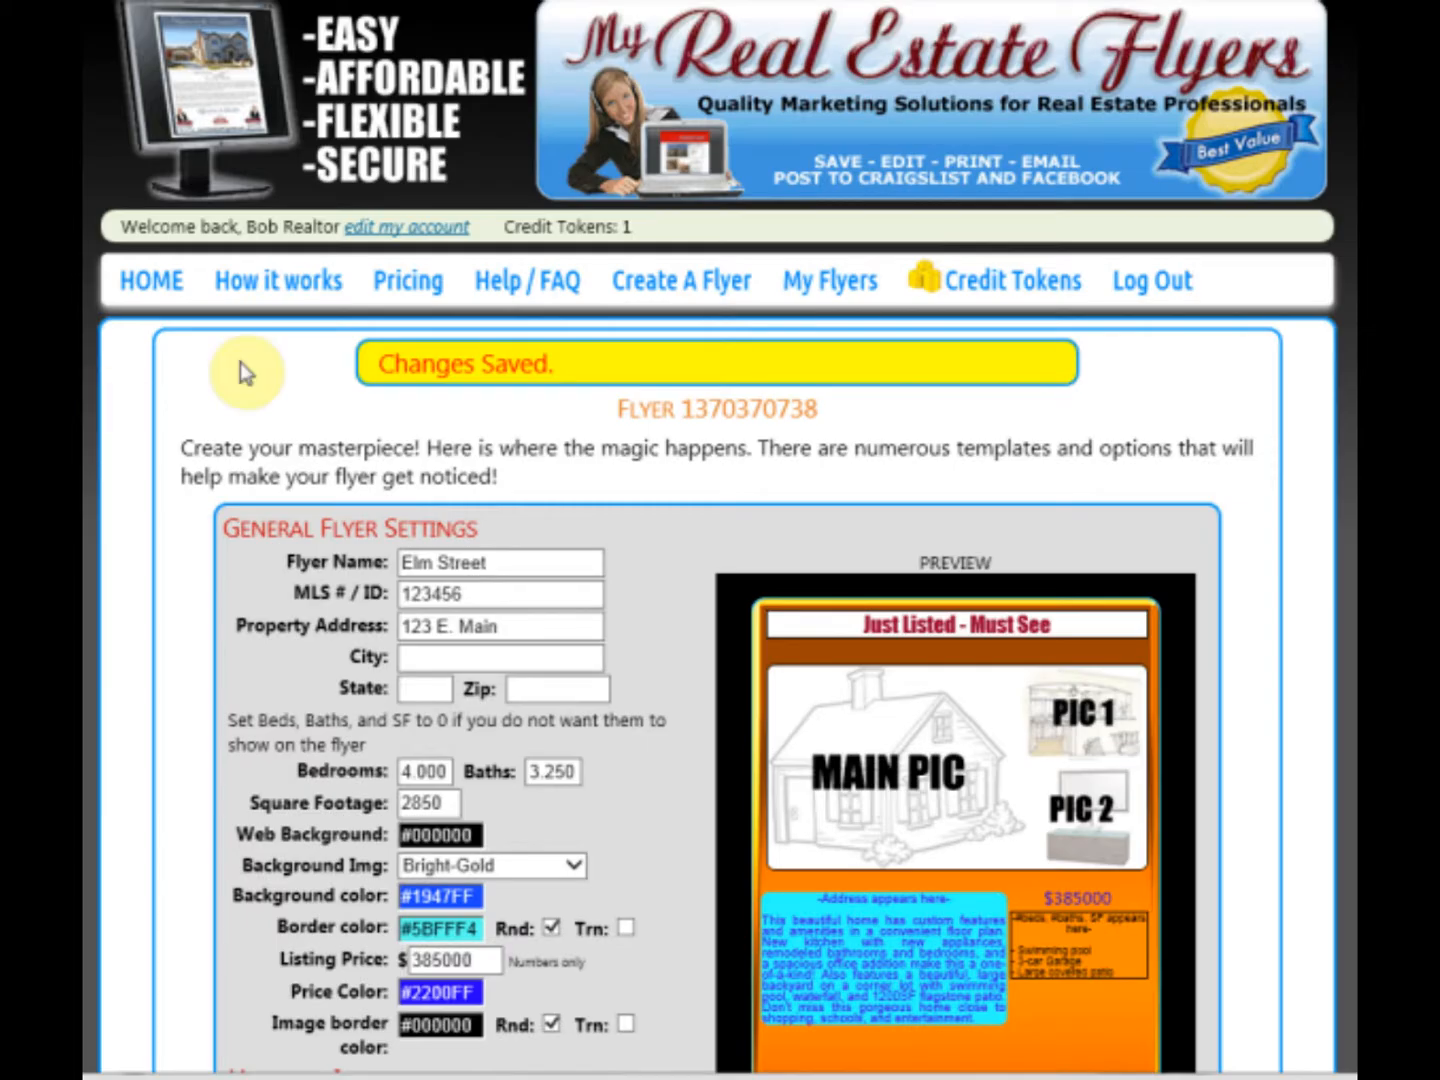
Open the Elm Street flyer's web version from the flyer list and examine its agent profile and disclaimer
{"action": "left_click", "coordinate": [836, 290]}
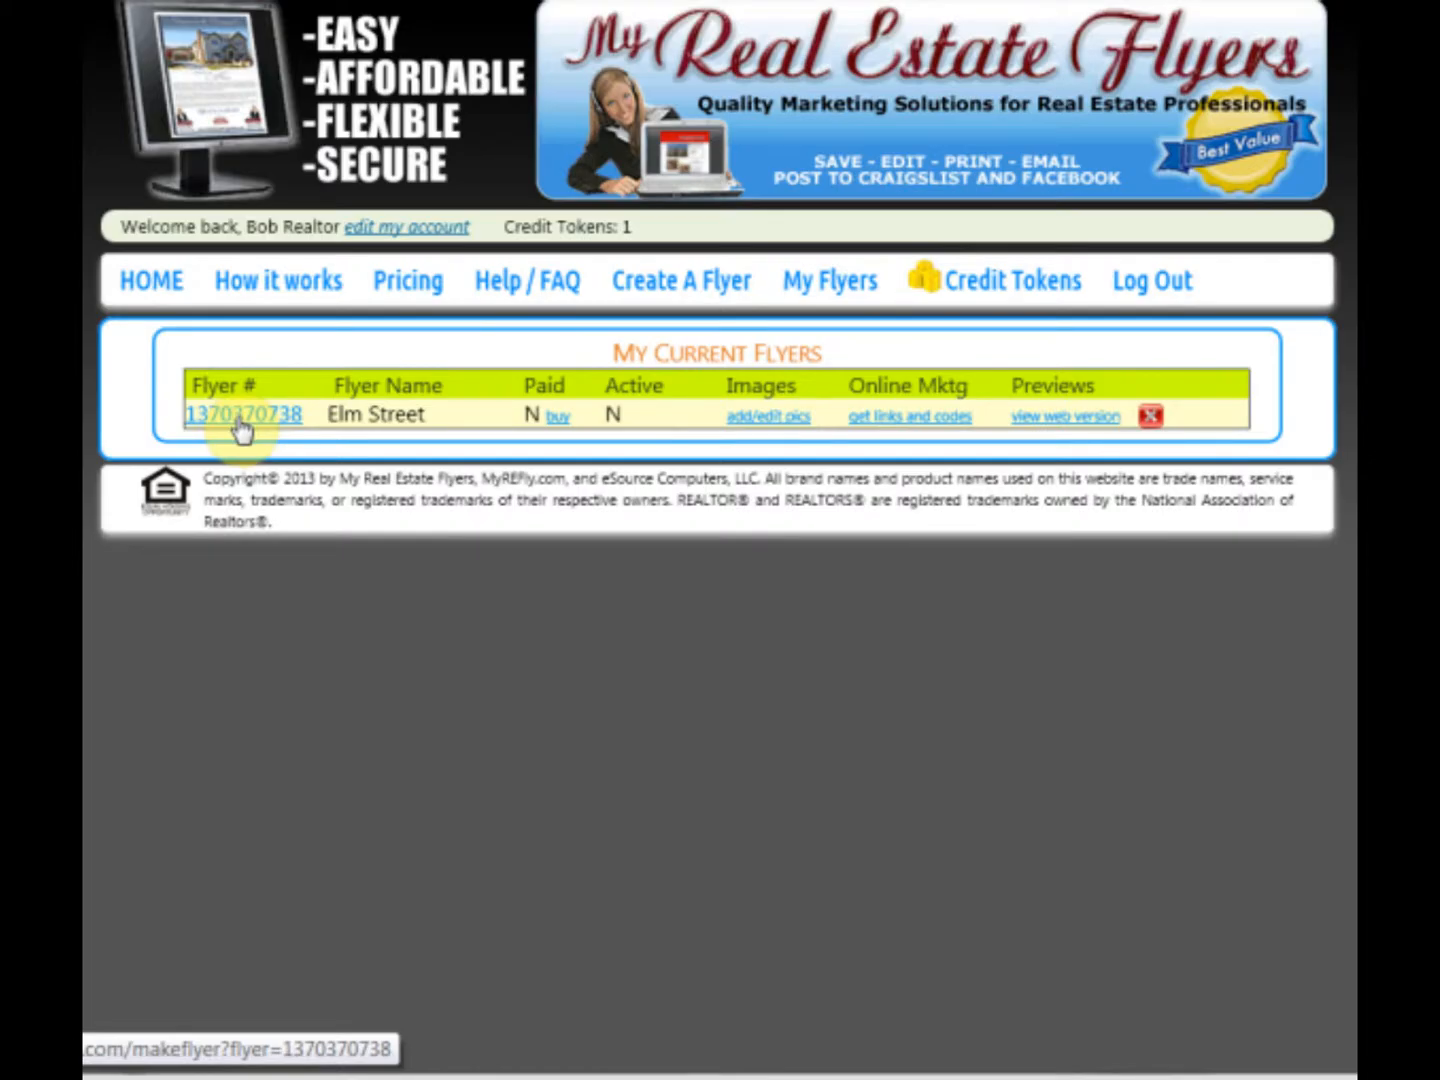
{"action": "left_click", "coordinate": [1063, 420]}
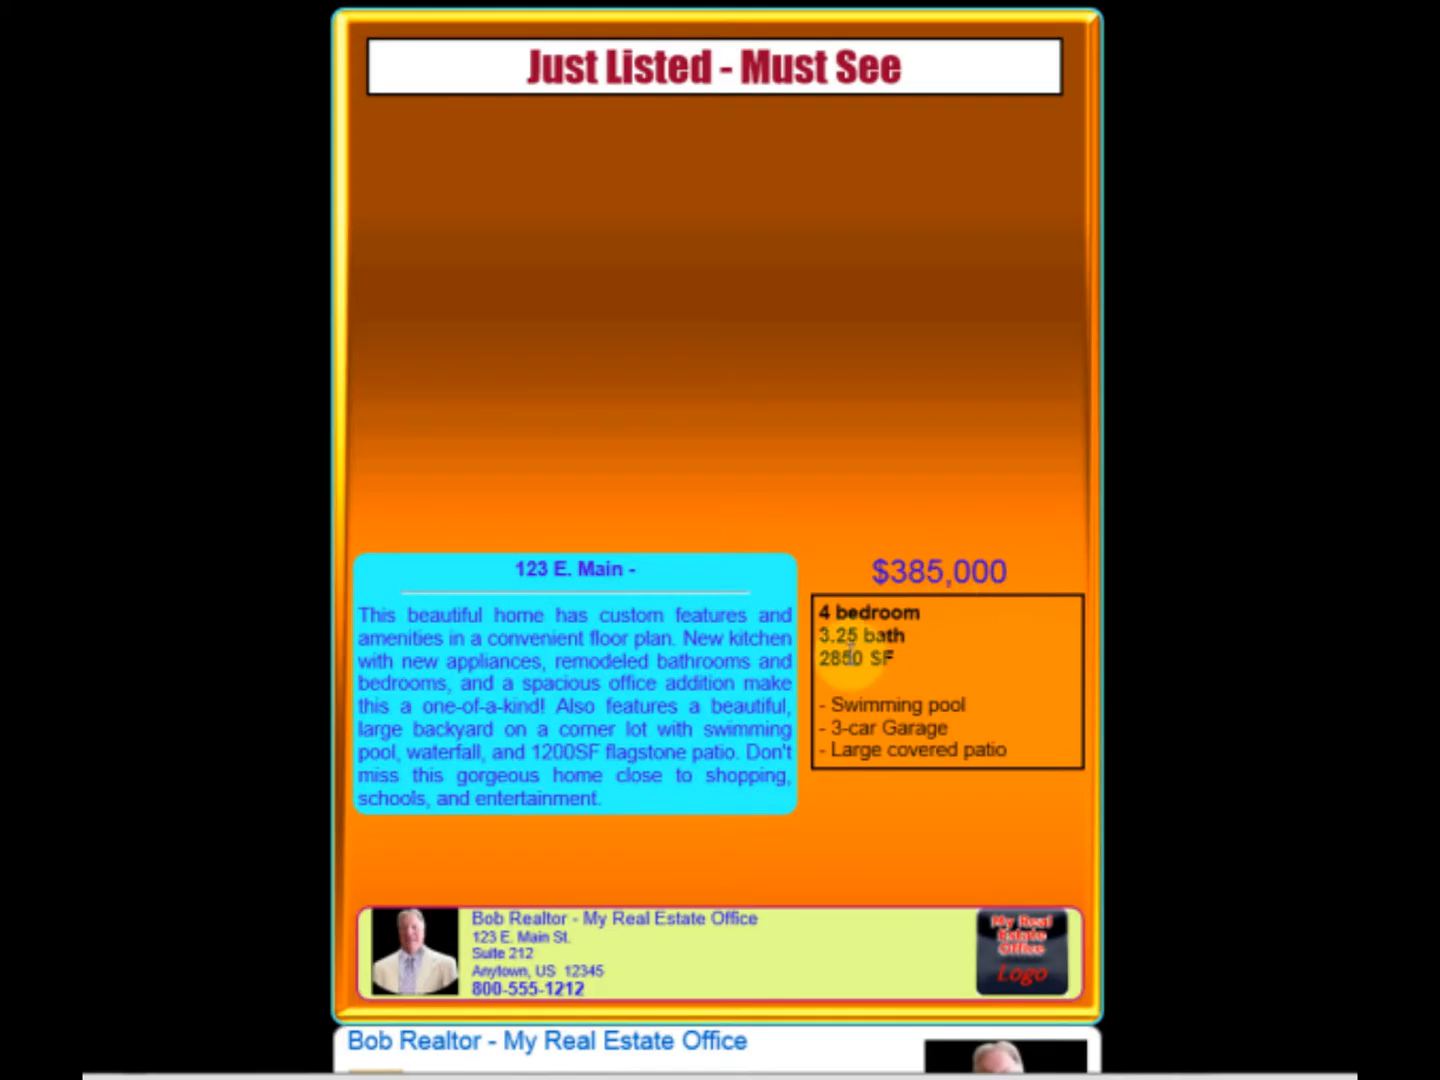
{"action": "scroll", "coordinate": [703, 785], "scroll_direction": "down", "scroll_amount": 3}
{"action": "scroll", "coordinate": [706, 790], "scroll_direction": "down", "scroll_amount": 1}
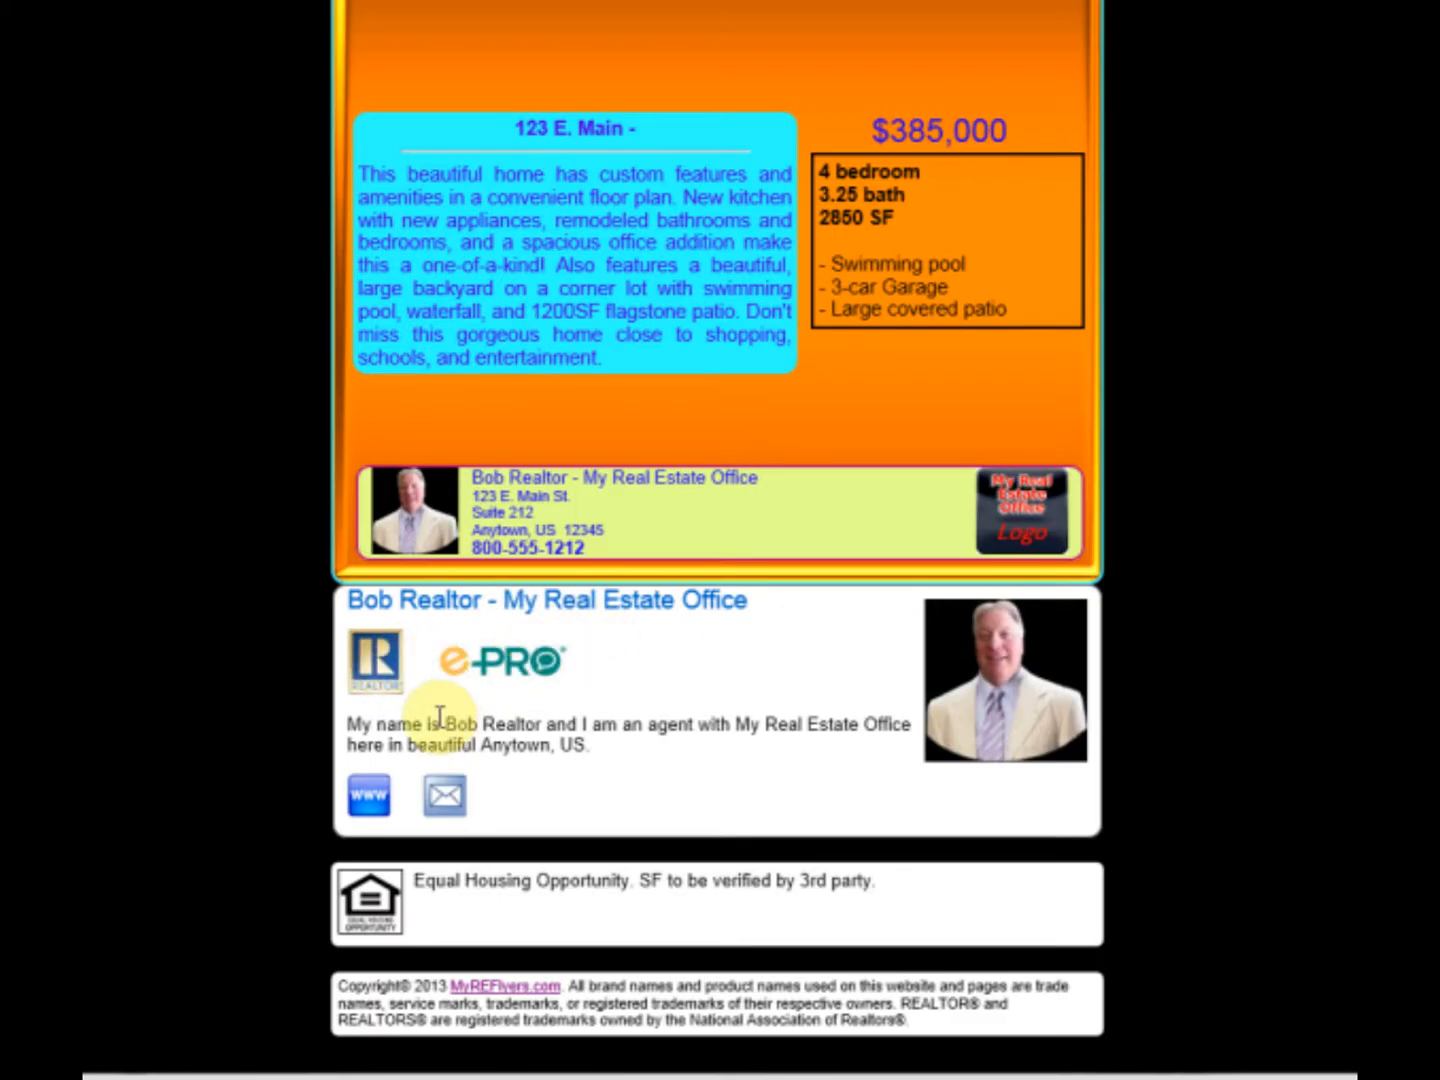
{"action": "left_click_drag", "start_coordinate": [352, 723], "coordinate": [604, 749]}
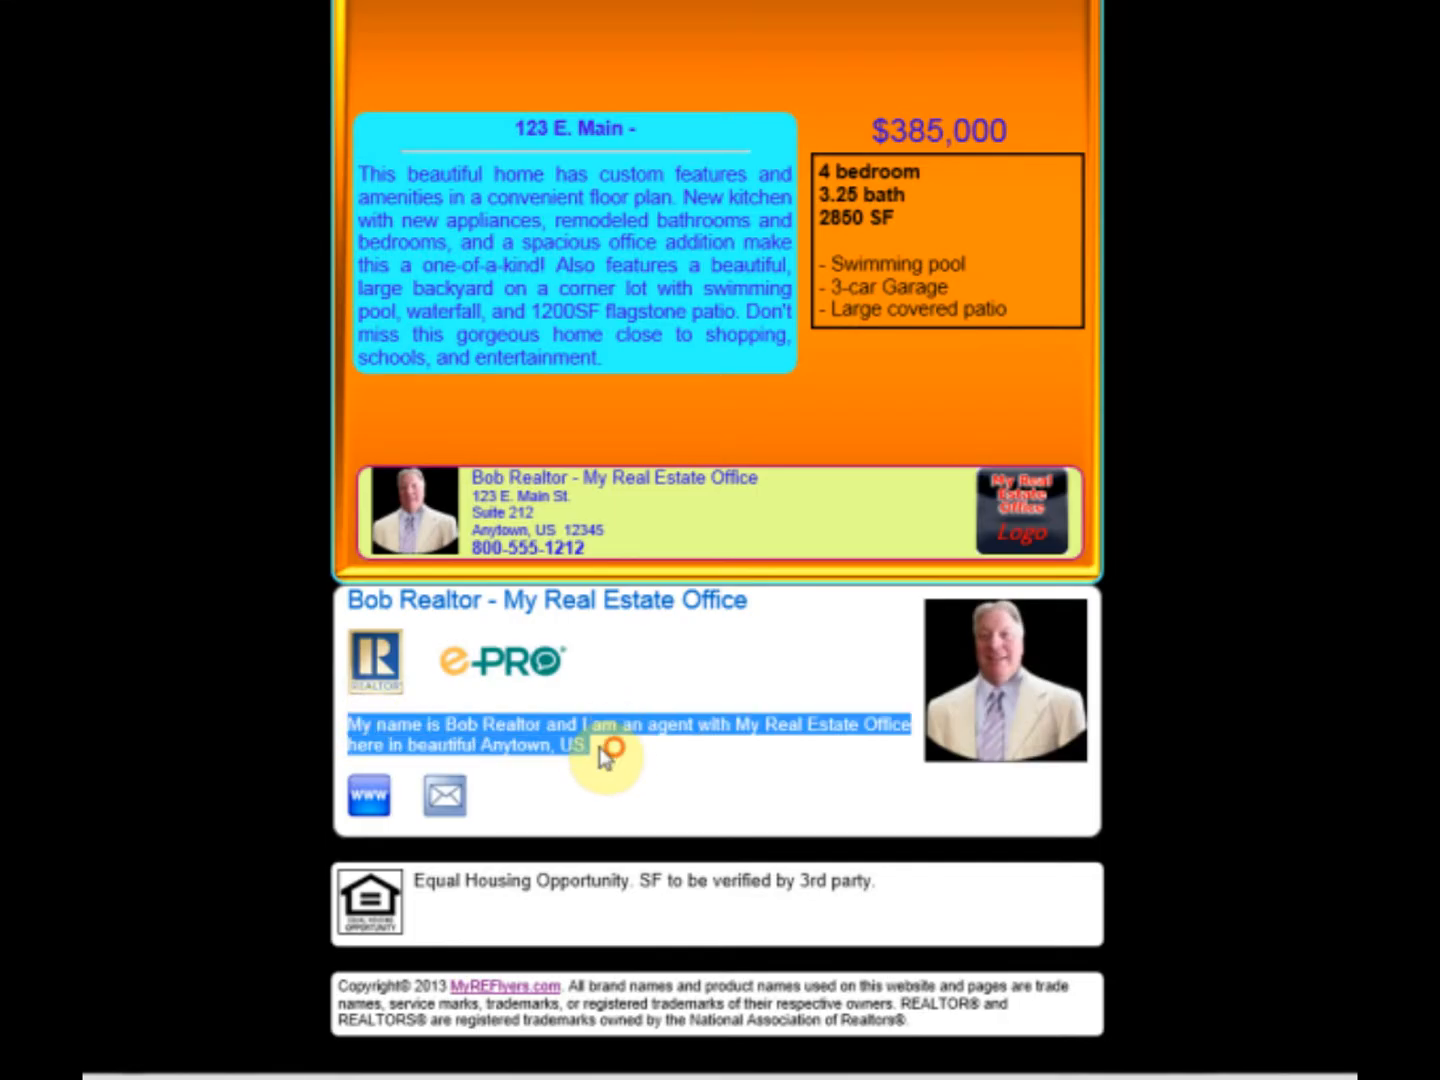
{"action": "left_click", "coordinate": [563, 741]}
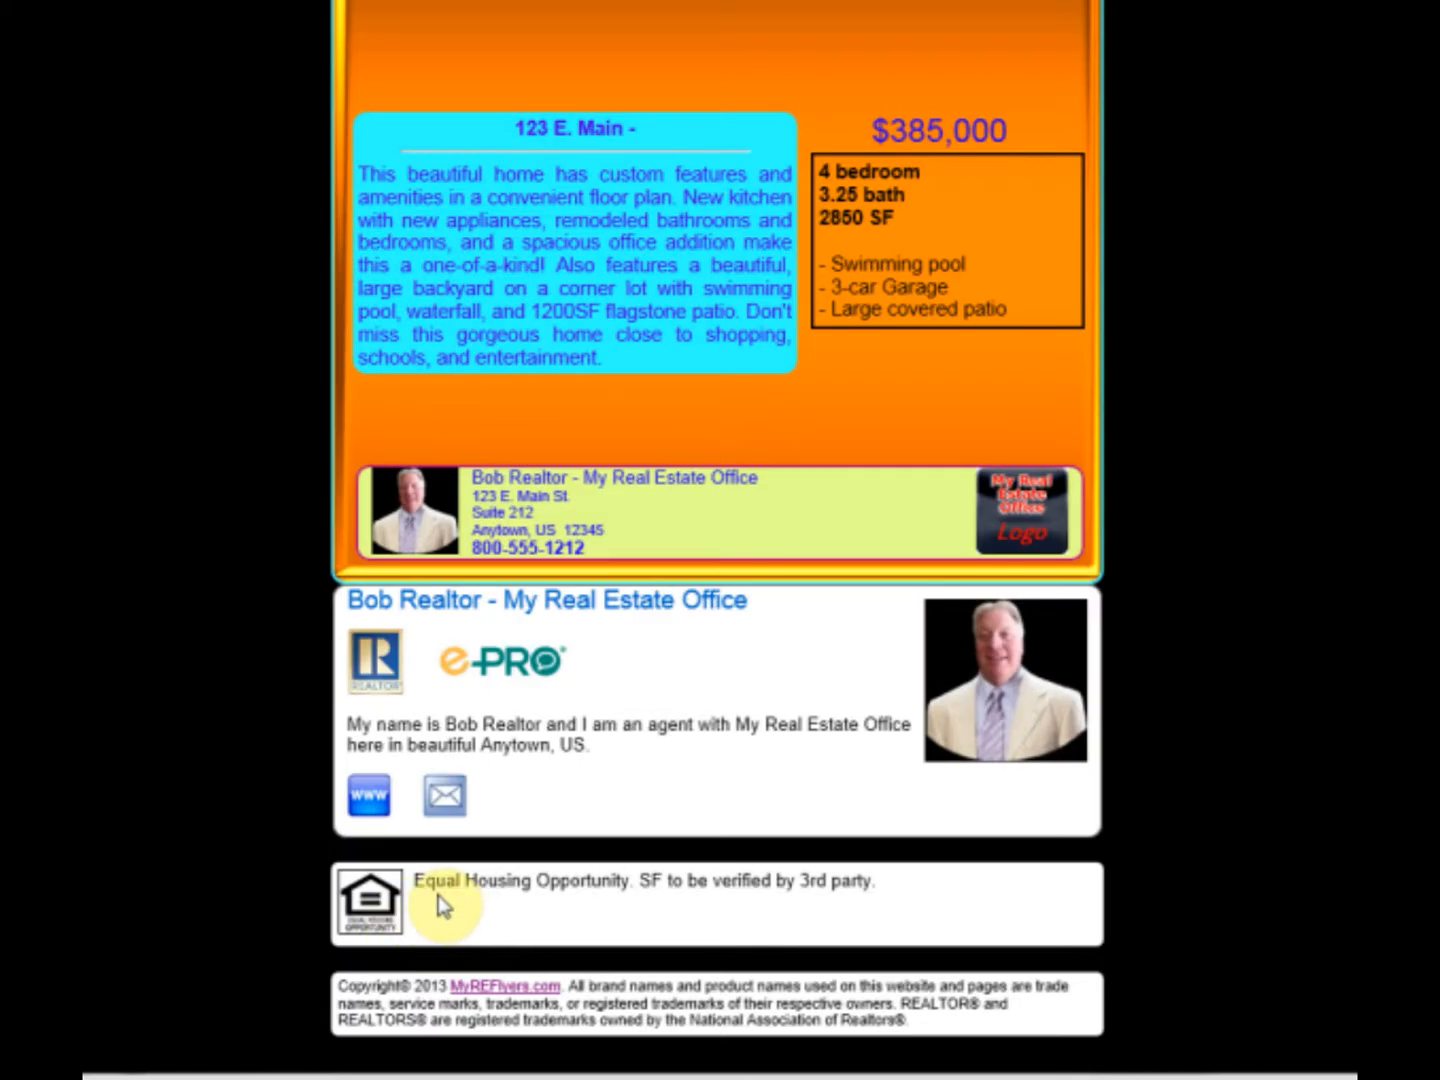
{"action": "left_click_drag", "start_coordinate": [418, 880], "coordinate": [910, 890]}
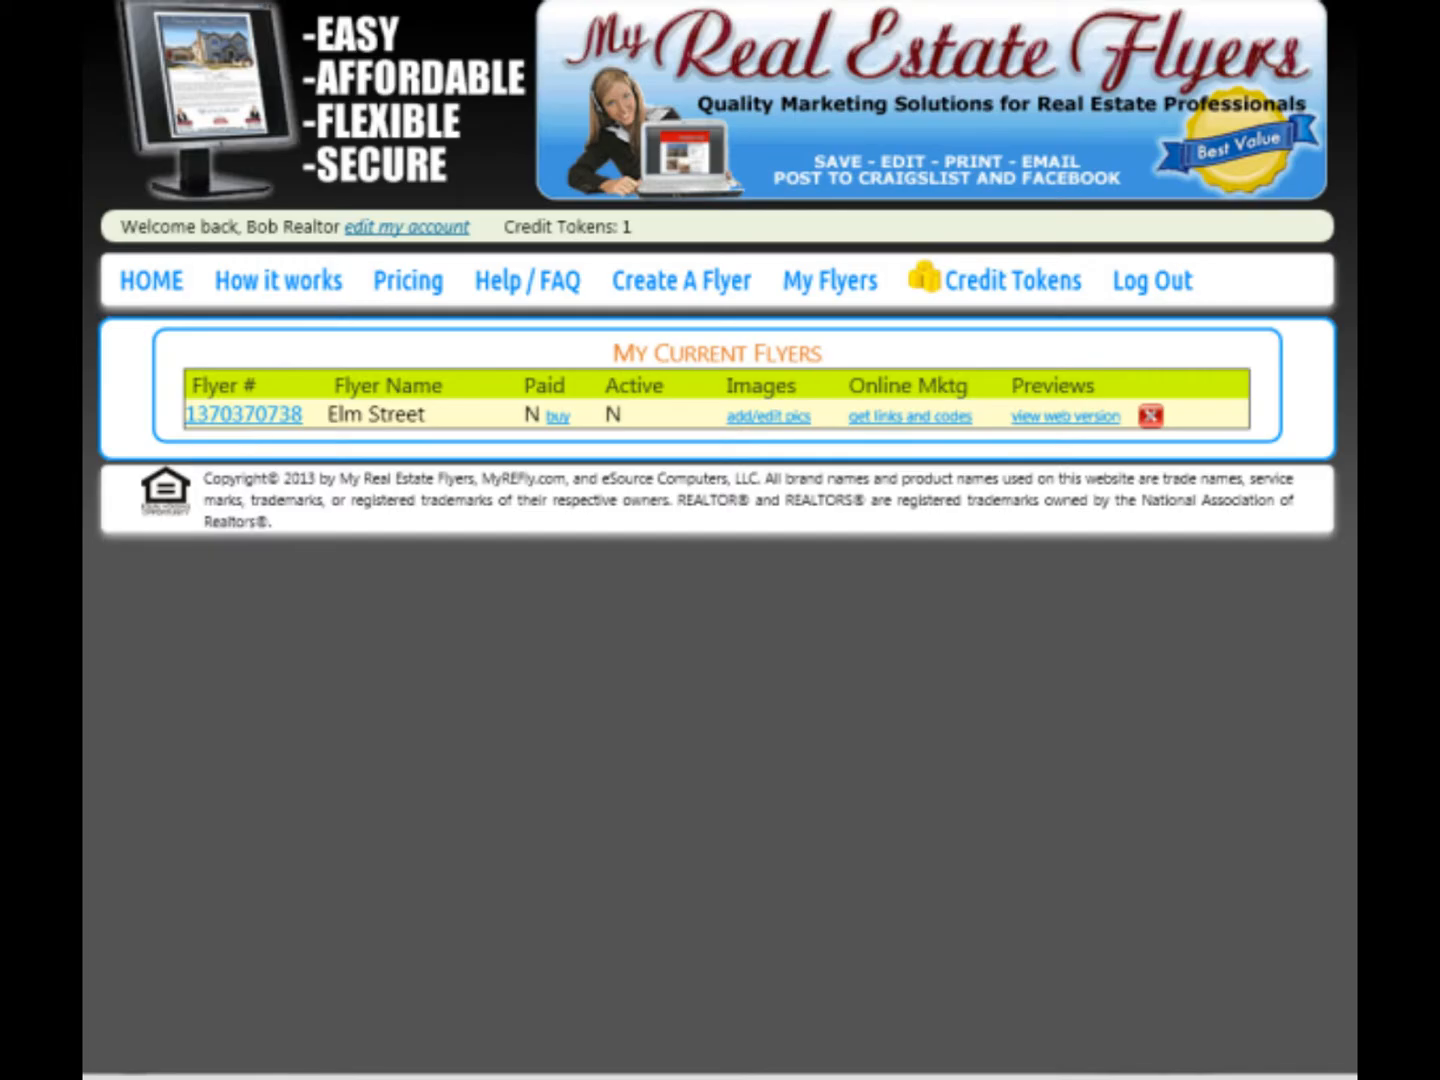
Open the Elm Street flyer's image specifications and upload IMG_0245.JPG as the main picture
{"action": "left_click", "coordinate": [800, 293]}
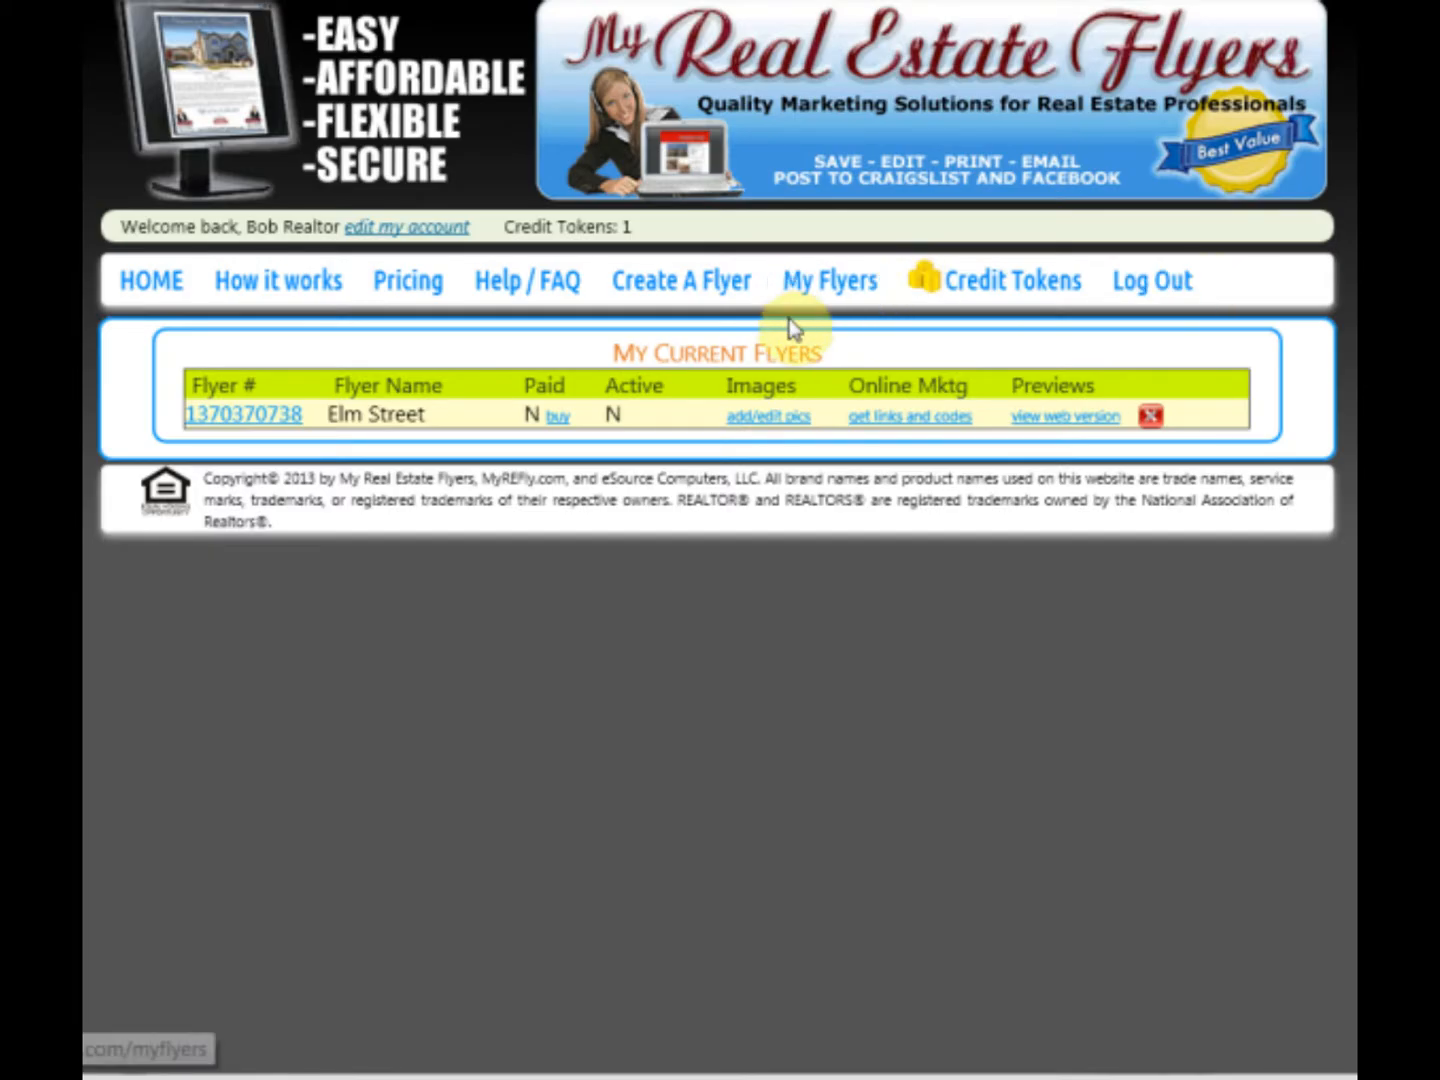
{"action": "left_click", "coordinate": [788, 418]}
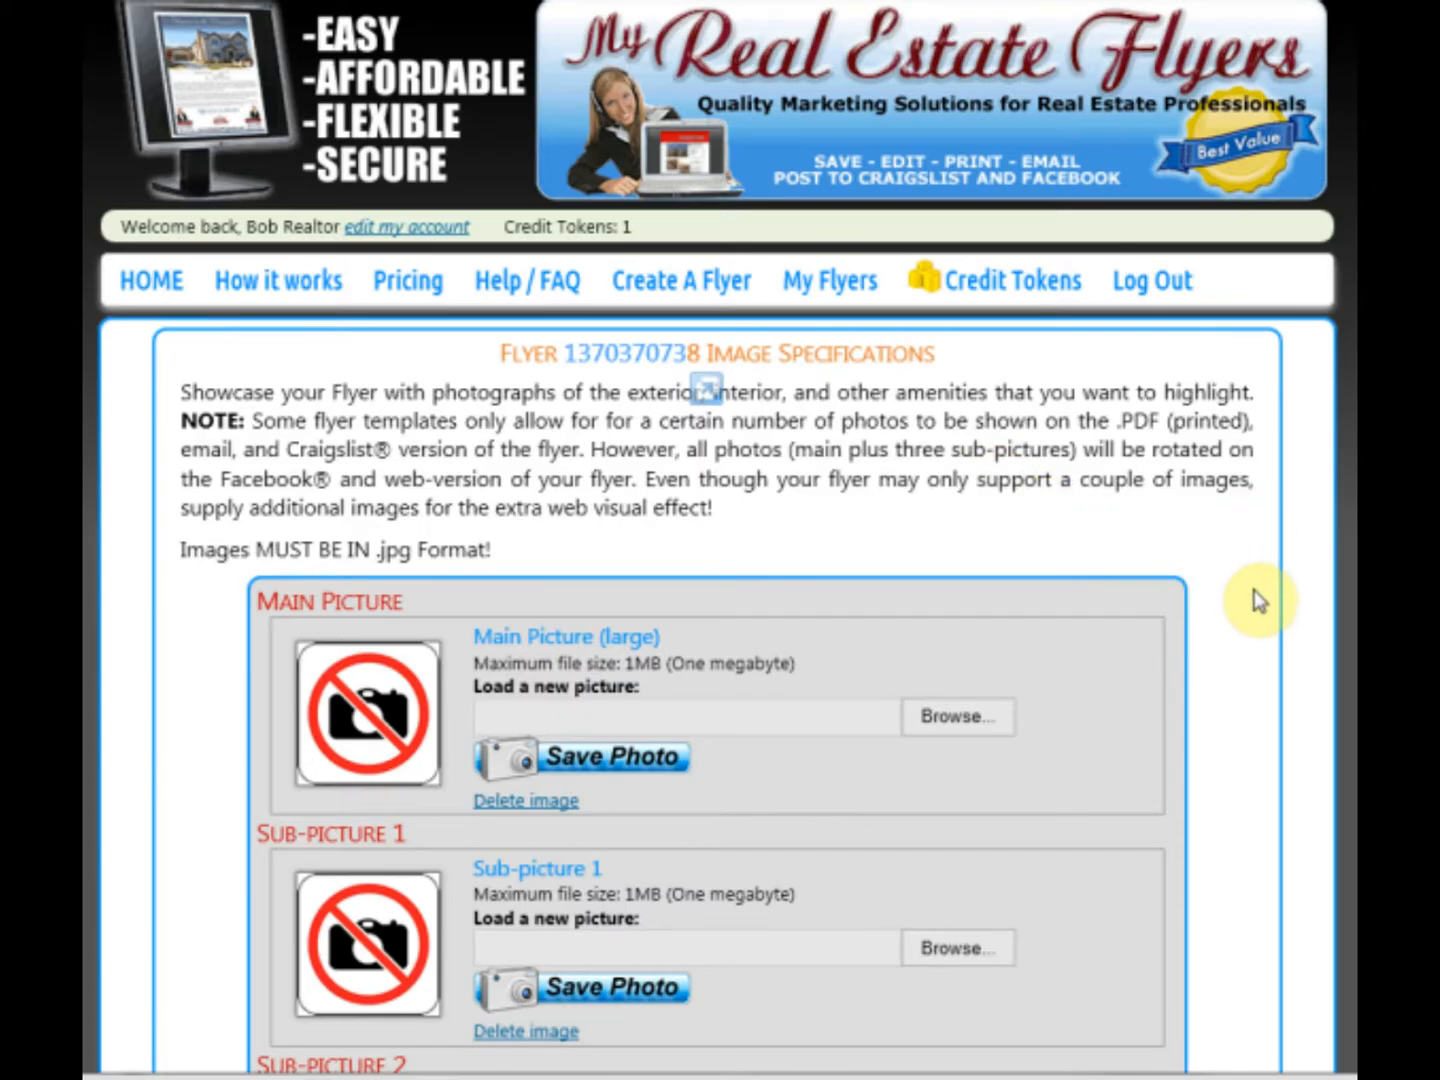
{"action": "scroll", "coordinate": [1262, 597], "scroll_direction": "down", "scroll_amount": 3}
{"action": "scroll", "coordinate": [1174, 537], "scroll_direction": "down", "scroll_amount": 2}
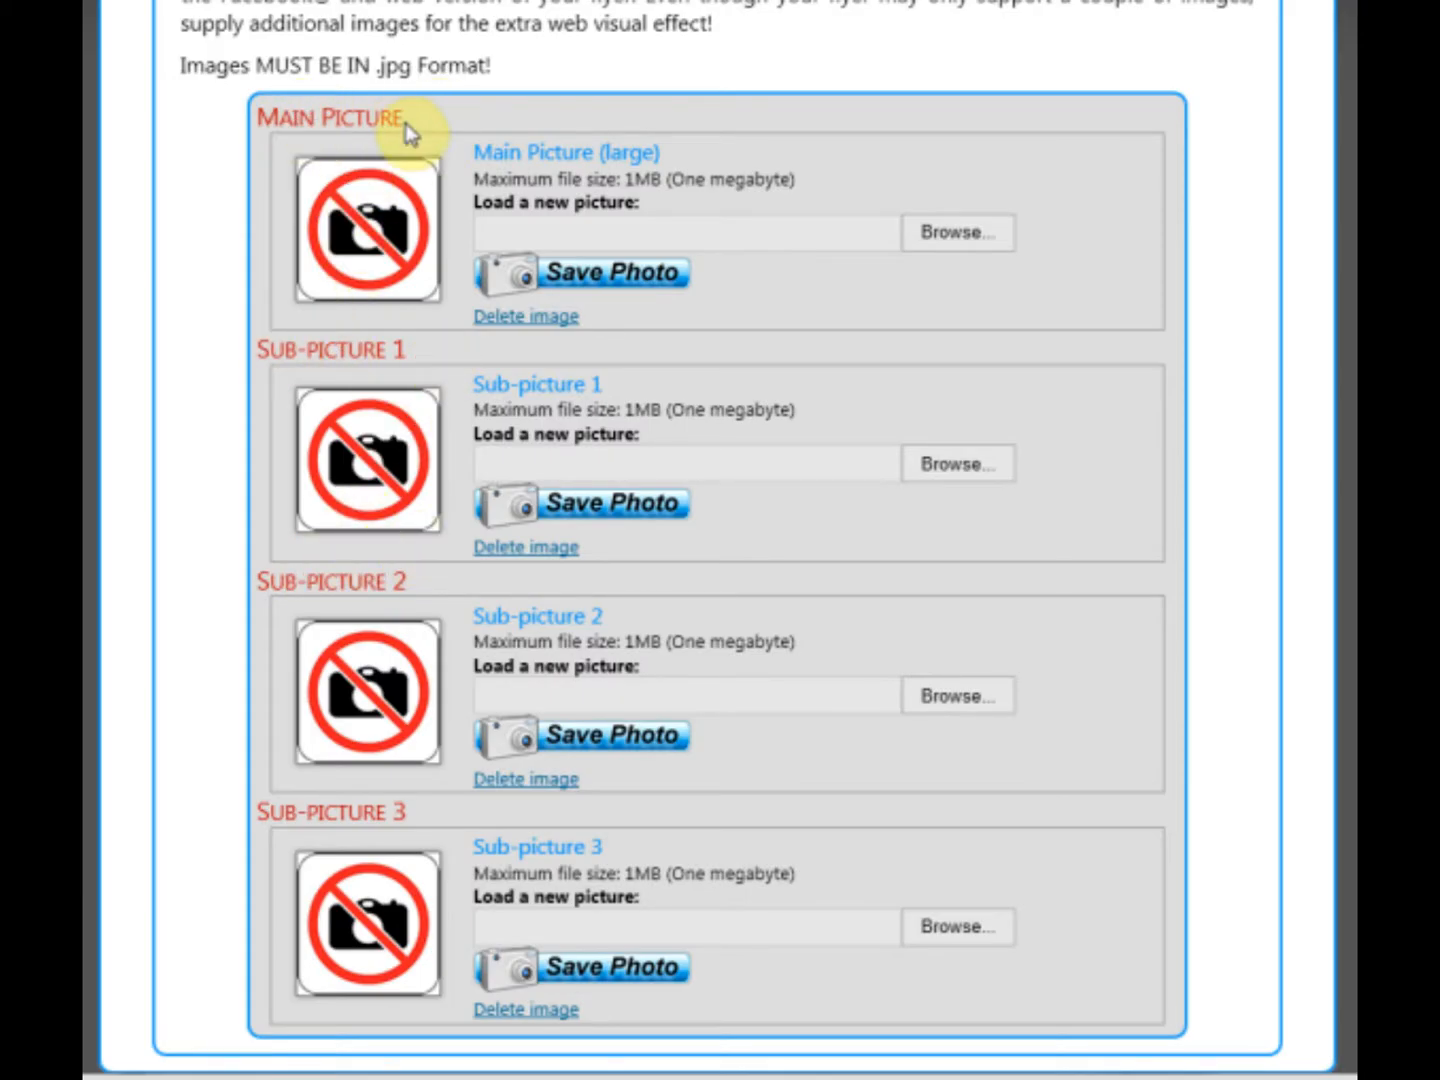
{"action": "left_click", "coordinate": [509, 234]}
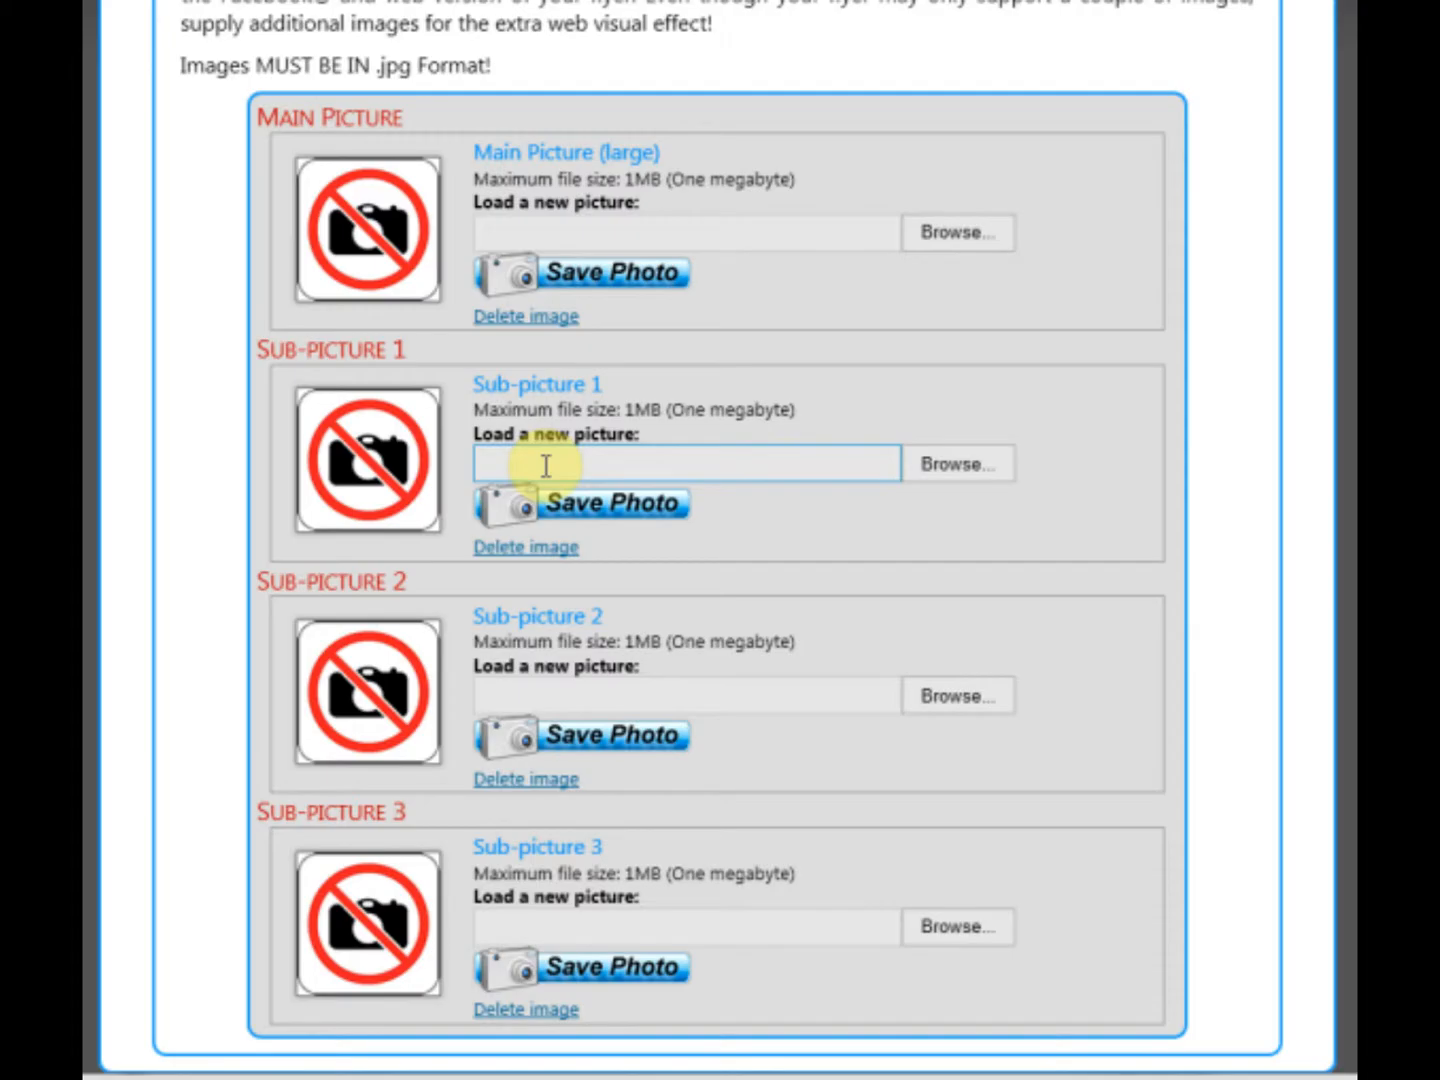
{"action": "left_click", "coordinate": [965, 235]}
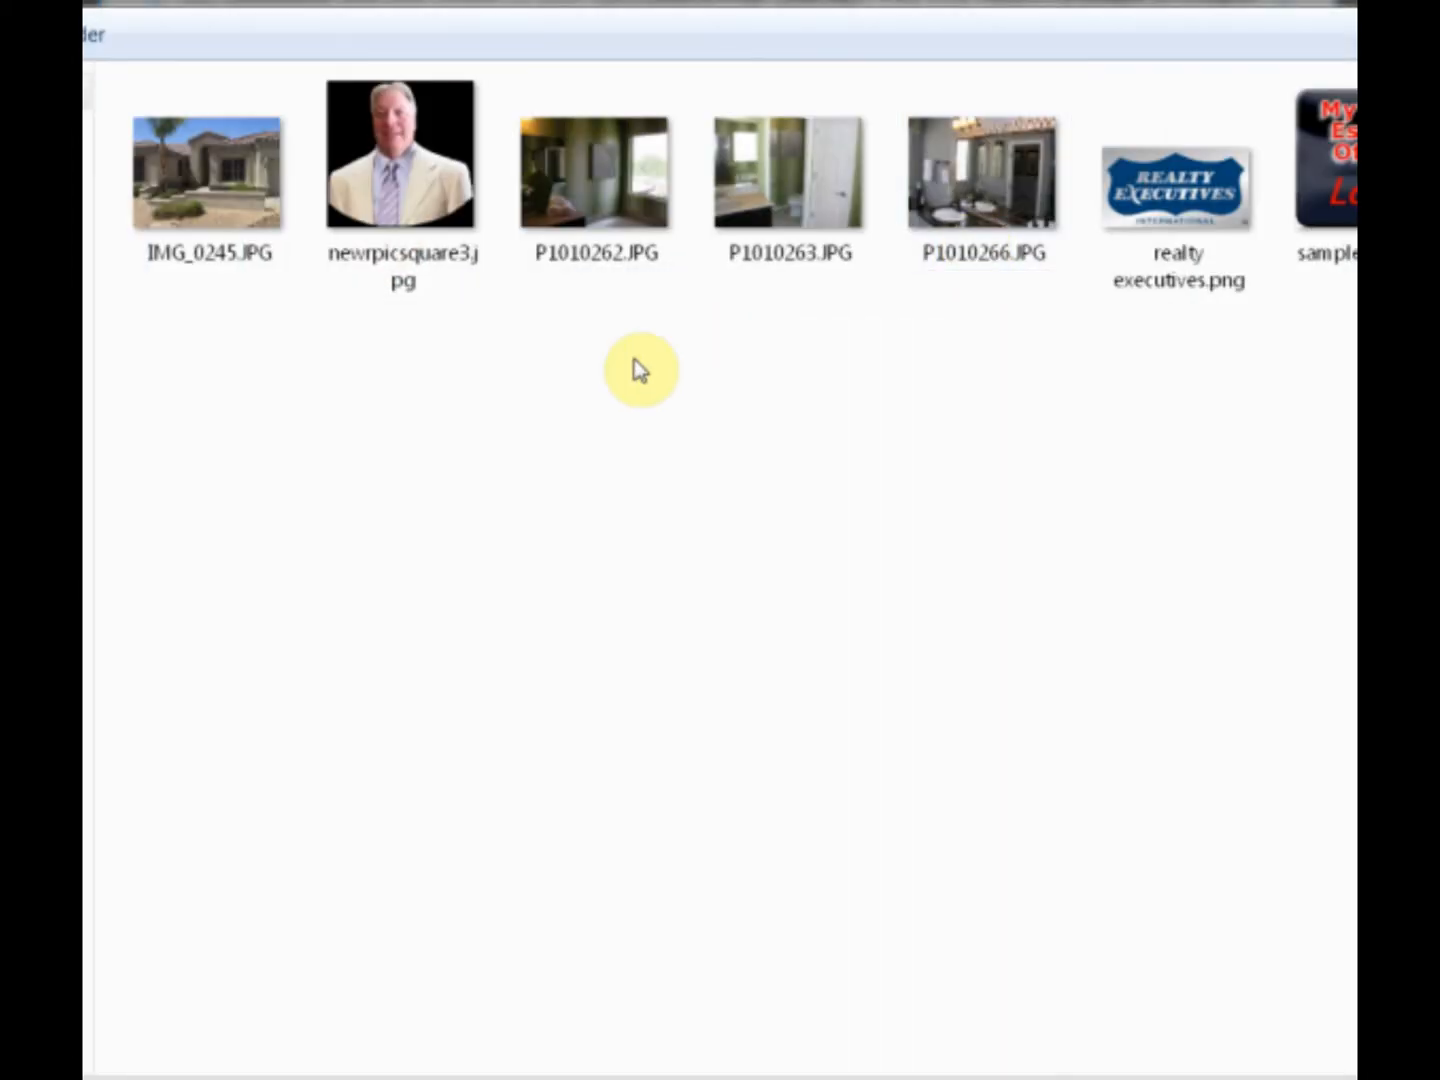
{"action": "double_click", "coordinate": [218, 192]}
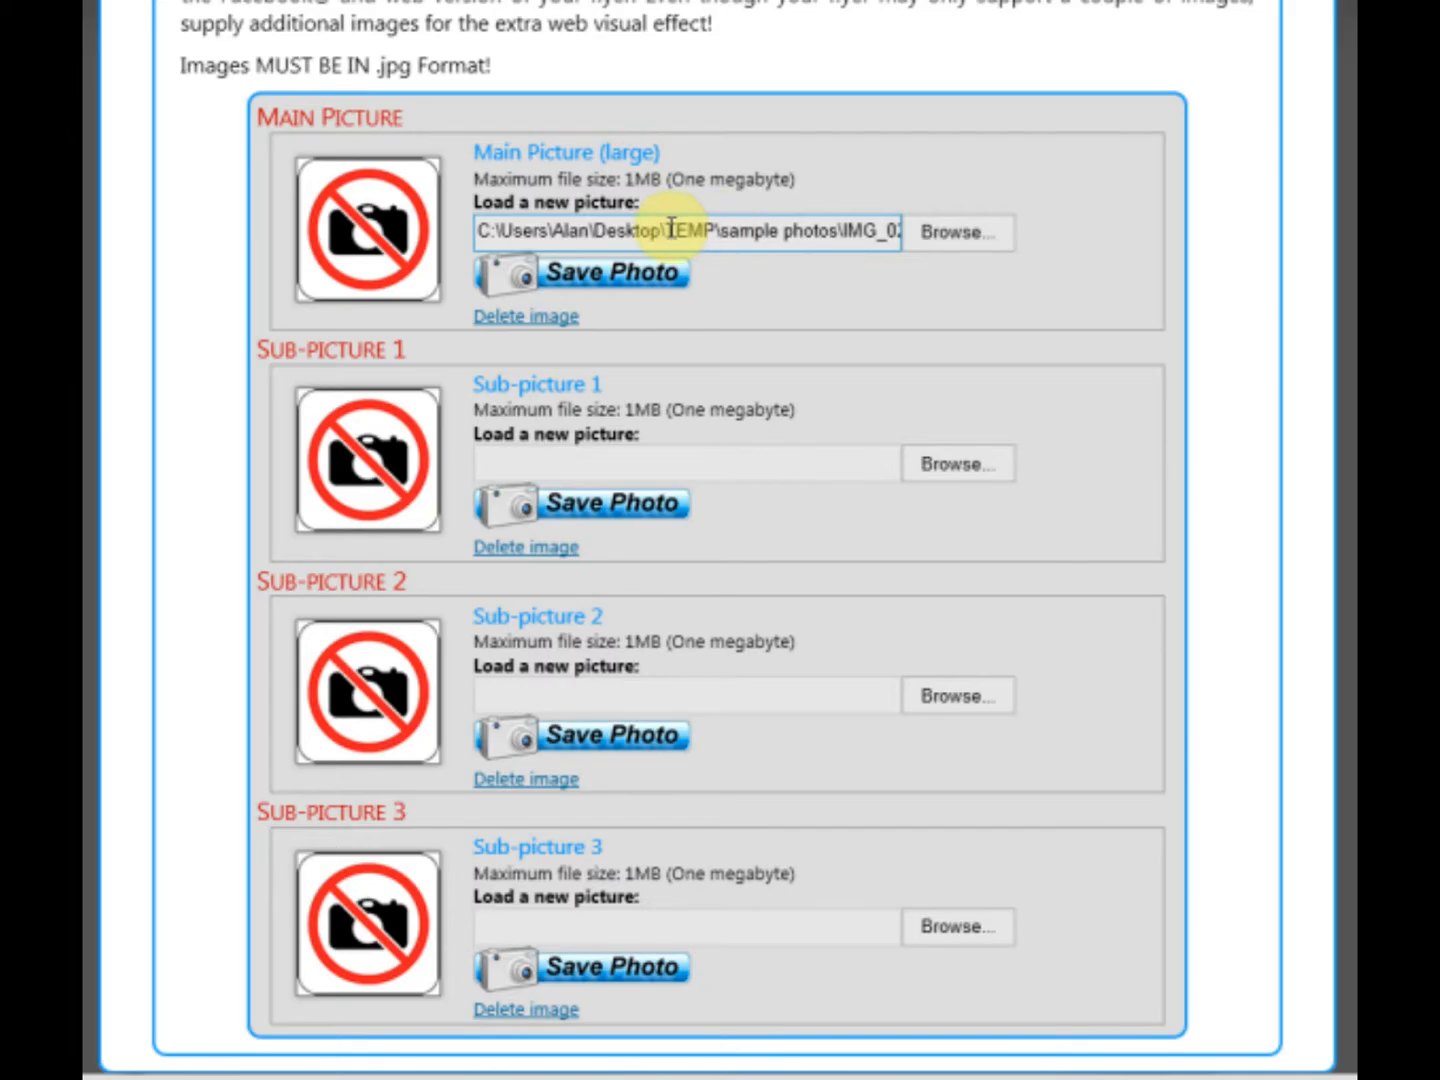
{"action": "left_click", "coordinate": [584, 280]}
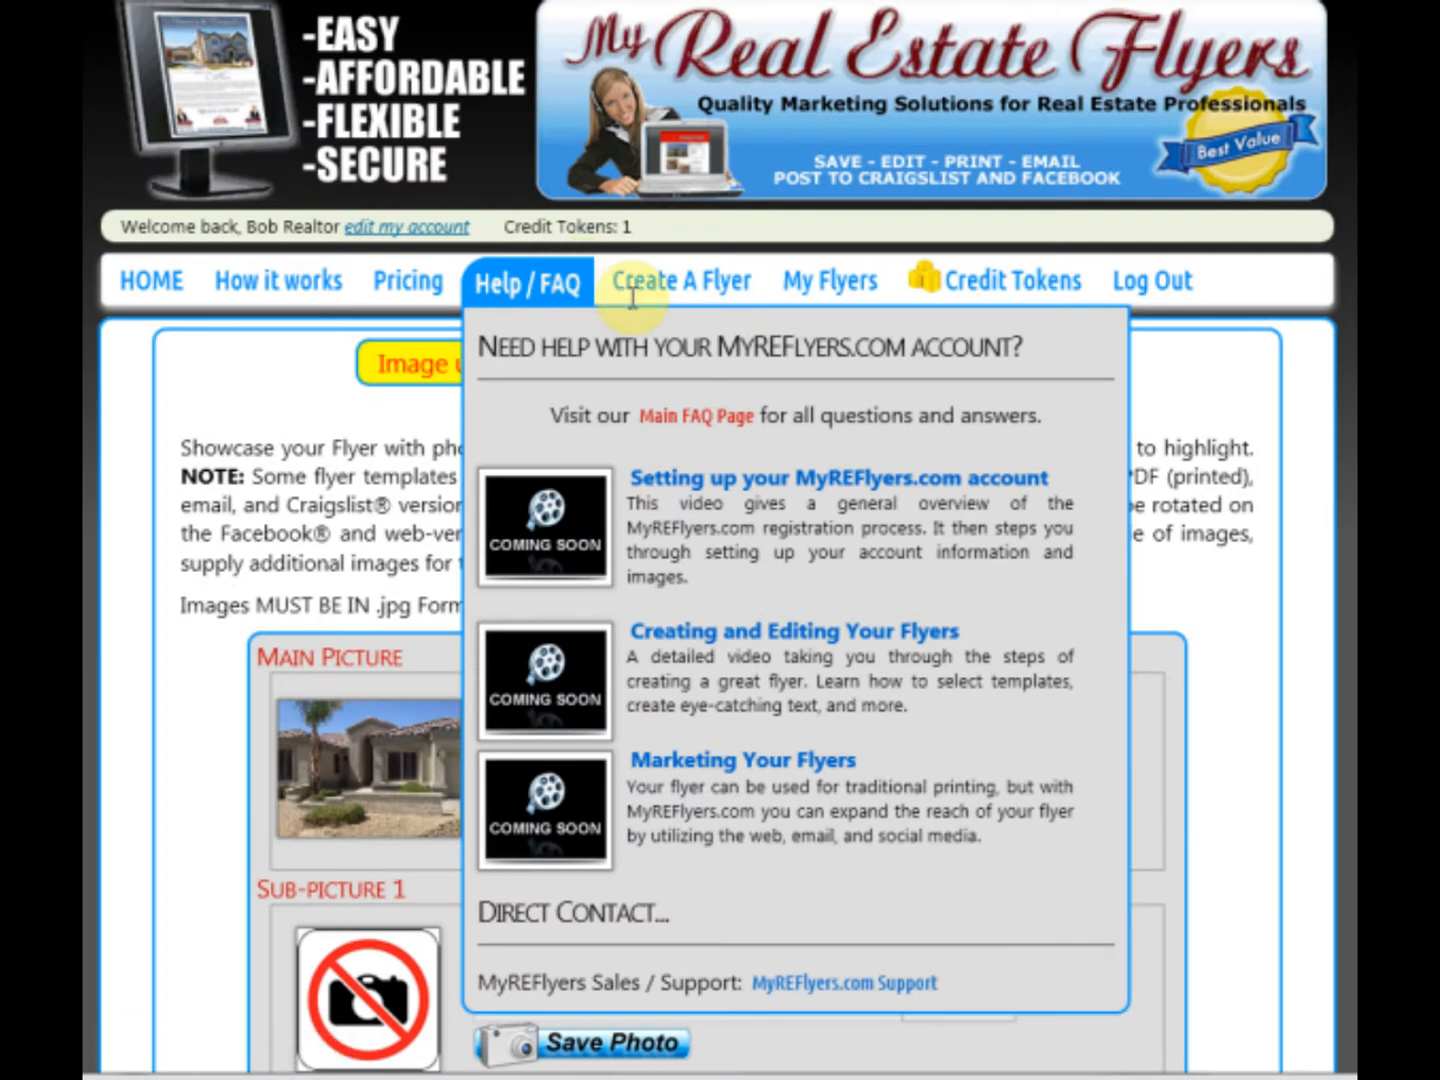
Upload P1010266.JPG as the flyer's sub-picture 1
{"action": "scroll", "coordinate": [1180, 575], "scroll_direction": "down", "scroll_amount": 5}
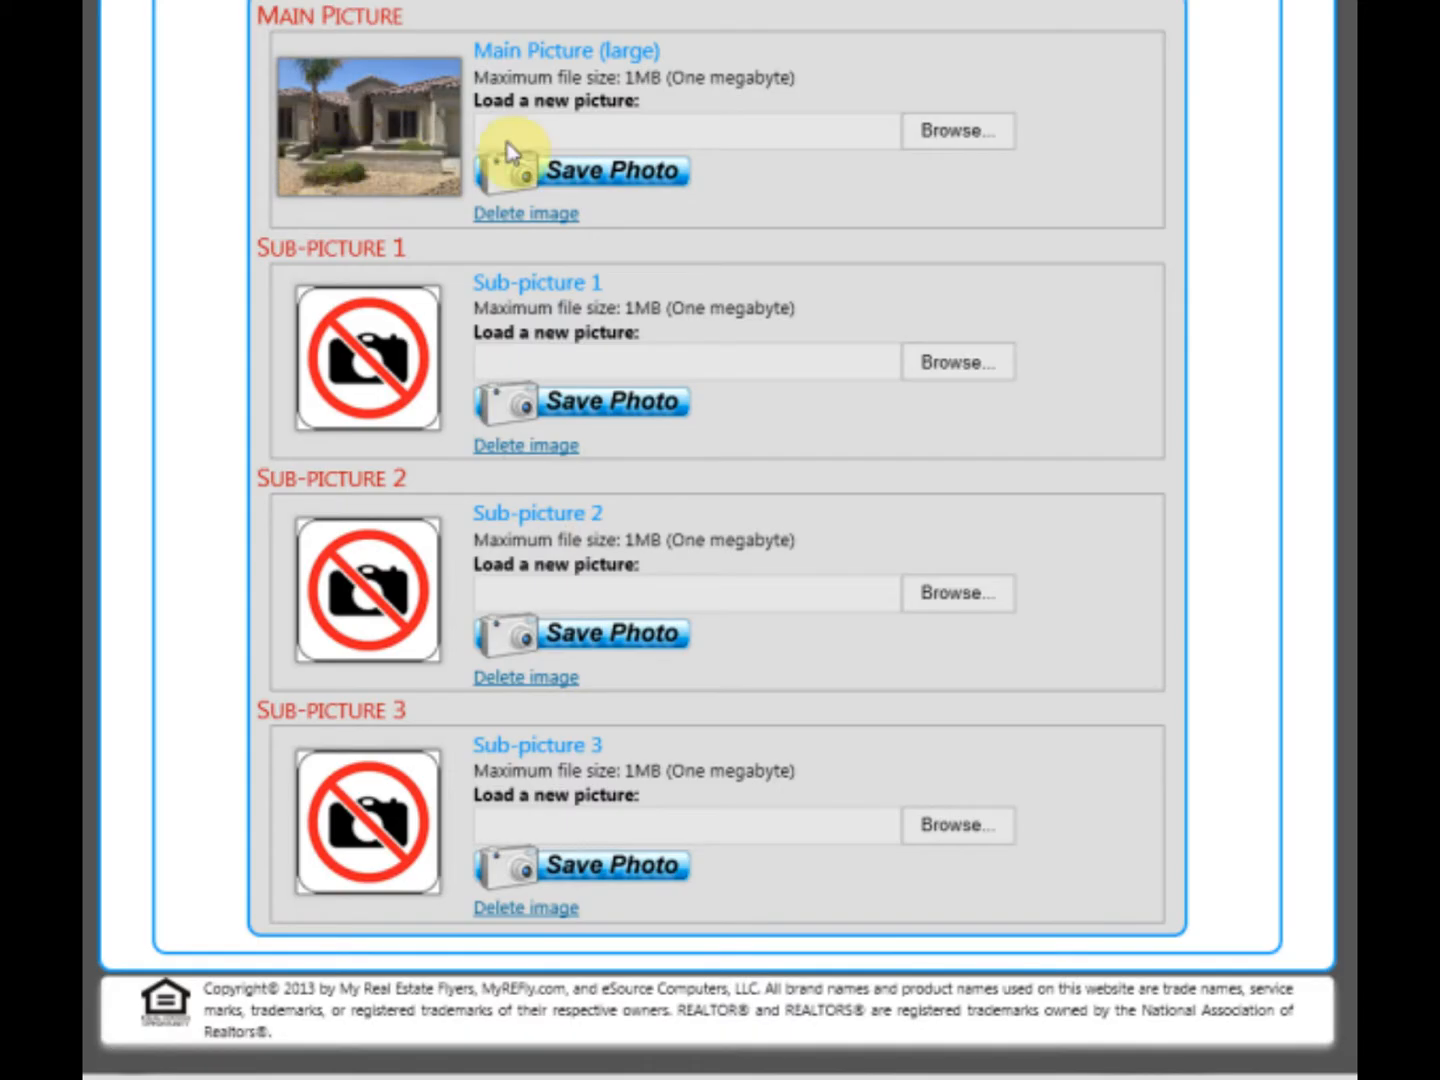
{"action": "left_click", "coordinate": [956, 364]}
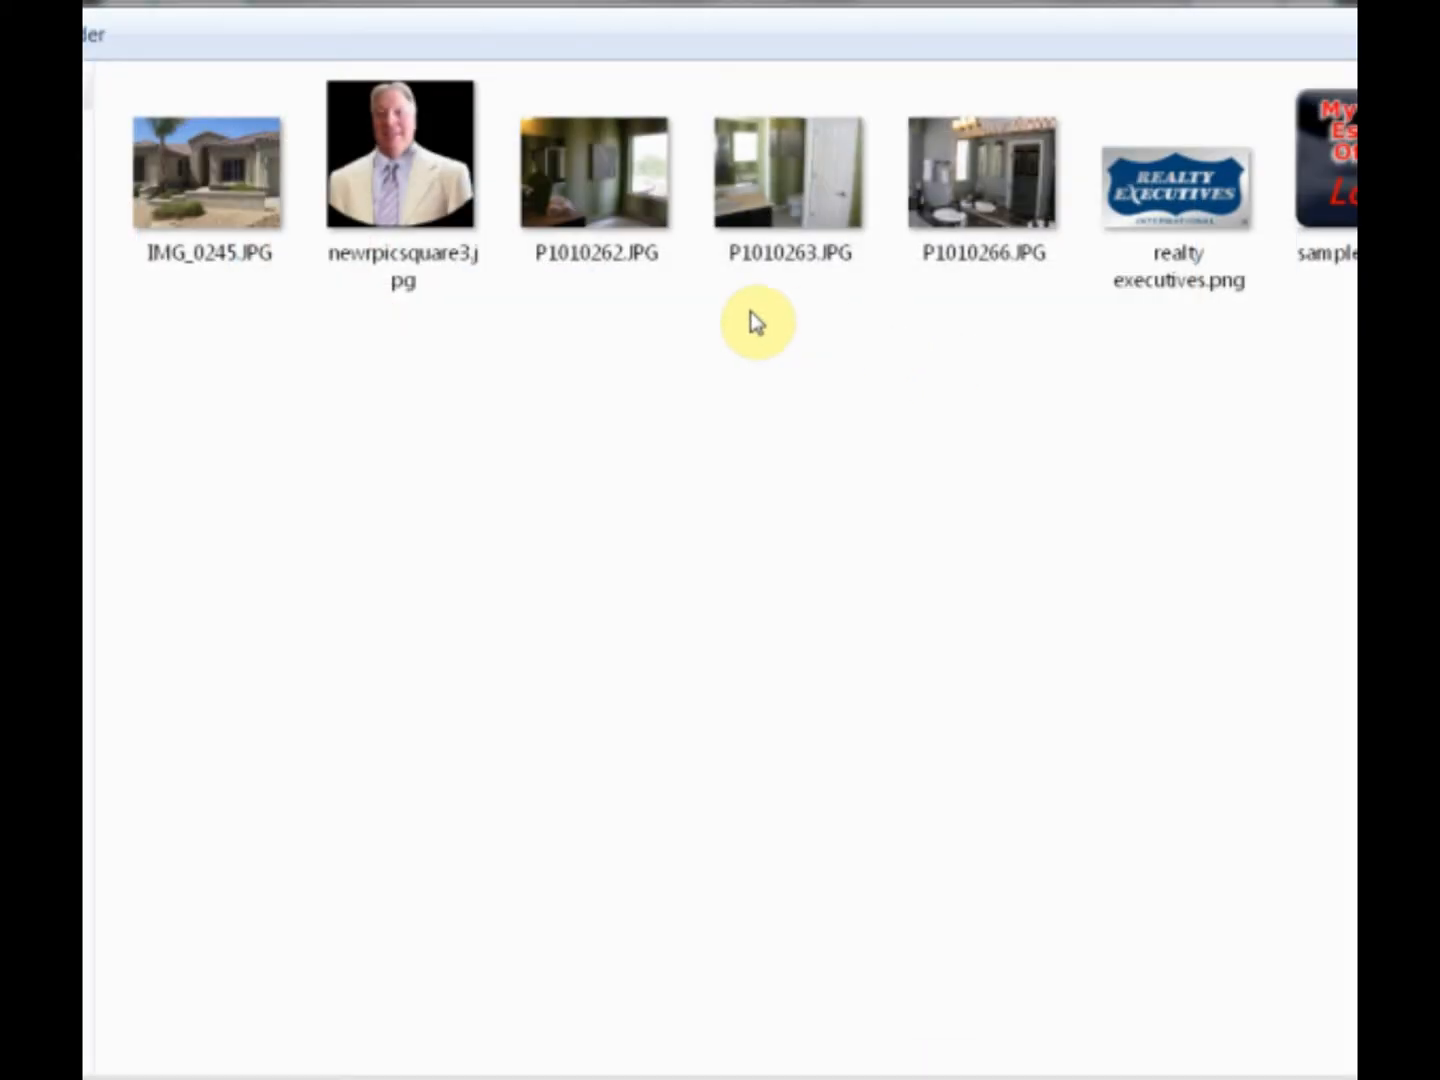
{"action": "double_click", "coordinate": [969, 182]}
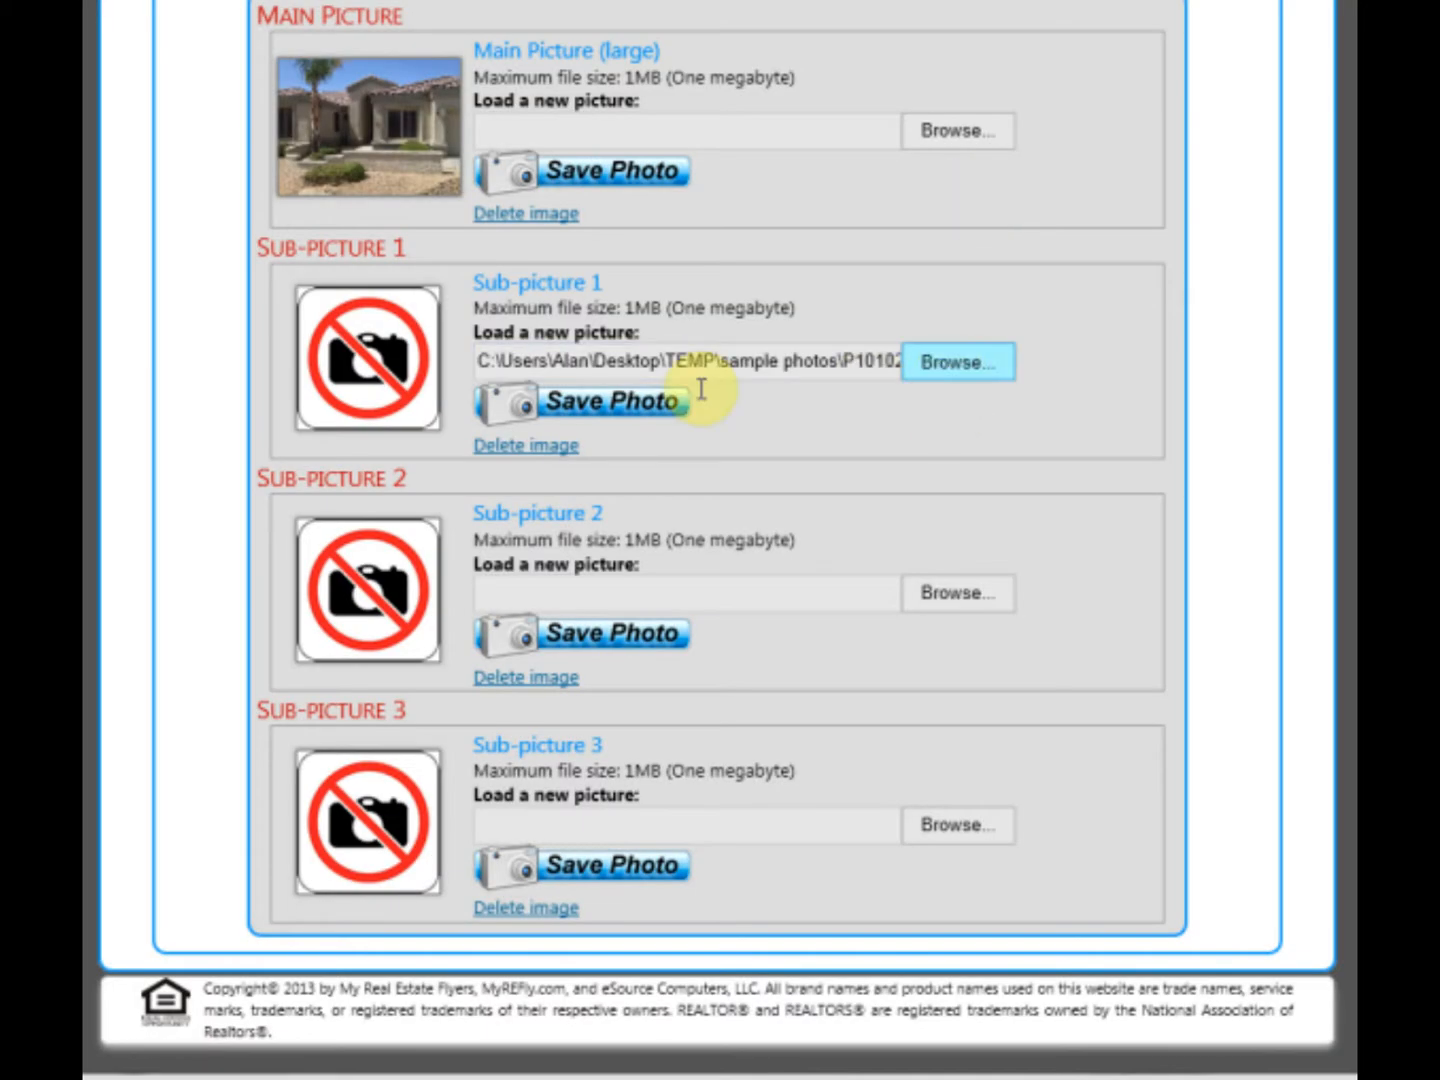
{"action": "left_click", "coordinate": [640, 400]}
Upload P1010262.JPG as the flyer's sub-picture 2
{"action": "scroll", "coordinate": [1040, 520], "scroll_direction": "down", "scroll_amount": 4}
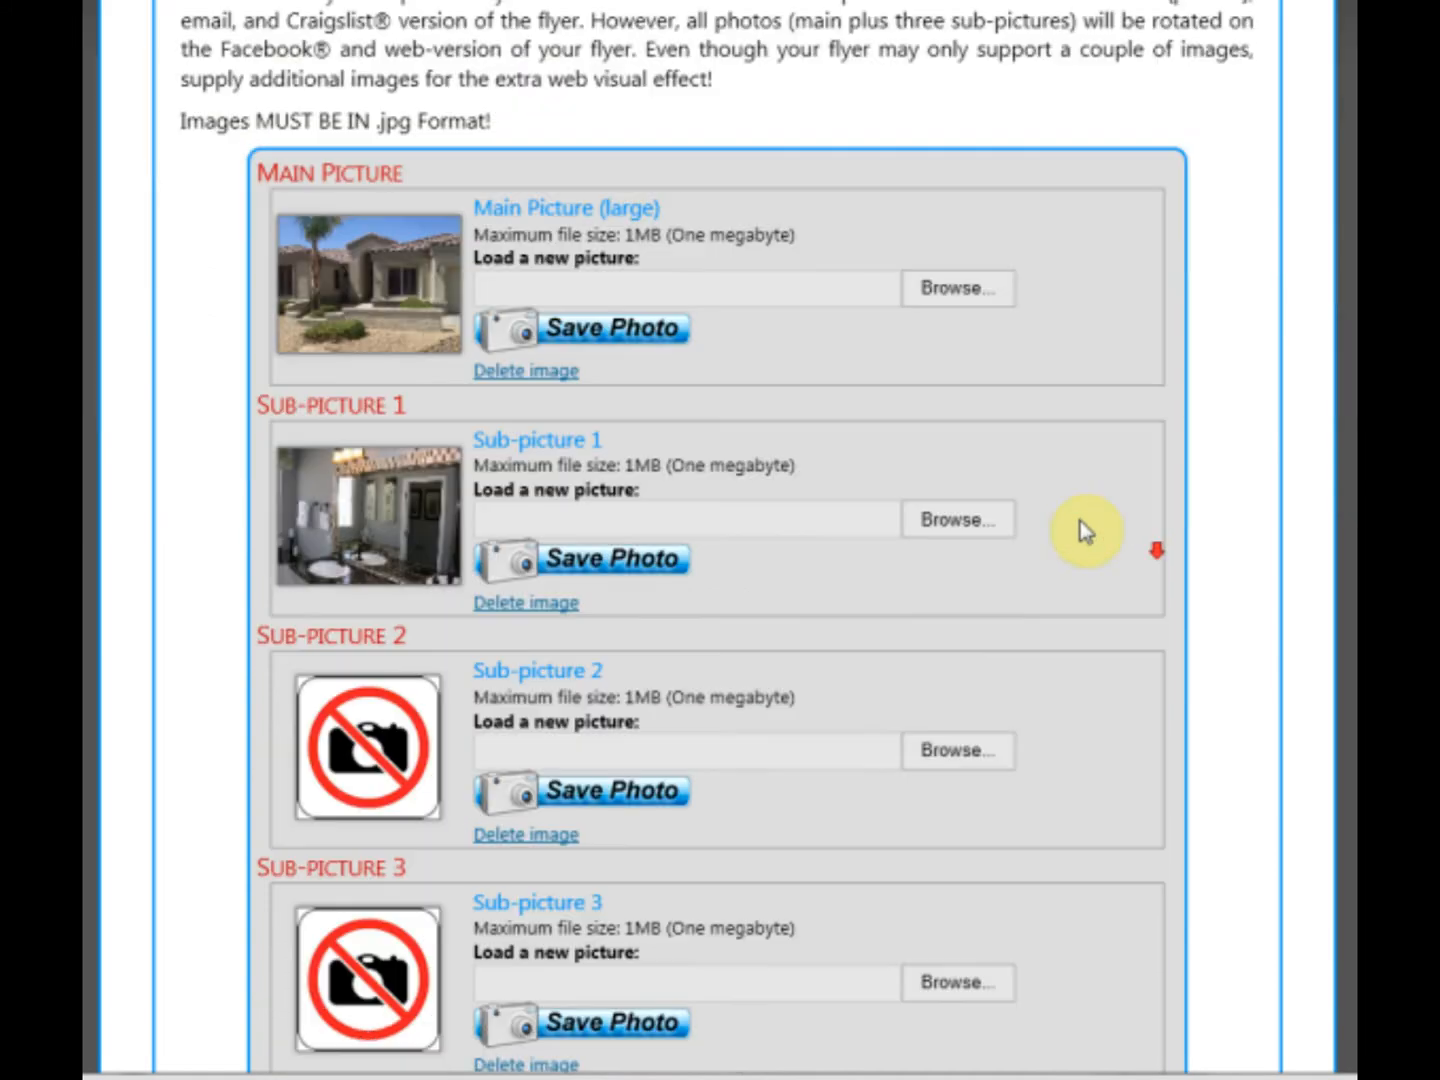
{"action": "left_click", "coordinate": [946, 750]}
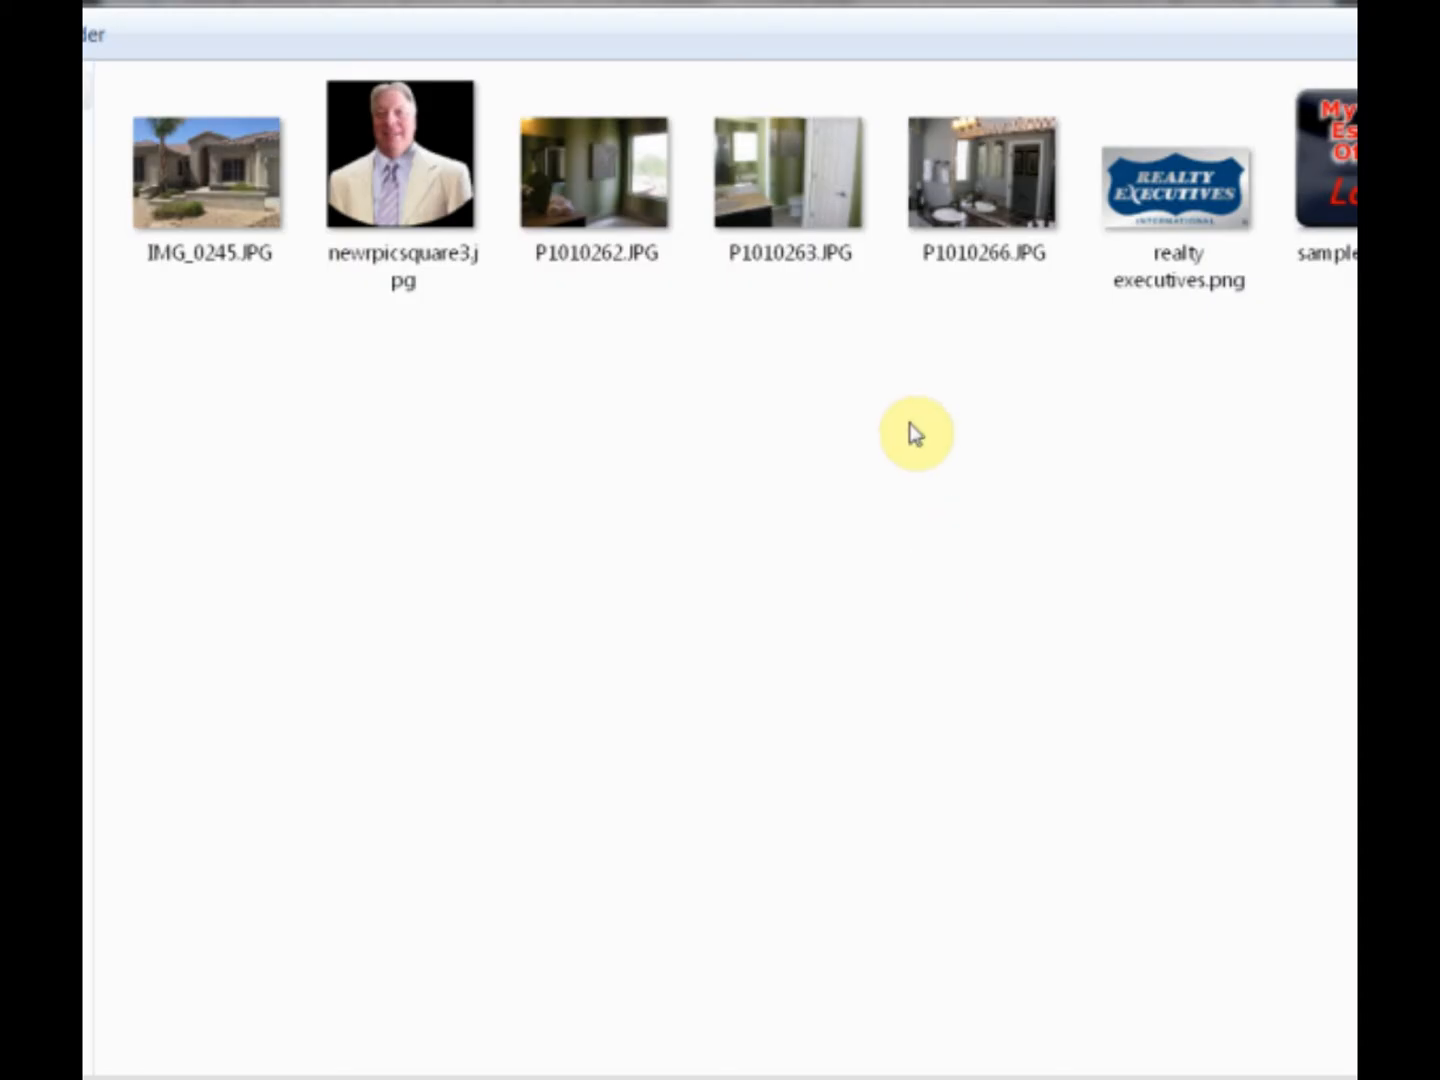
{"action": "double_click", "coordinate": [615, 210]}
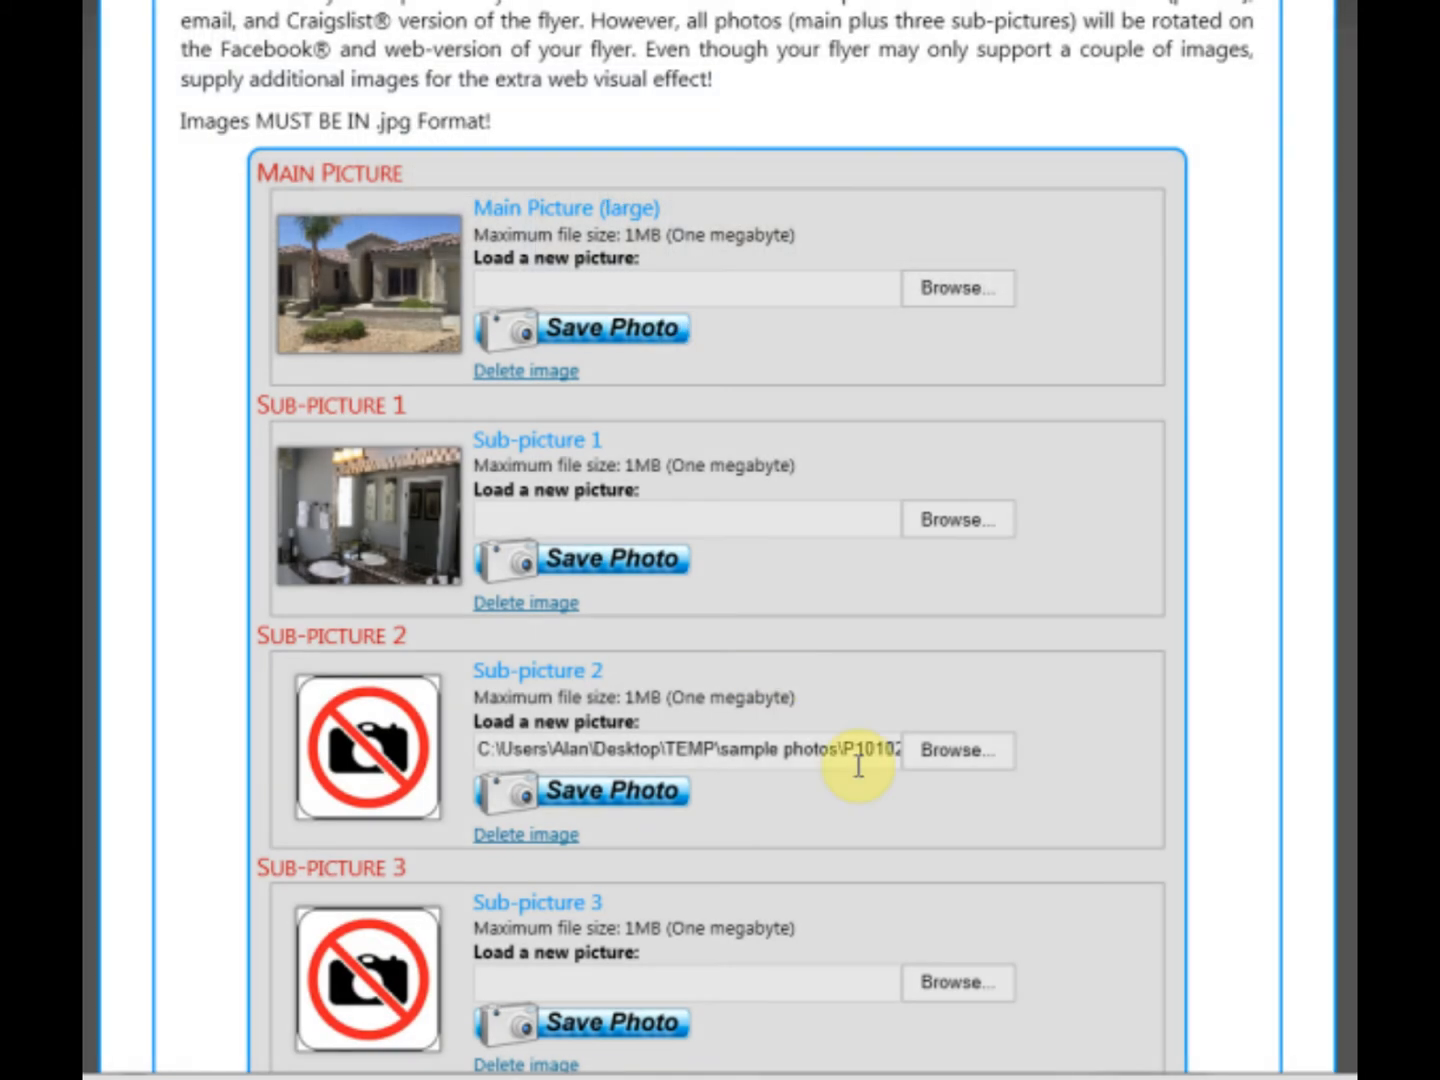
{"action": "left_click", "coordinate": [655, 793]}
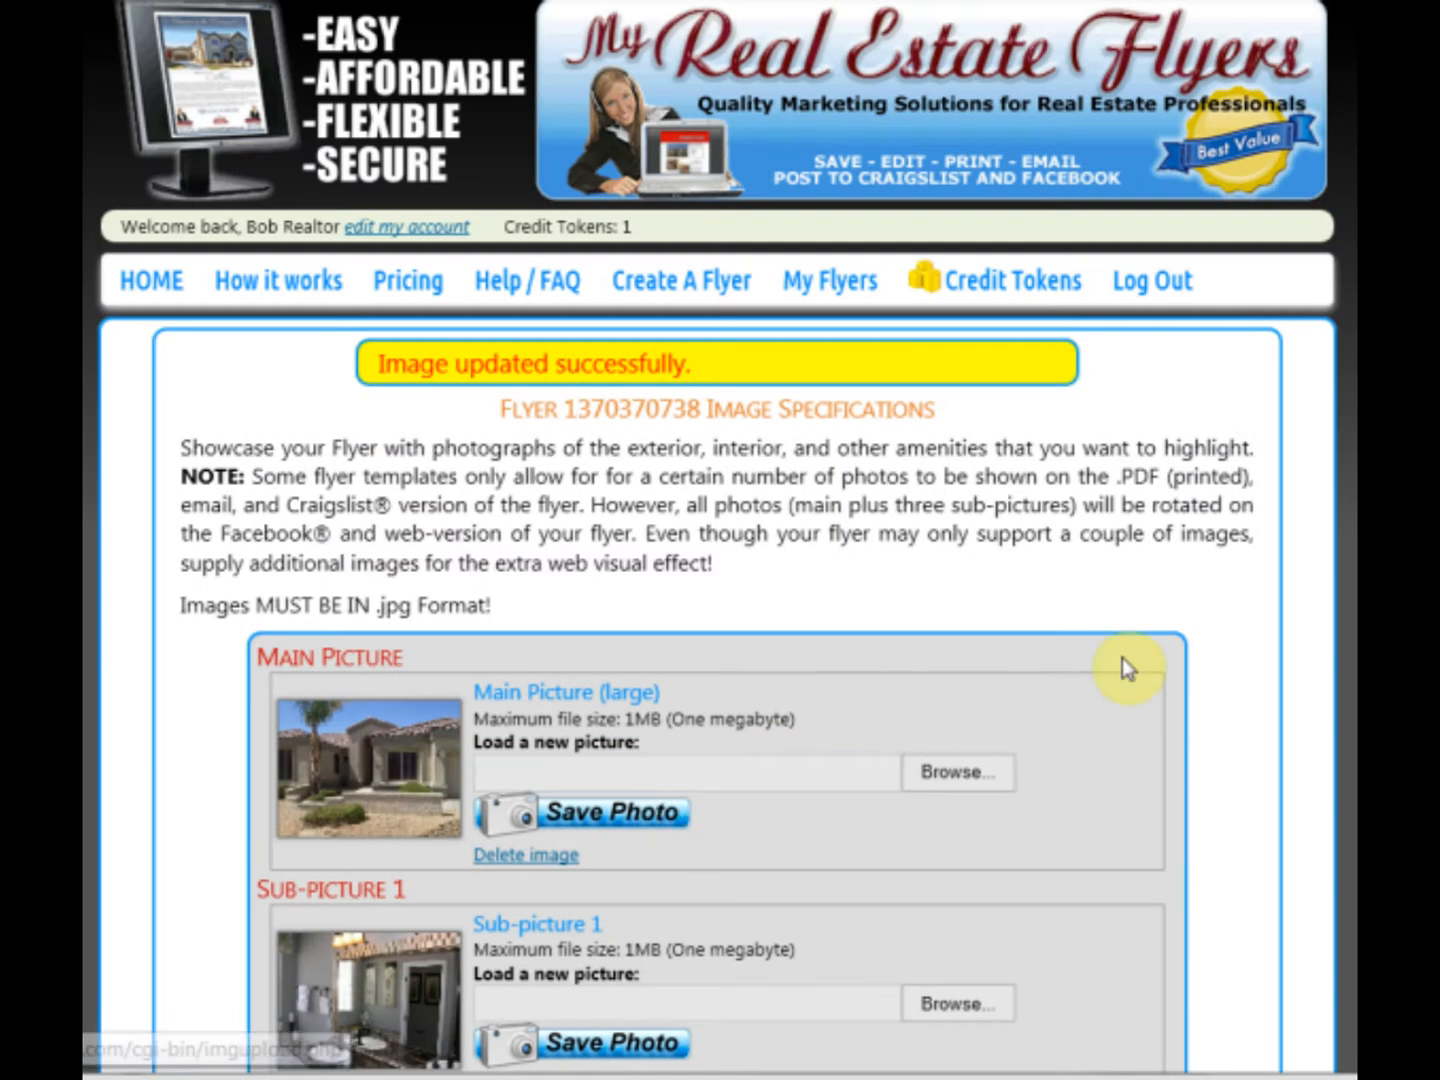
{"action": "scroll", "coordinate": [1222, 600], "scroll_direction": "down", "scroll_amount": 4}
{"action": "scroll", "coordinate": [1224, 601], "scroll_direction": "down", "scroll_amount": 2}
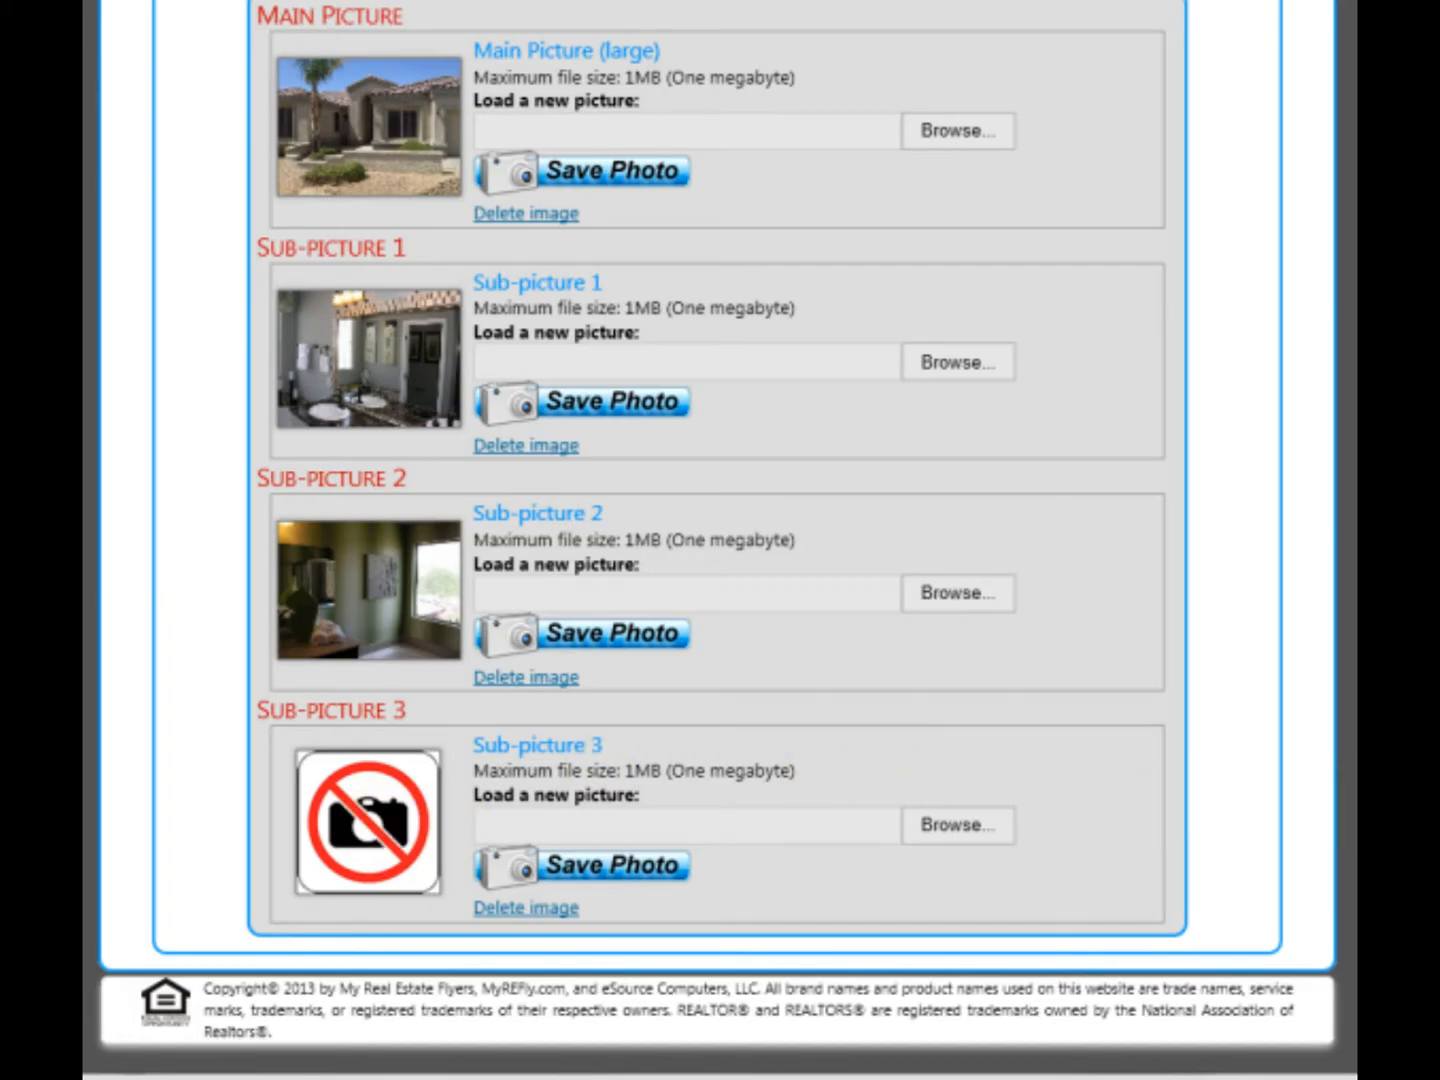
Open the Elm Street flyer's web version again and review its photos and layout
{"action": "scroll", "coordinate": [633, 578], "scroll_direction": "up", "scroll_amount": 3}
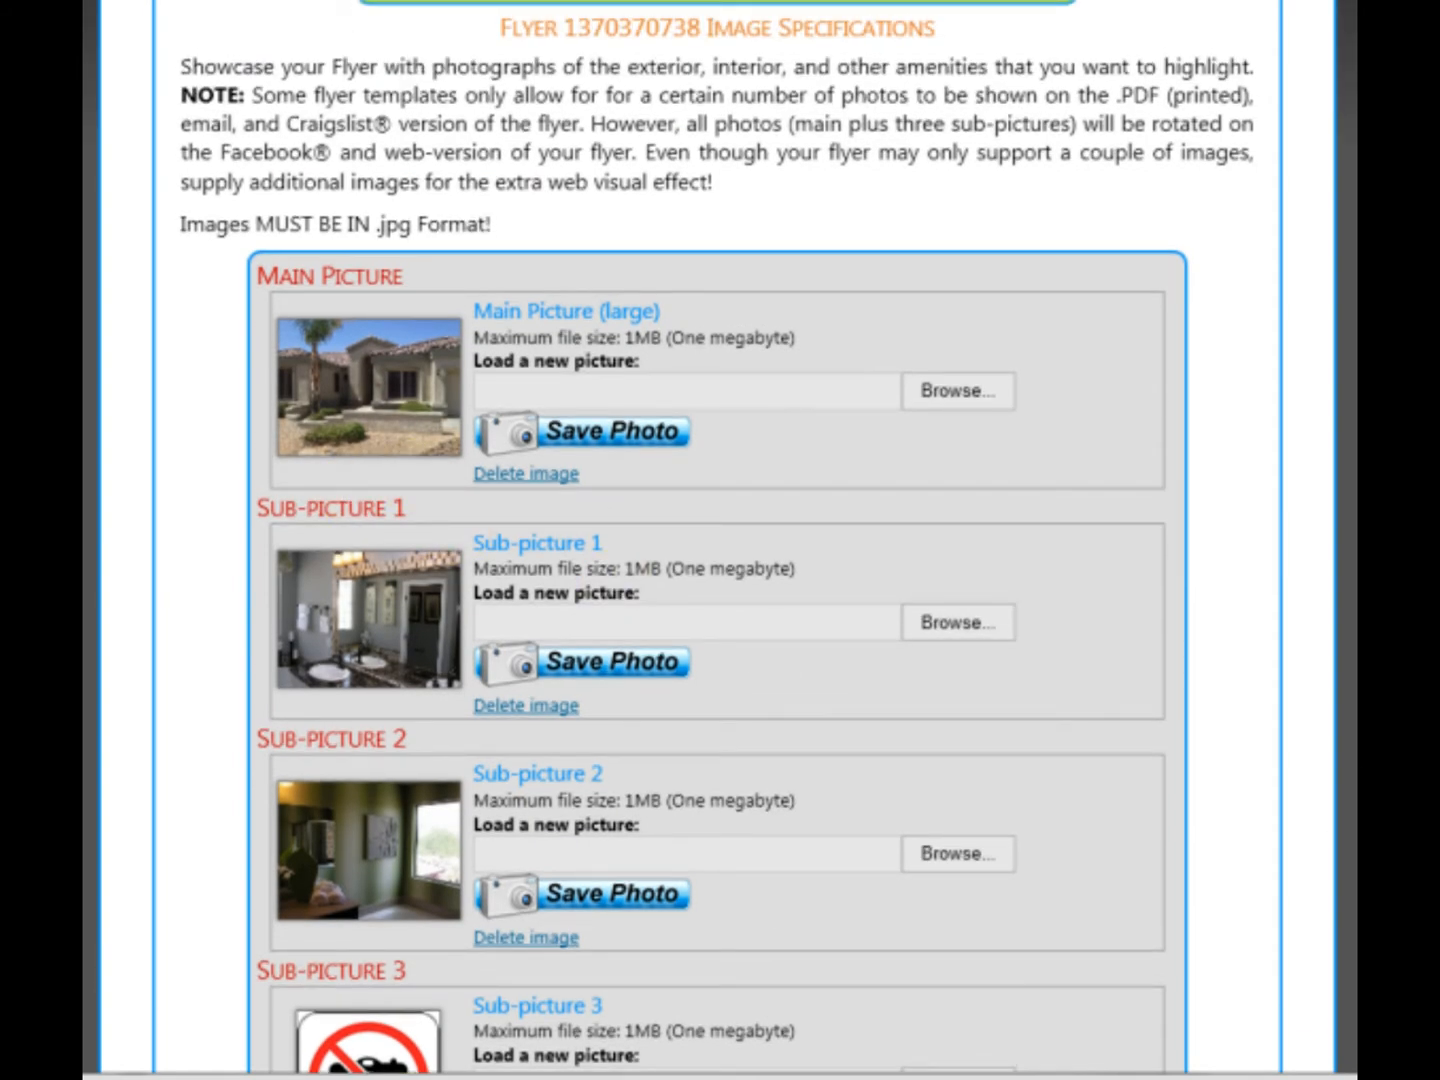
{"action": "scroll", "coordinate": [720, 540], "scroll_direction": "up", "scroll_amount": 4}
{"action": "left_click", "coordinate": [831, 284]}
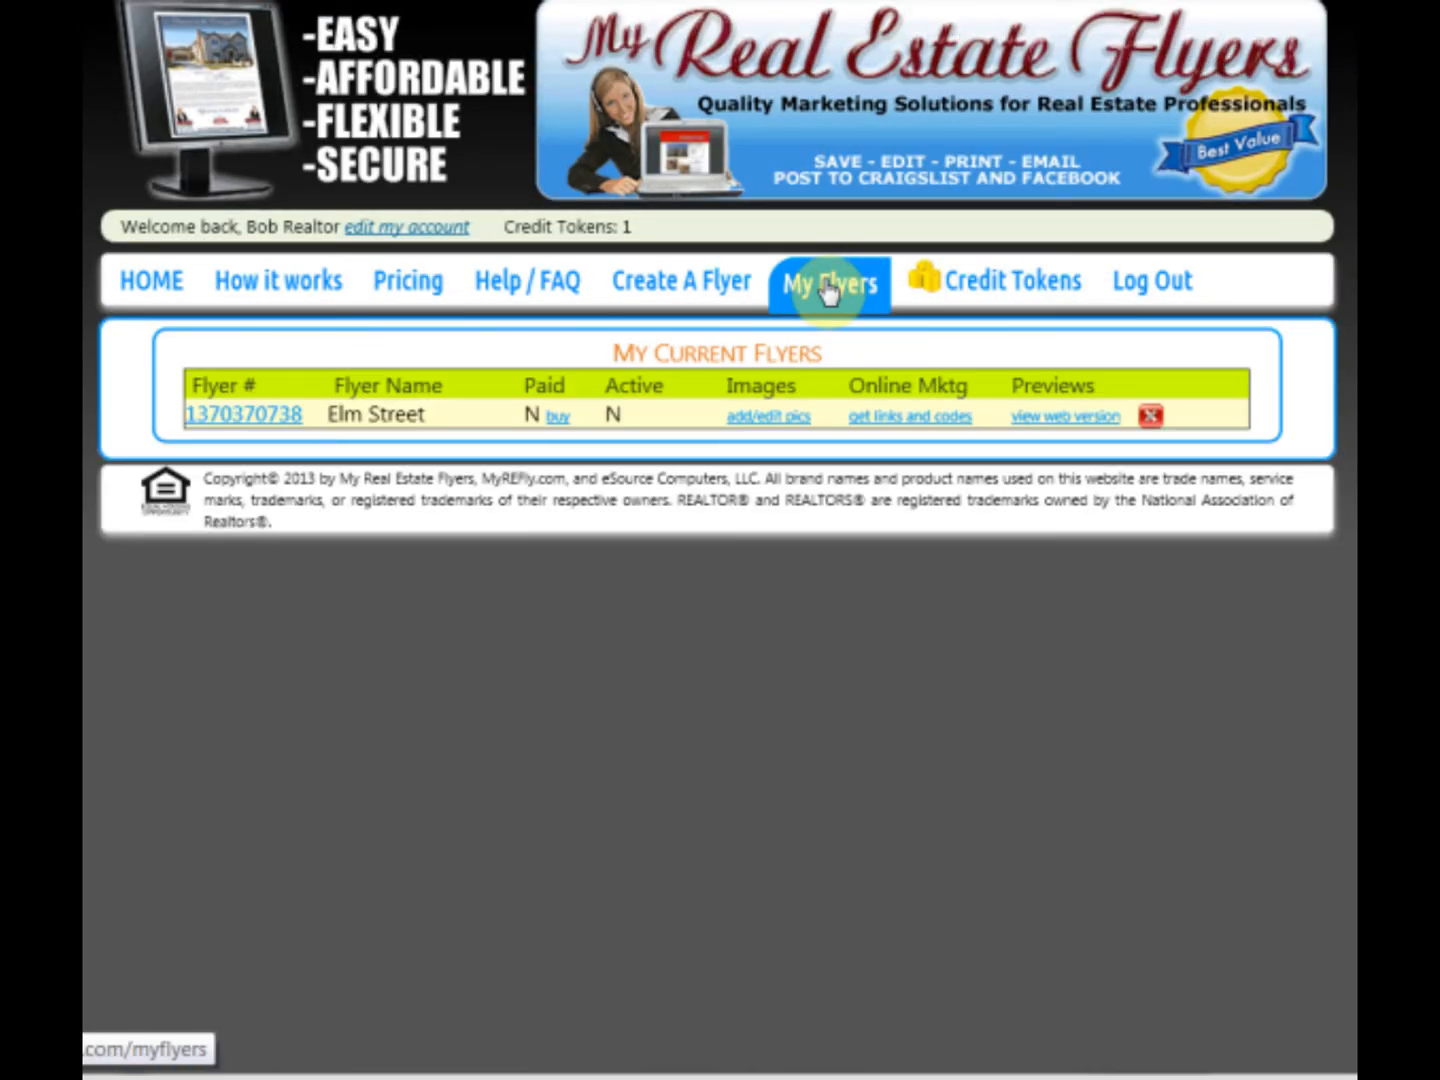
{"action": "left_click", "coordinate": [1055, 417]}
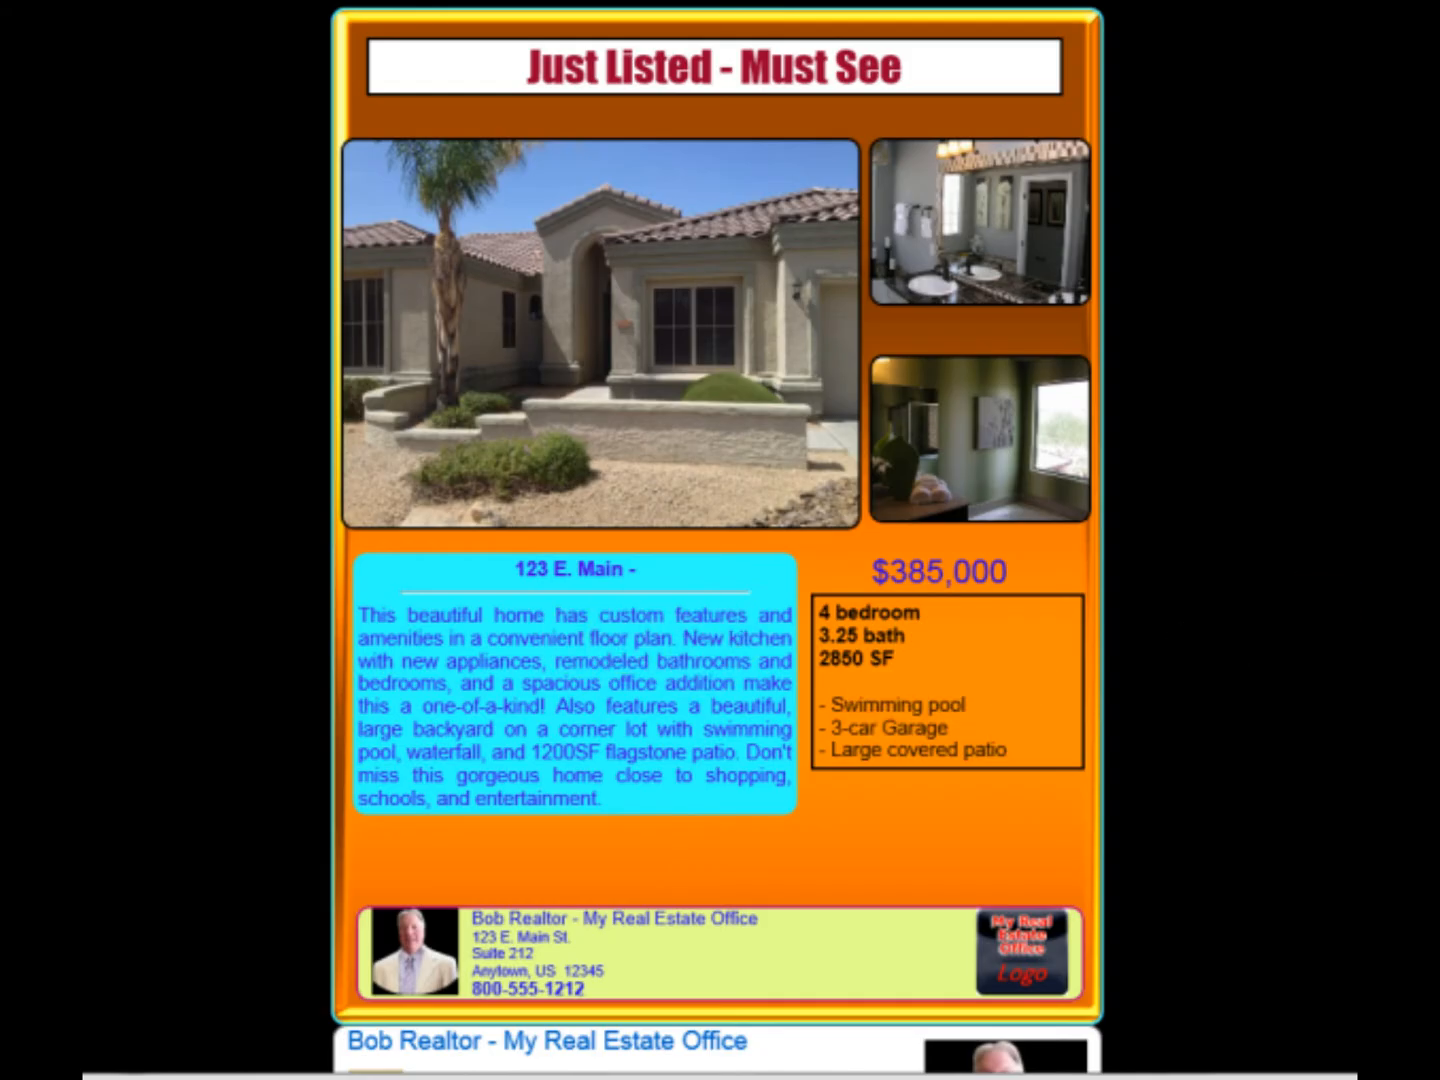
{"action": "scroll", "coordinate": [1318, 601], "scroll_direction": "down", "scroll_amount": 4}
{"action": "scroll", "coordinate": [1355, 687], "scroll_direction": "up", "scroll_amount": 4}
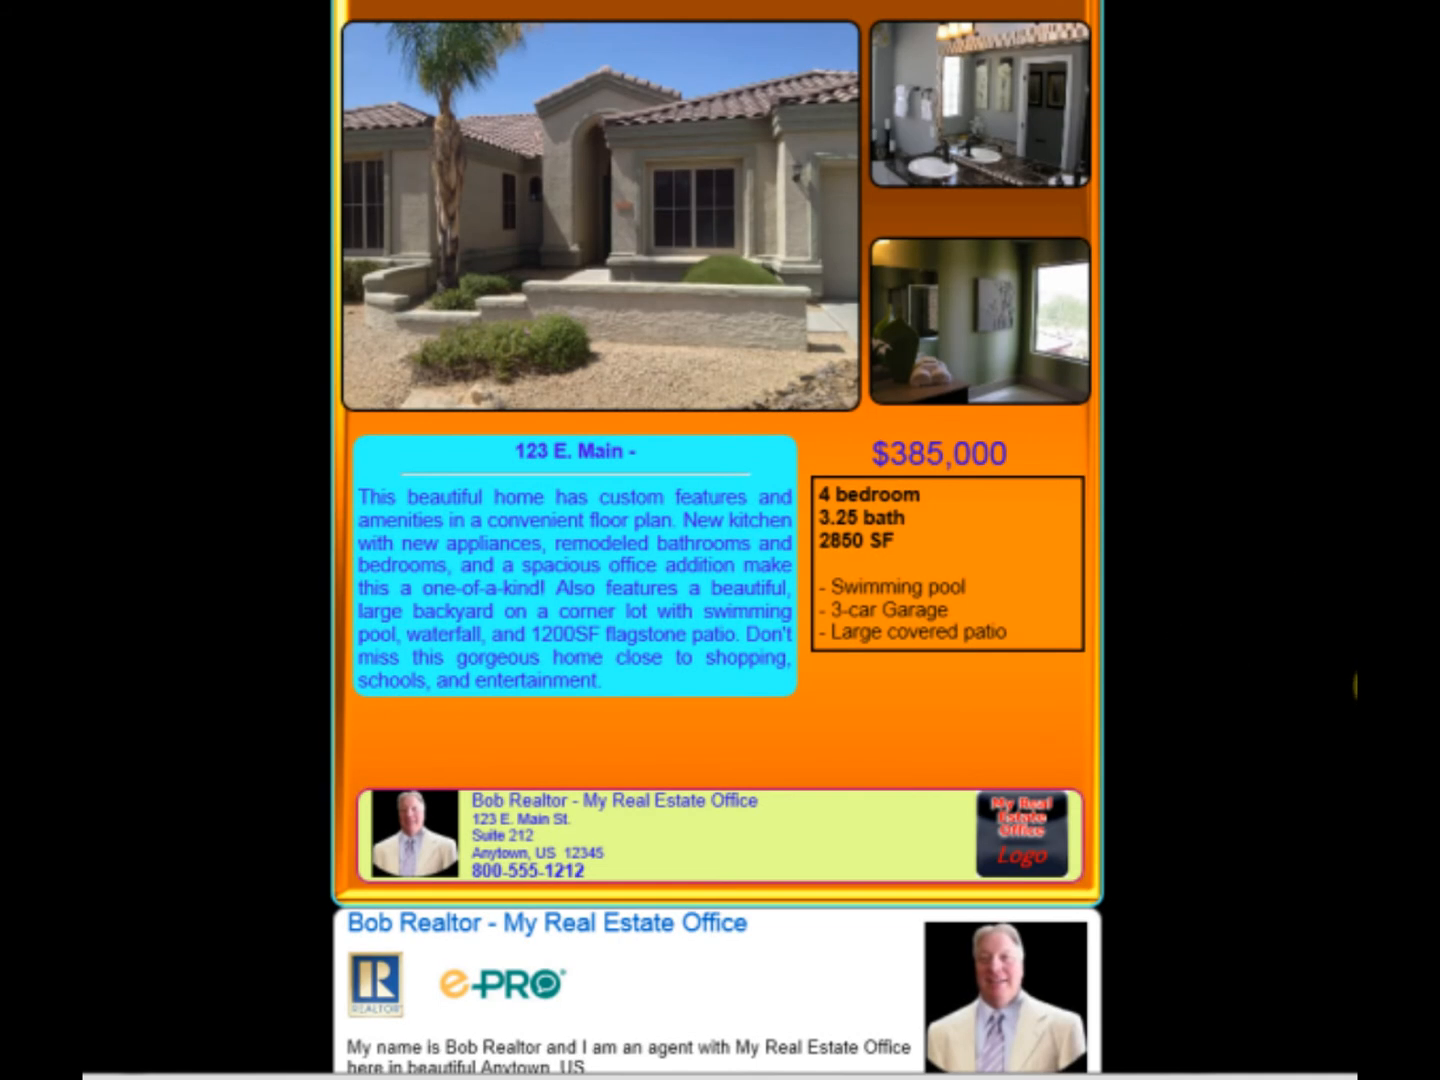
{"action": "scroll", "coordinate": [1355, 686], "scroll_direction": "down", "scroll_amount": 2}
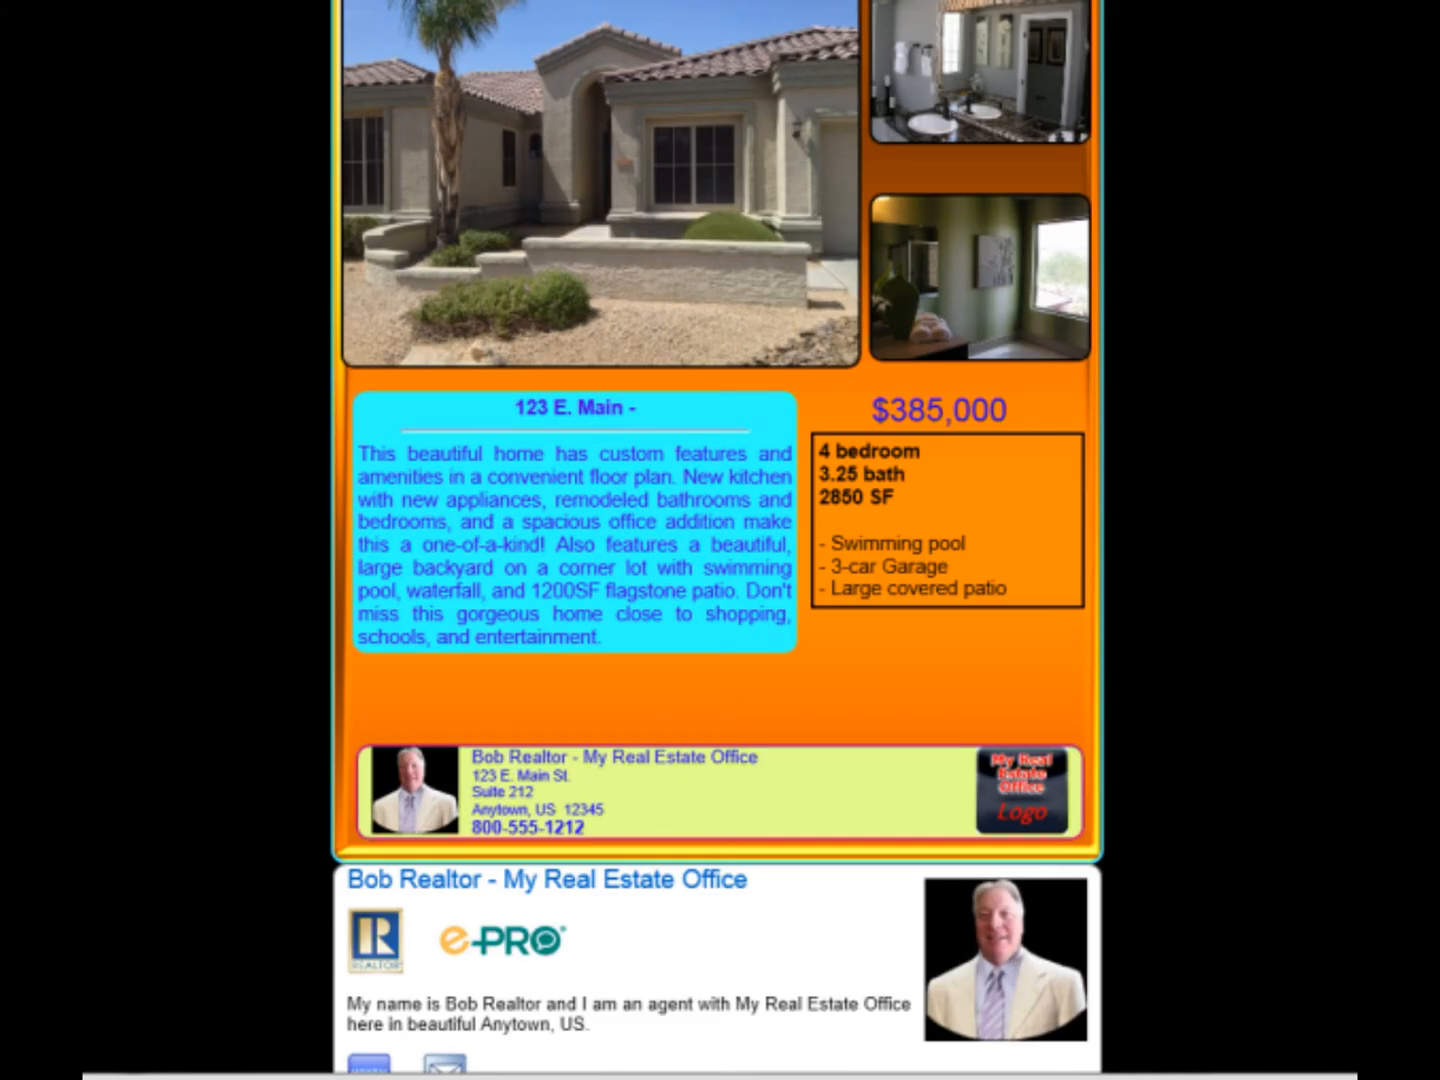
{"action": "scroll", "coordinate": [1355, 686], "scroll_direction": "up", "scroll_amount": 2}
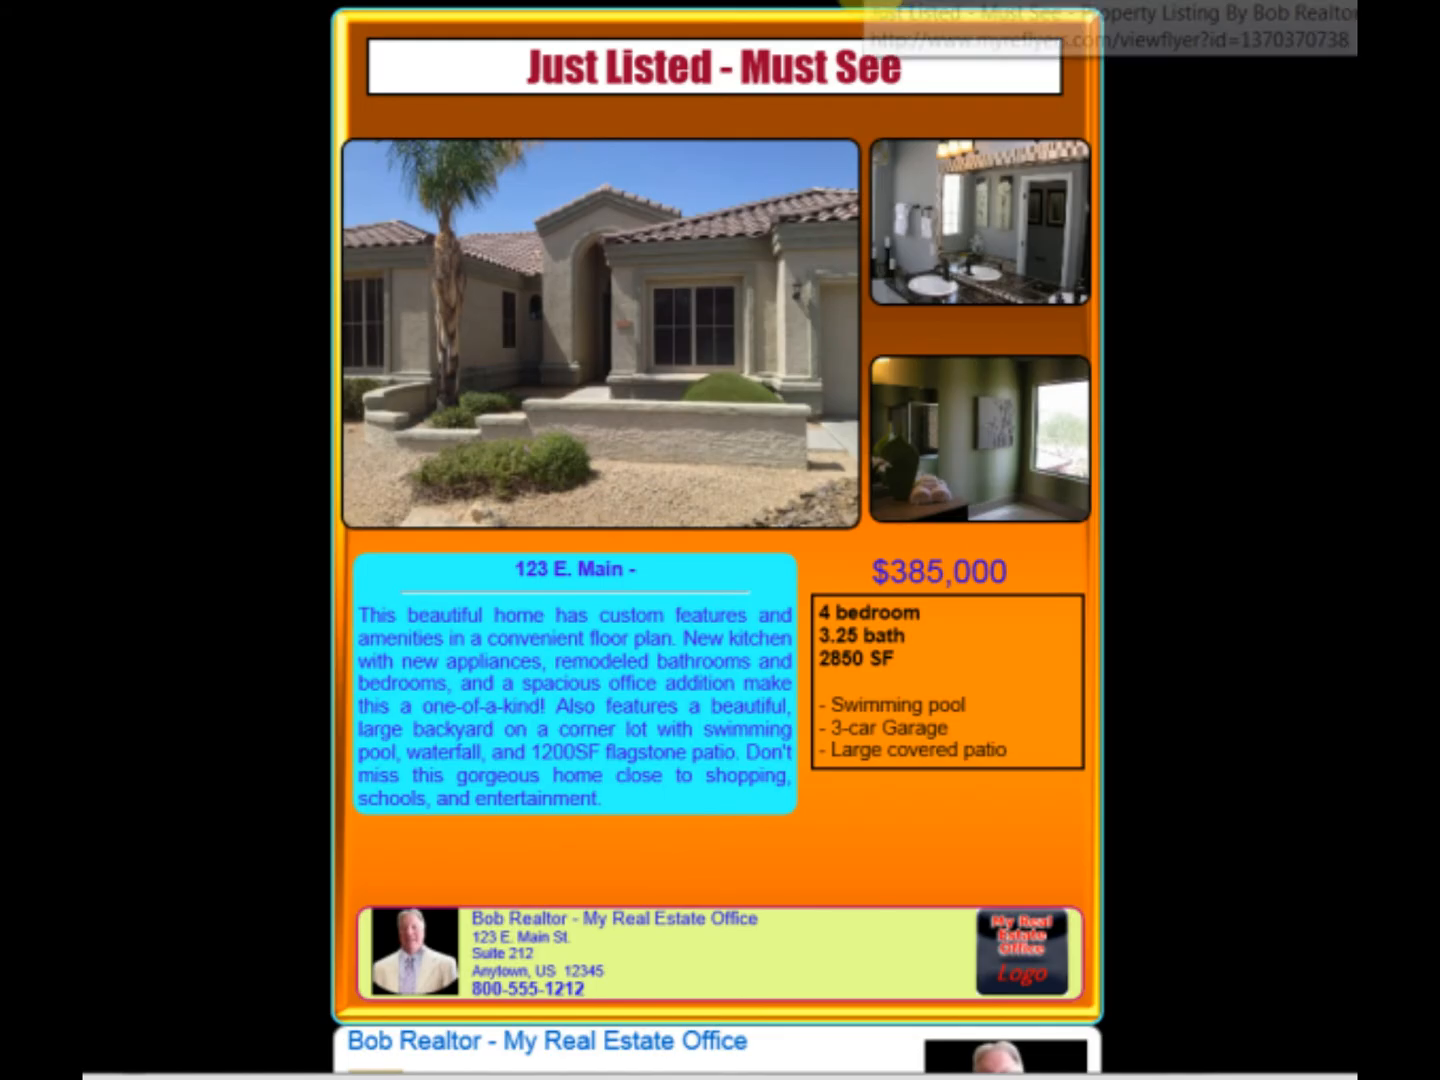
Go back to the flyer list, purchase the Elm Street flyer with one credit token and return to the home page
{"action": "left_click", "coordinate": [687, 1]}
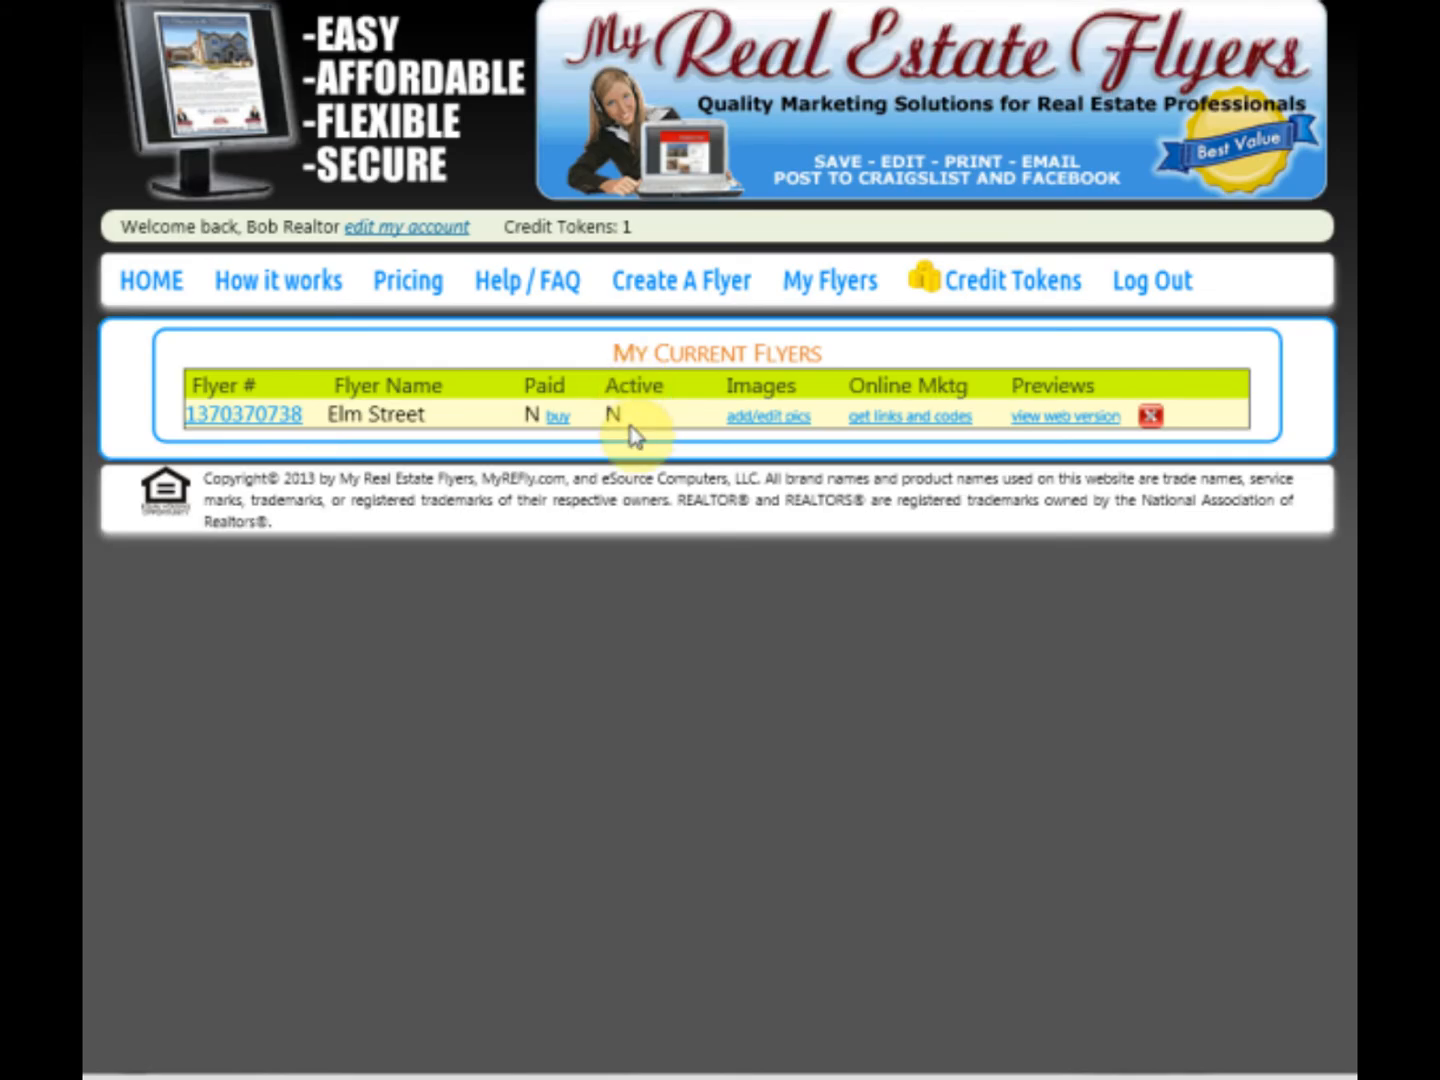
{"action": "double_click", "coordinate": [612, 414]}
{"action": "left_click", "coordinate": [620, 416]}
{"action": "double_click", "coordinate": [657, 389]}
{"action": "left_click", "coordinate": [645, 387]}
{"action": "left_click", "coordinate": [555, 420]}
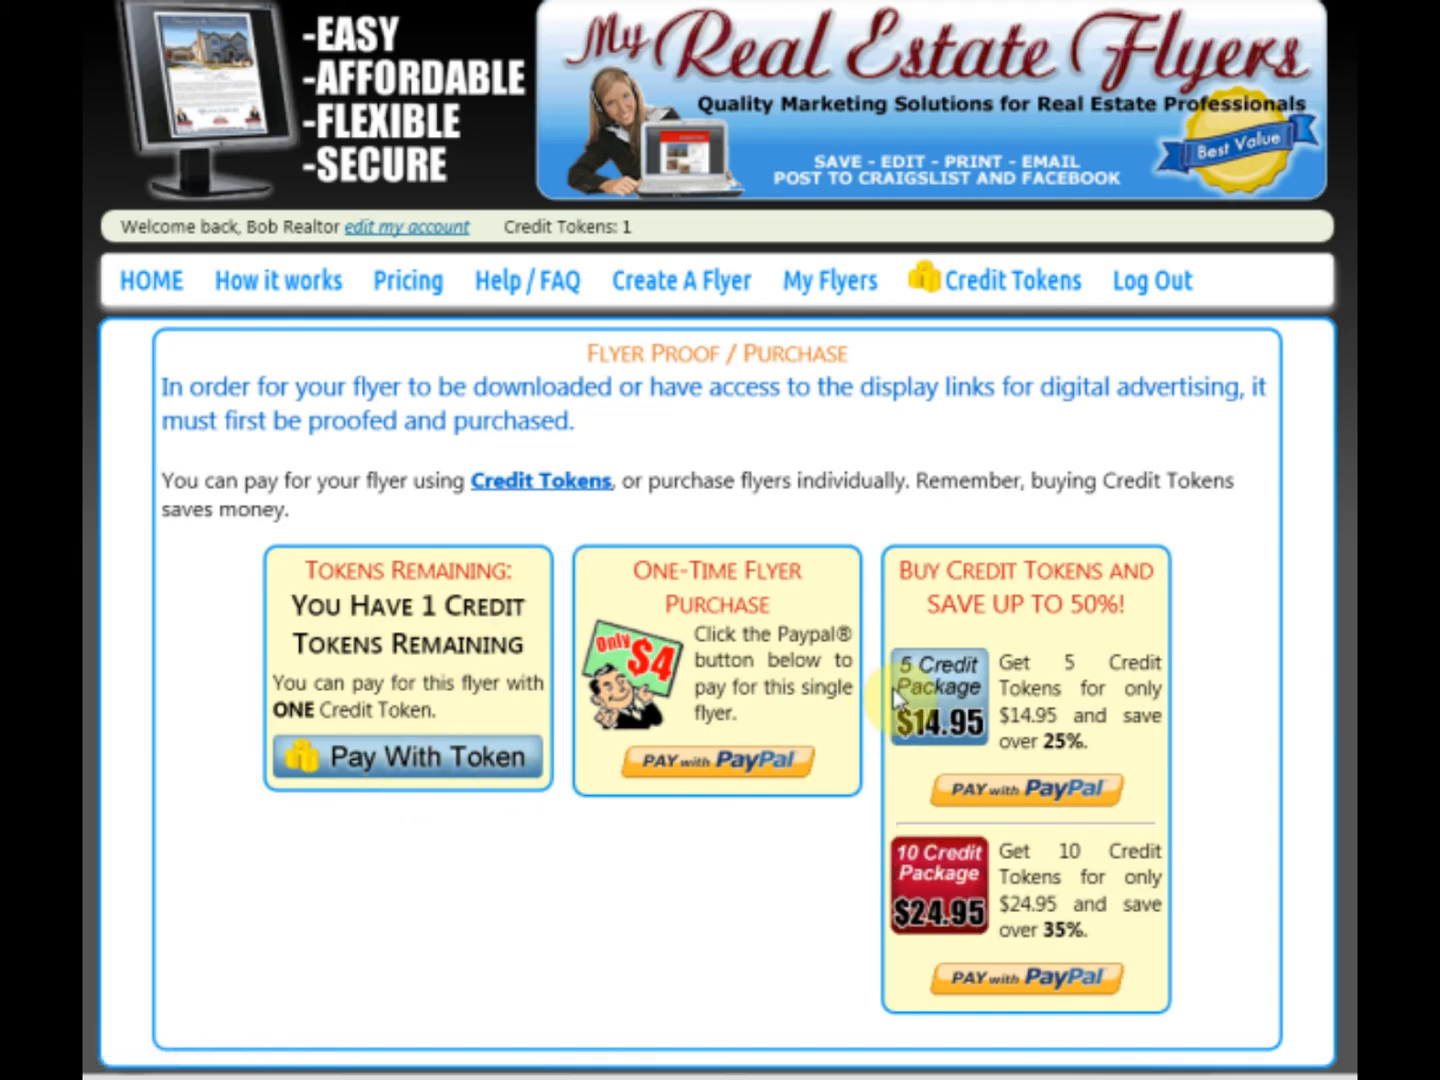
{"action": "left_click", "coordinate": [410, 765]}
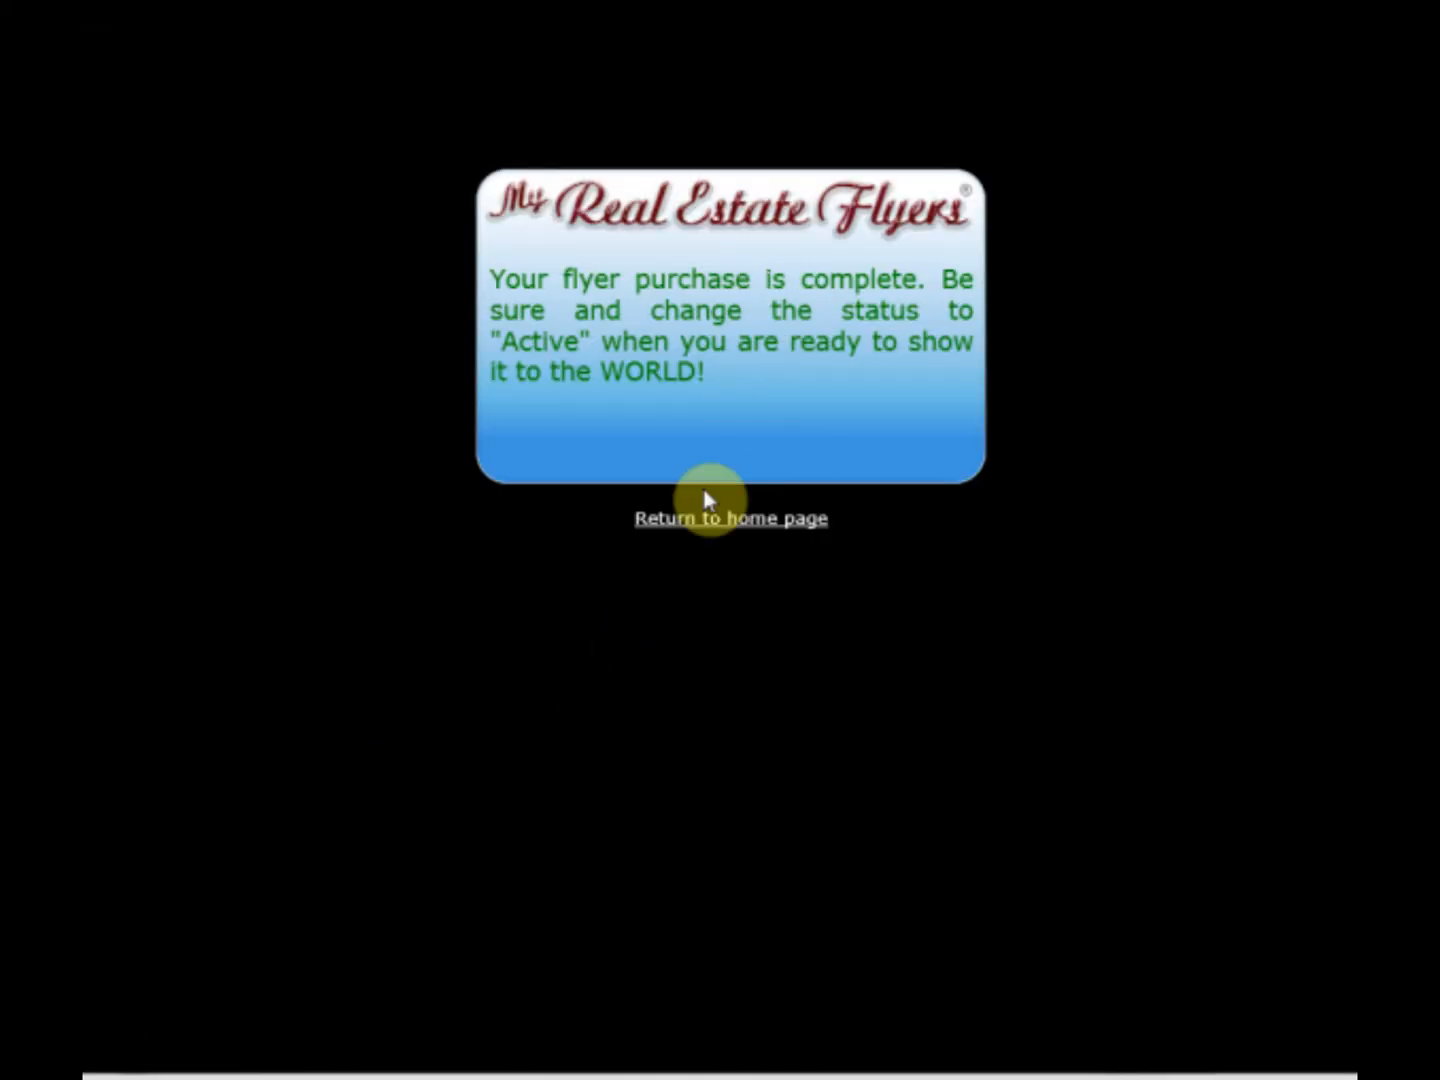
{"action": "left_click", "coordinate": [705, 520]}
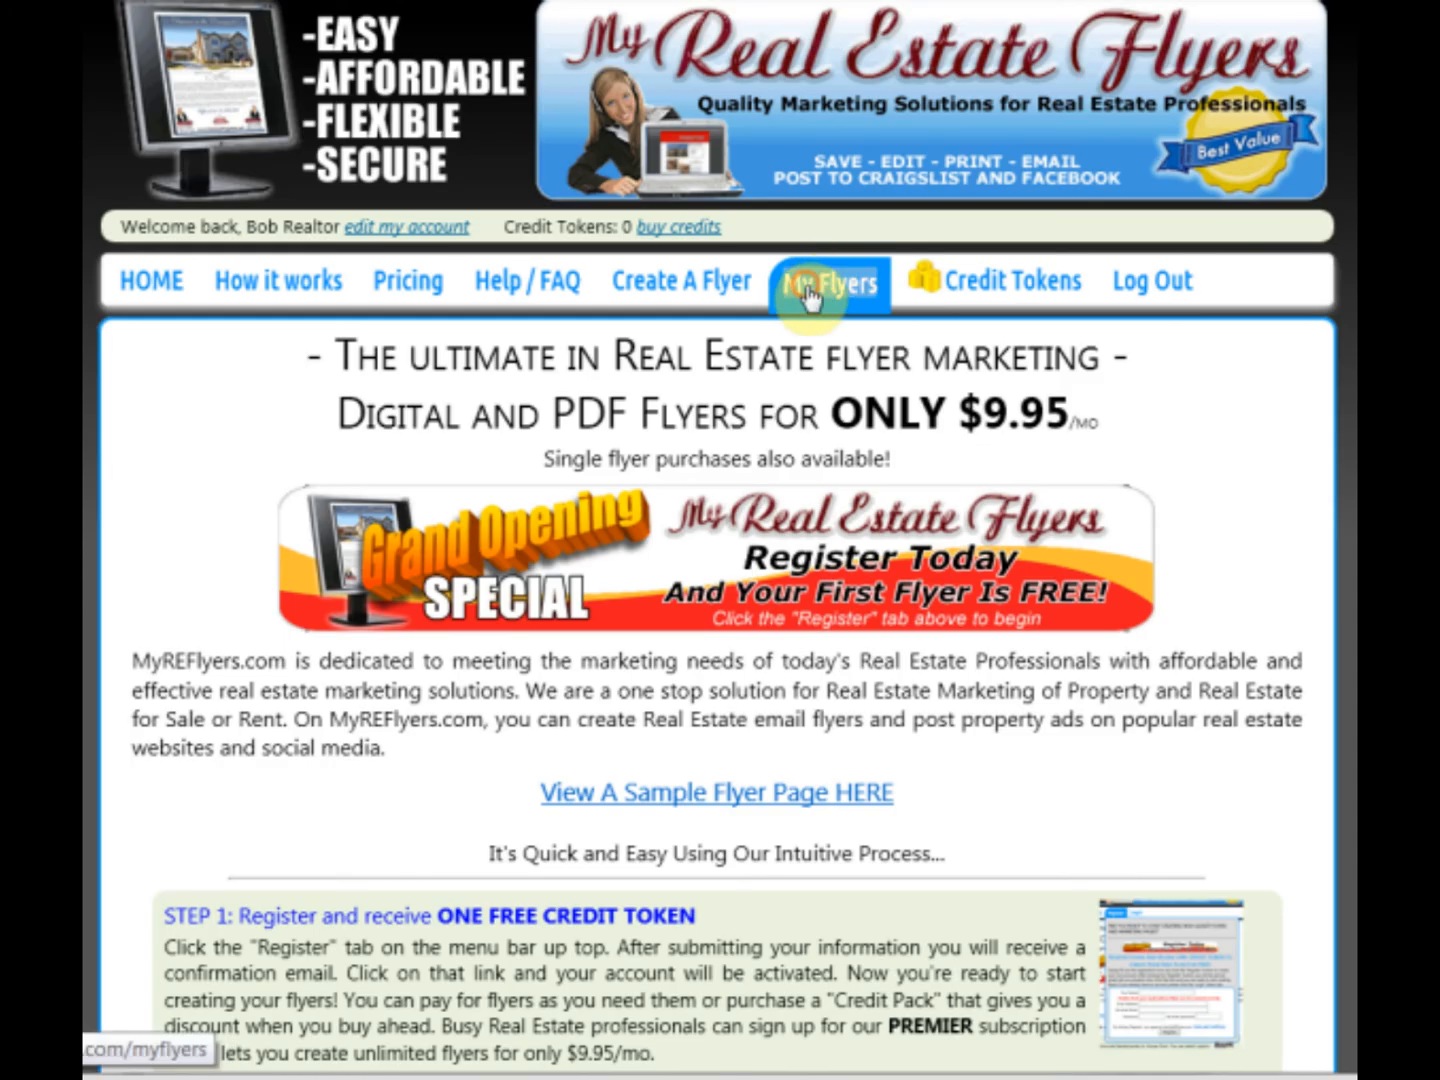
Activate the Elm Street flyer in the flyer list and make it inactive again
{"action": "left_click", "coordinate": [815, 281]}
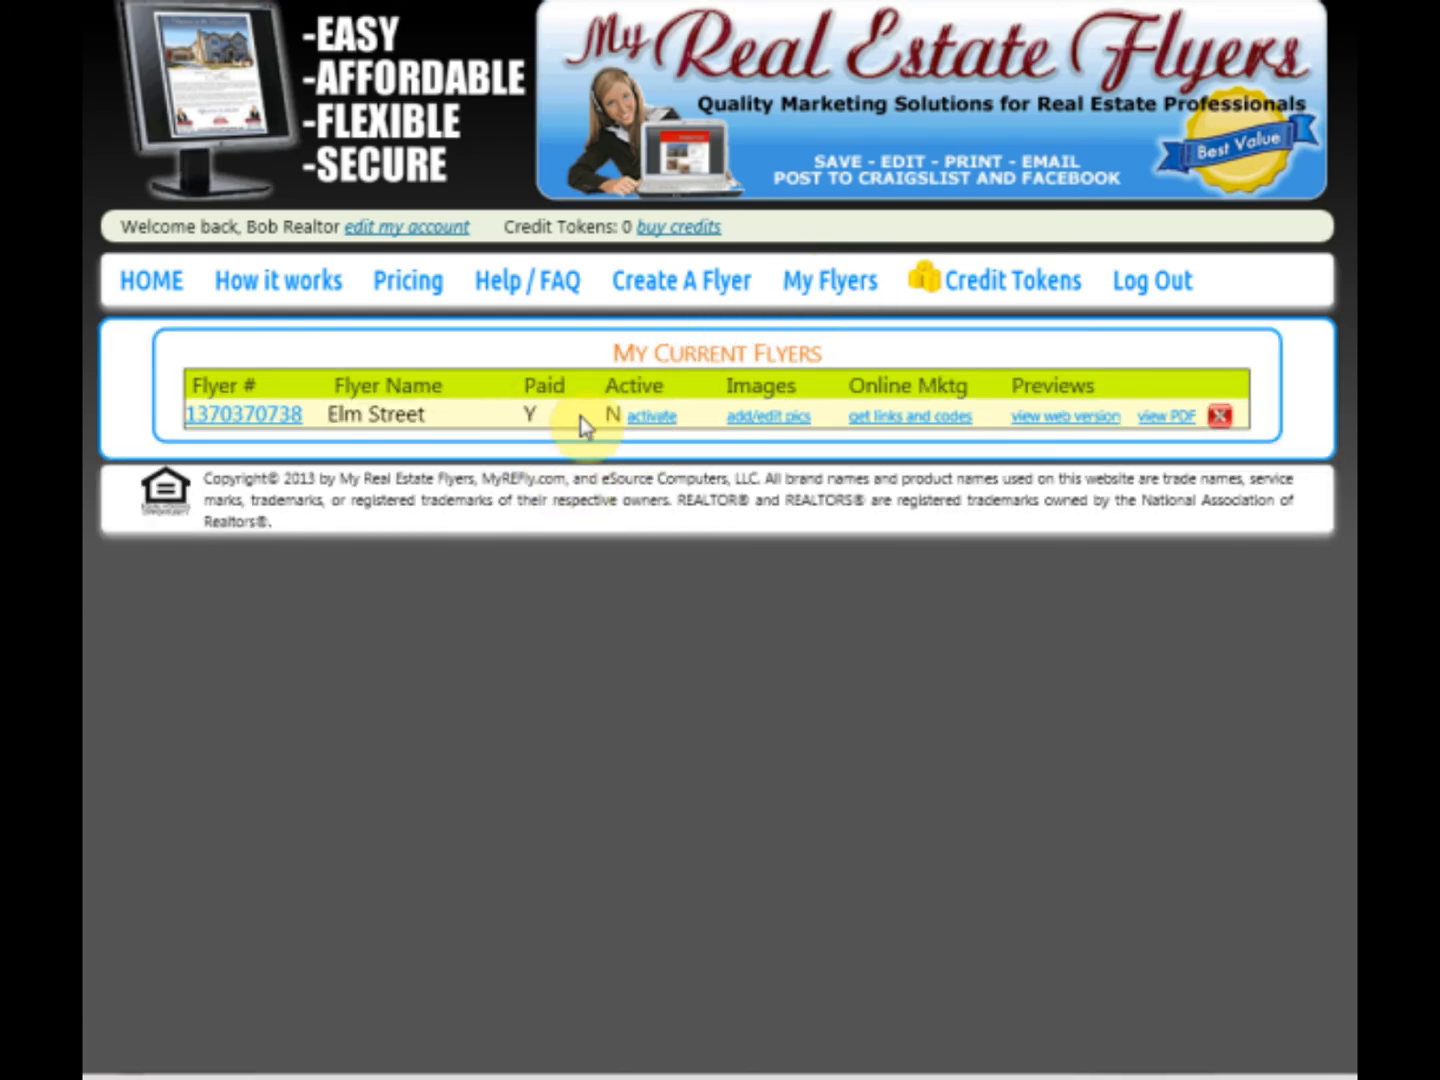
{"action": "left_click", "coordinate": [650, 420]}
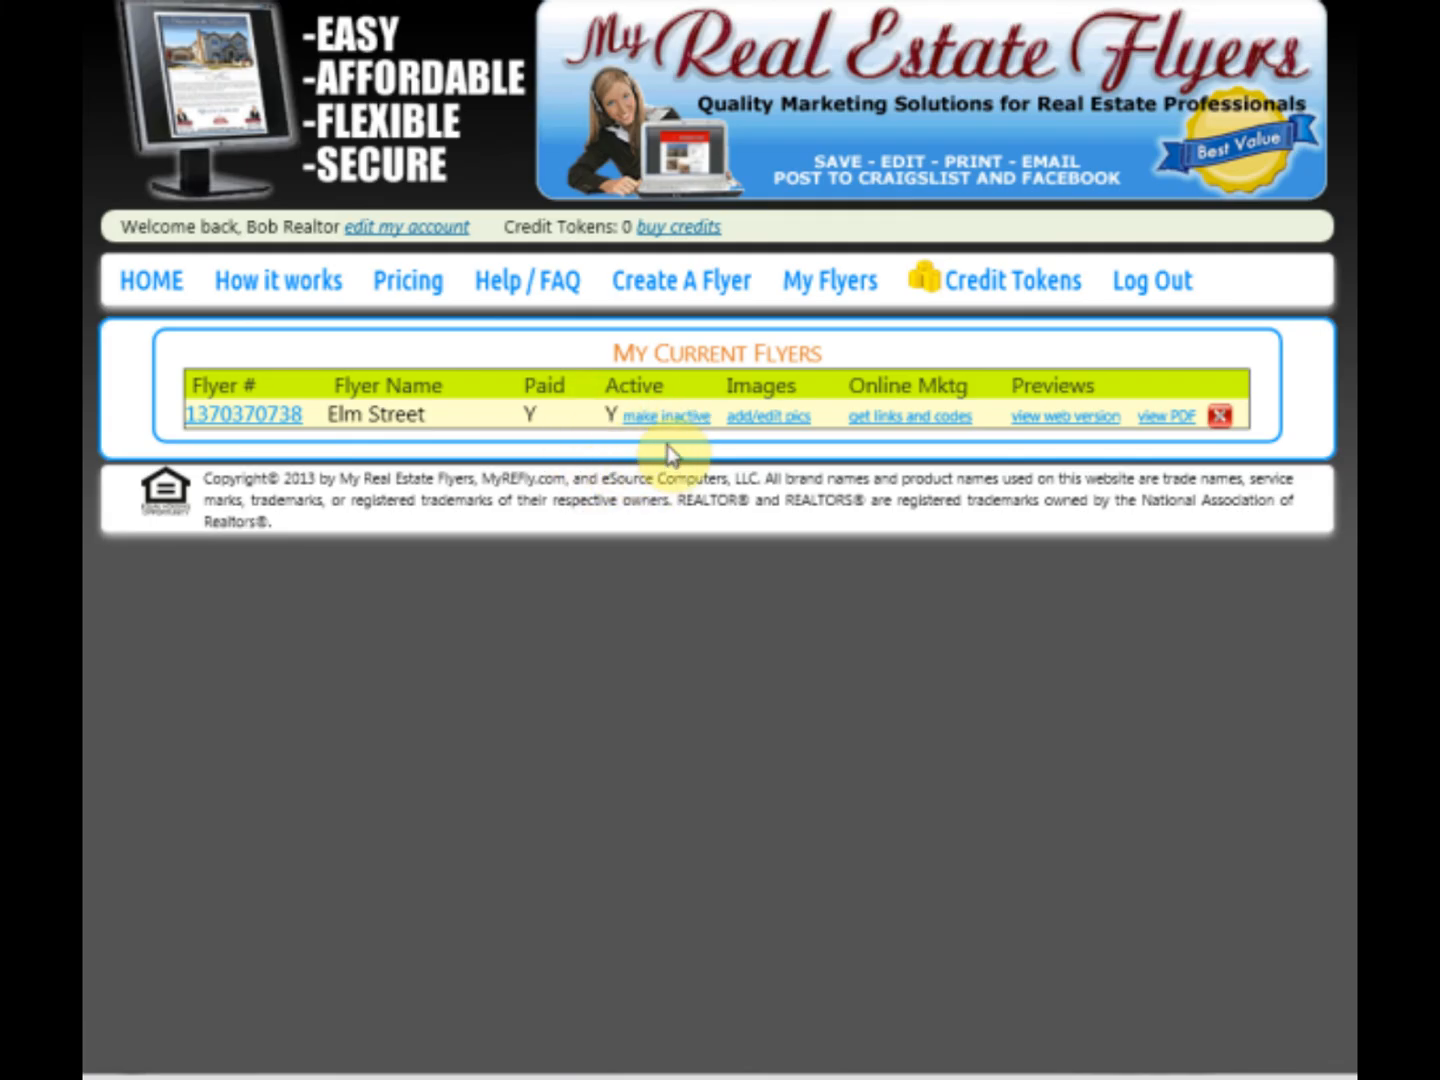
{"action": "left_click", "coordinate": [662, 420]}
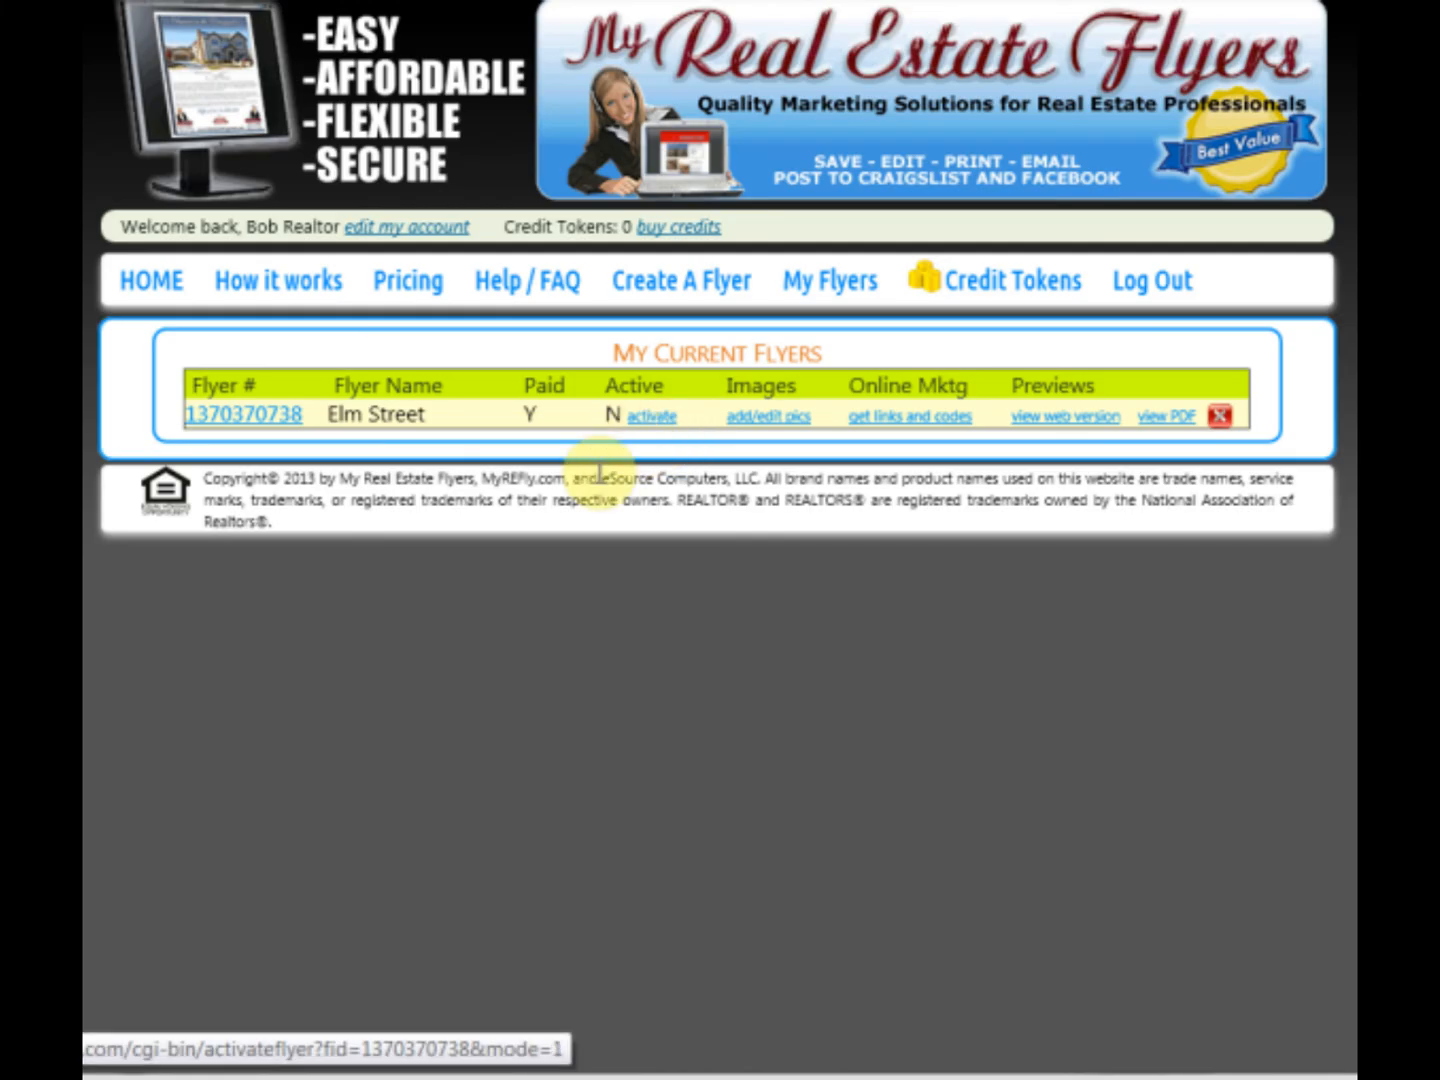